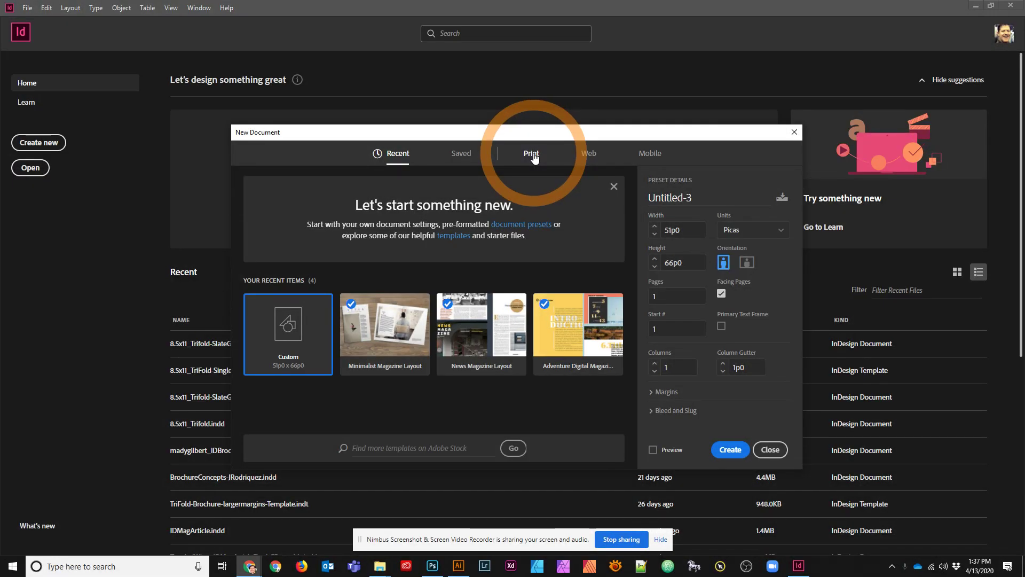
- Switch the new document's units to Inches so the page reads 8.5 in by 11 in
{"action": "left_click", "coordinate": [741, 230]}
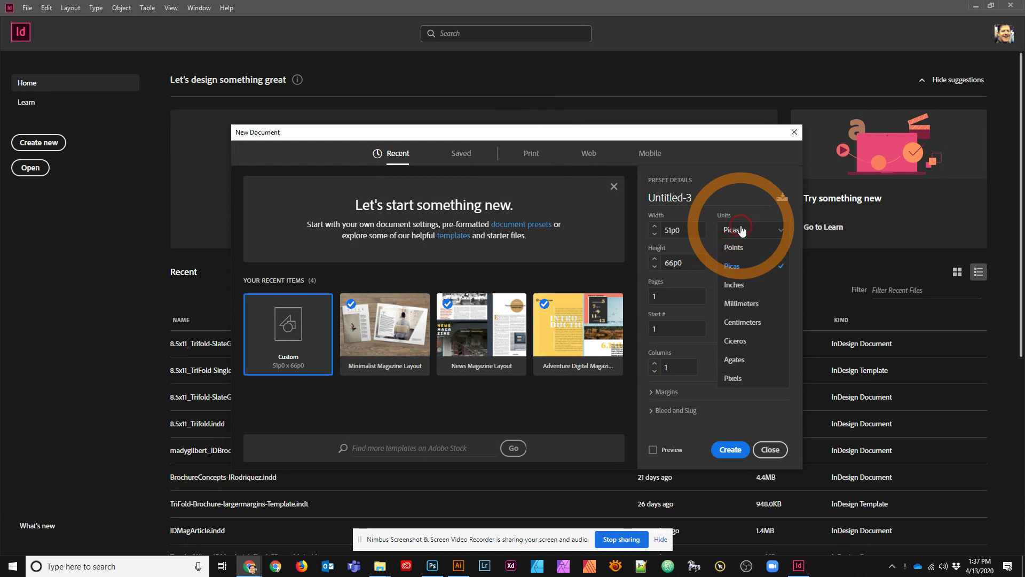
{"action": "left_click", "coordinate": [741, 286]}
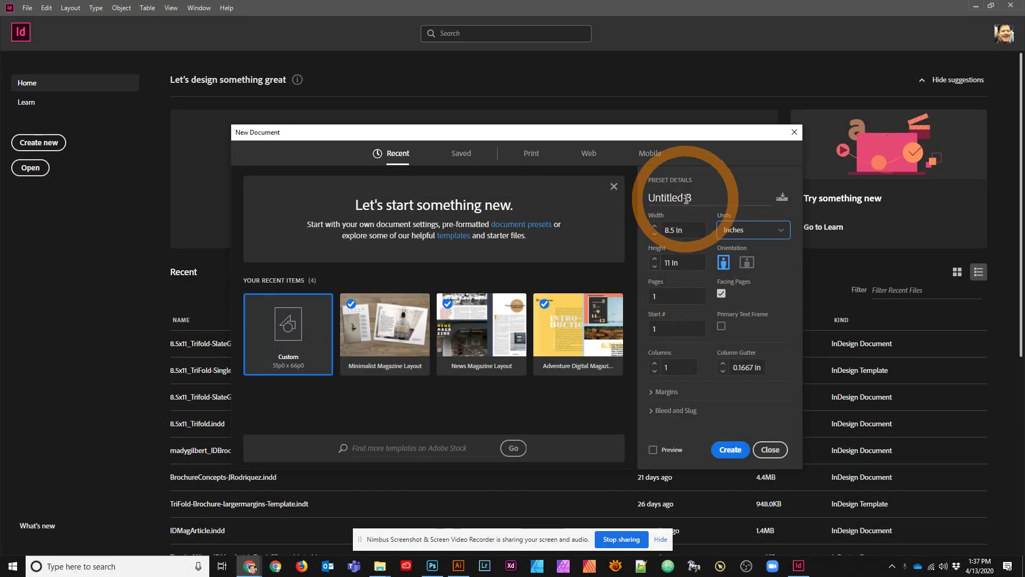
- Browse the Print templates in the New Document dialog
{"action": "left_click", "coordinate": [443, 237]}
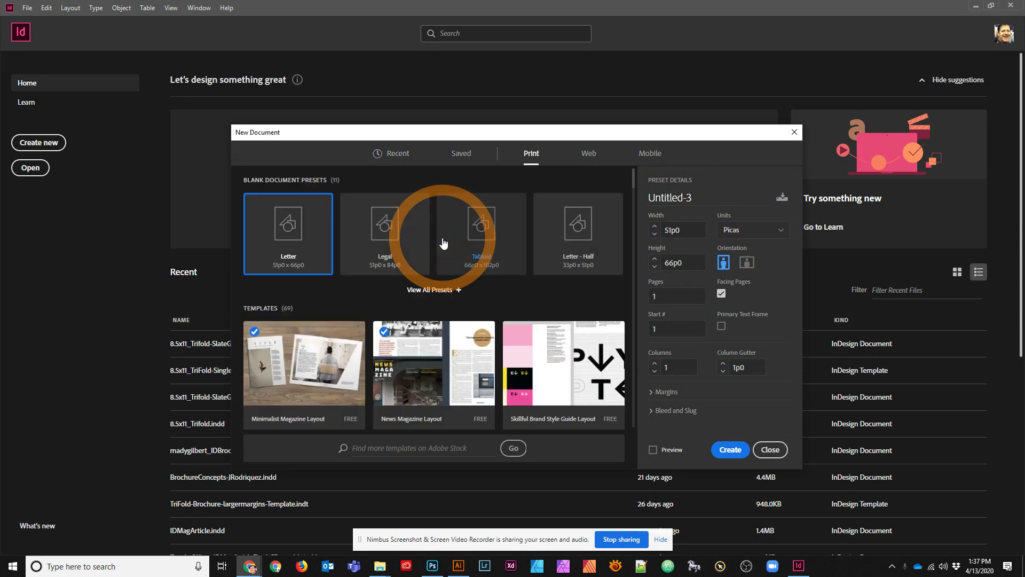
{"action": "scroll", "coordinate": [457, 331], "scroll_direction": "down", "scroll_amount": 10}
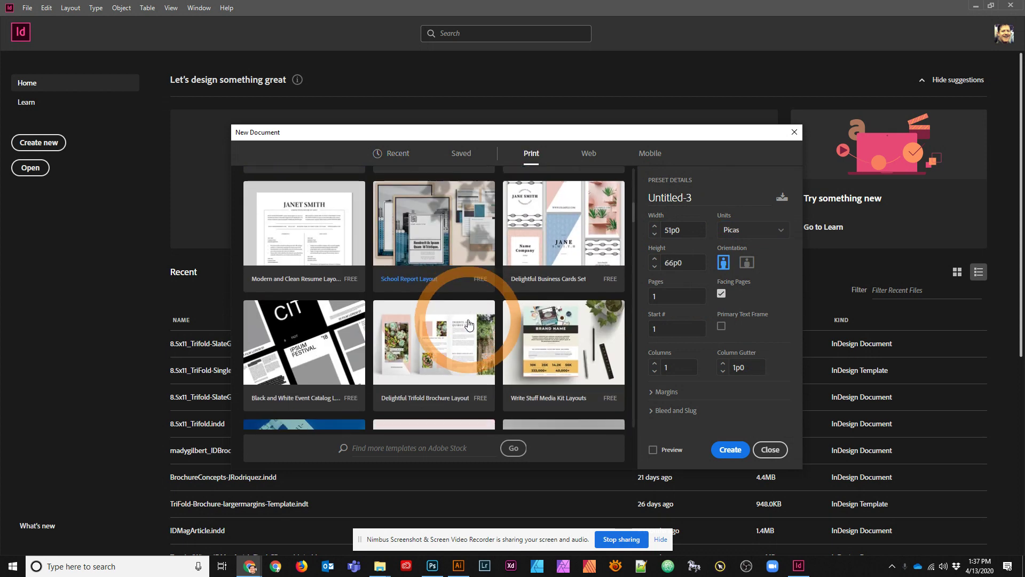
{"action": "scroll", "coordinate": [469, 324], "scroll_direction": "down", "scroll_amount": 5}
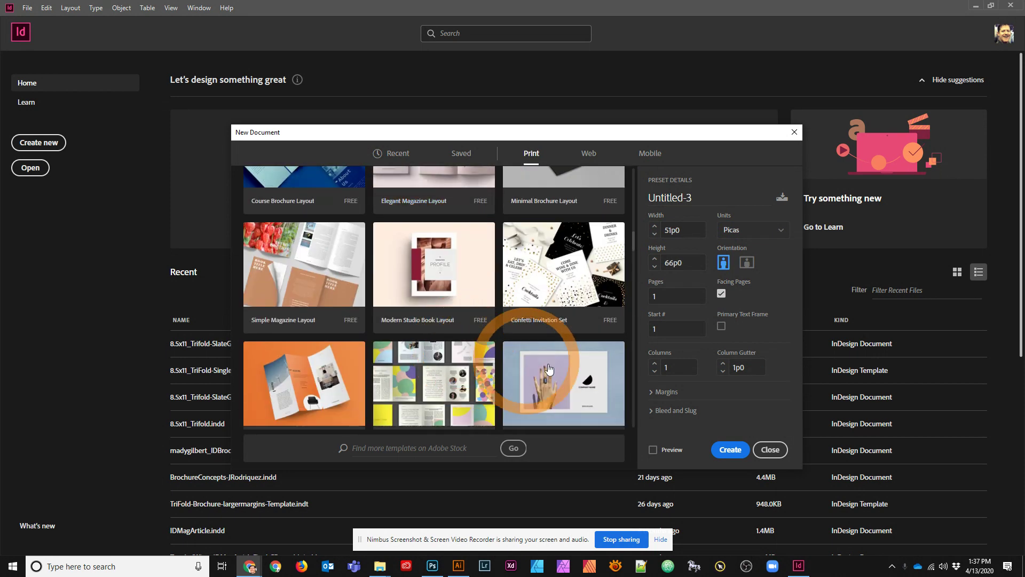
{"action": "scroll", "coordinate": [548, 369], "scroll_direction": "down", "scroll_amount": 6}
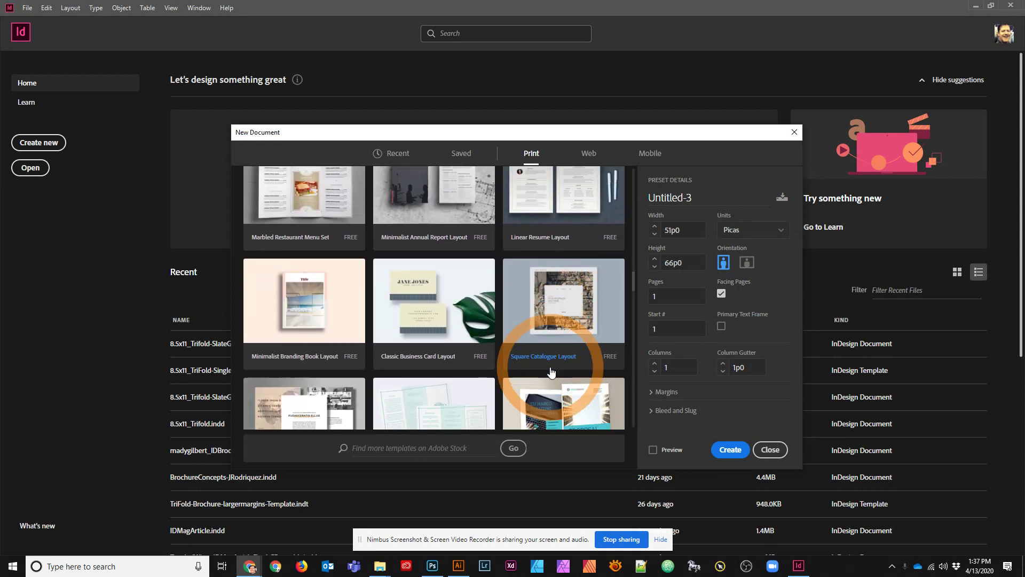
{"action": "scroll", "coordinate": [551, 372], "scroll_direction": "down", "scroll_amount": 6}
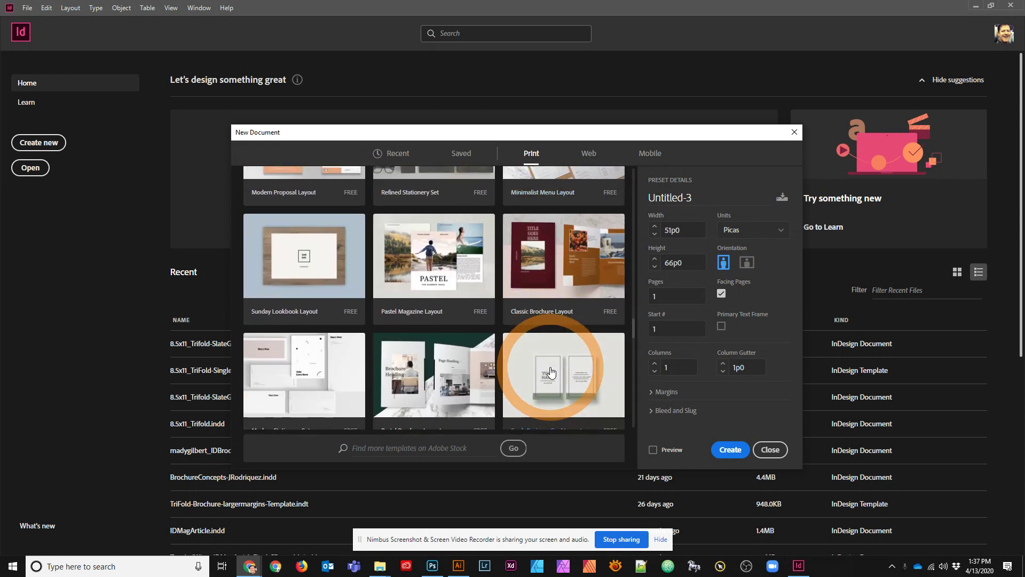
{"action": "scroll", "coordinate": [552, 372], "scroll_direction": "down", "scroll_amount": 3}
{"action": "scroll", "coordinate": [551, 372], "scroll_direction": "up", "scroll_amount": 6}
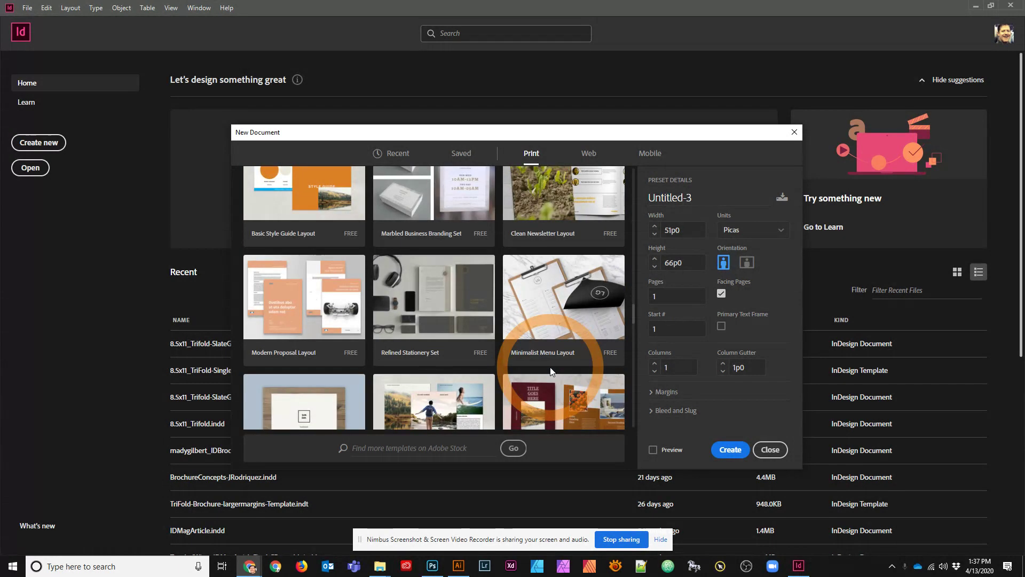
{"action": "scroll", "coordinate": [551, 370], "scroll_direction": "down", "scroll_amount": 5}
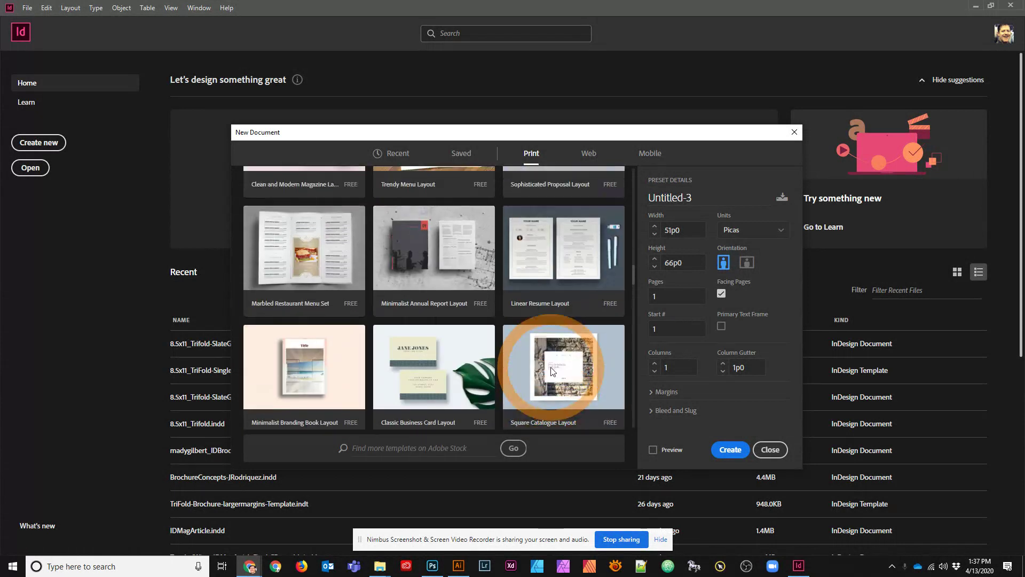
{"action": "scroll", "coordinate": [552, 372], "scroll_direction": "up", "scroll_amount": 5}
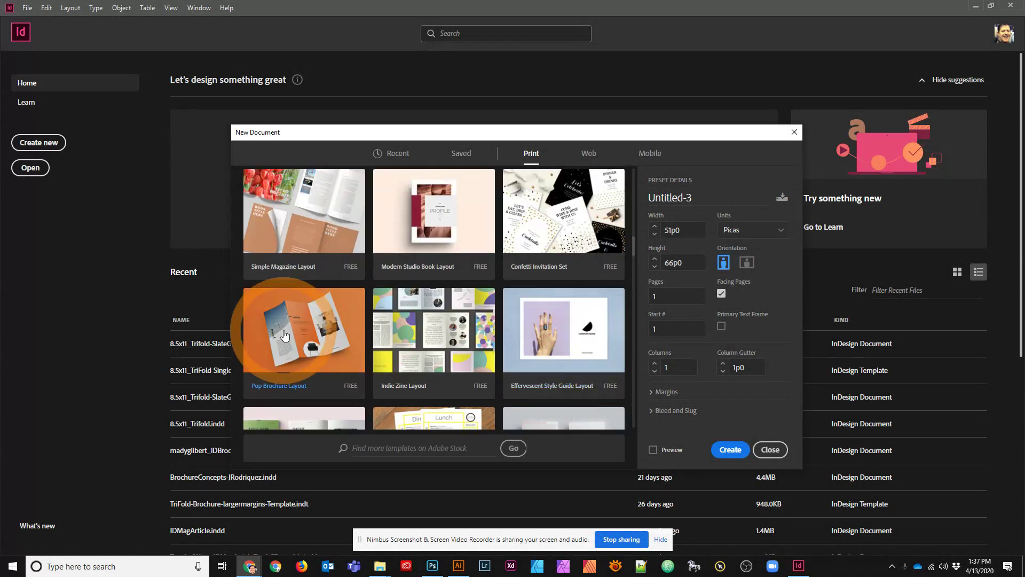
- Download the Pop Brochure Layout template and open it
{"action": "left_click", "coordinate": [286, 336]}
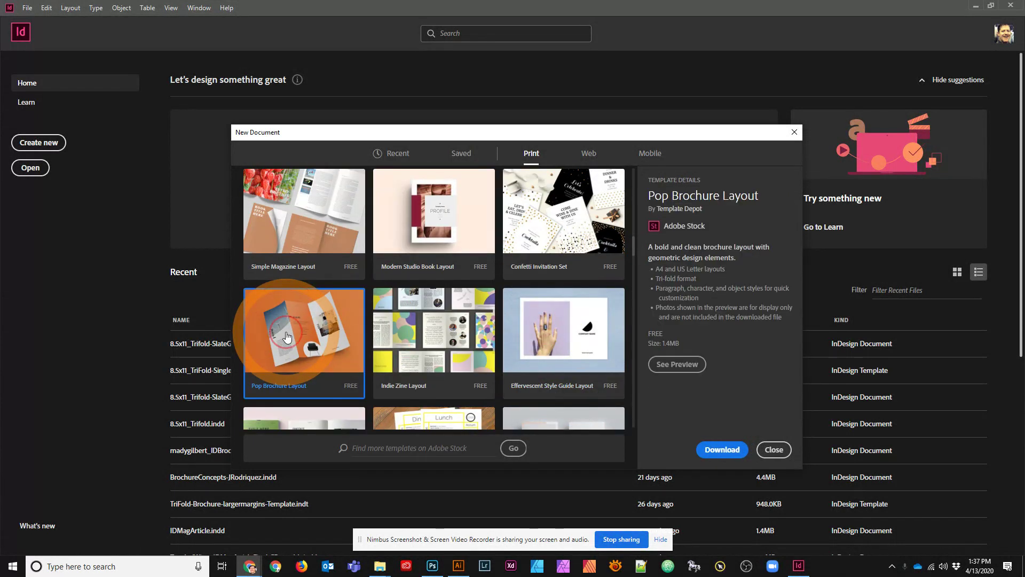
{"action": "left_click", "coordinate": [718, 450]}
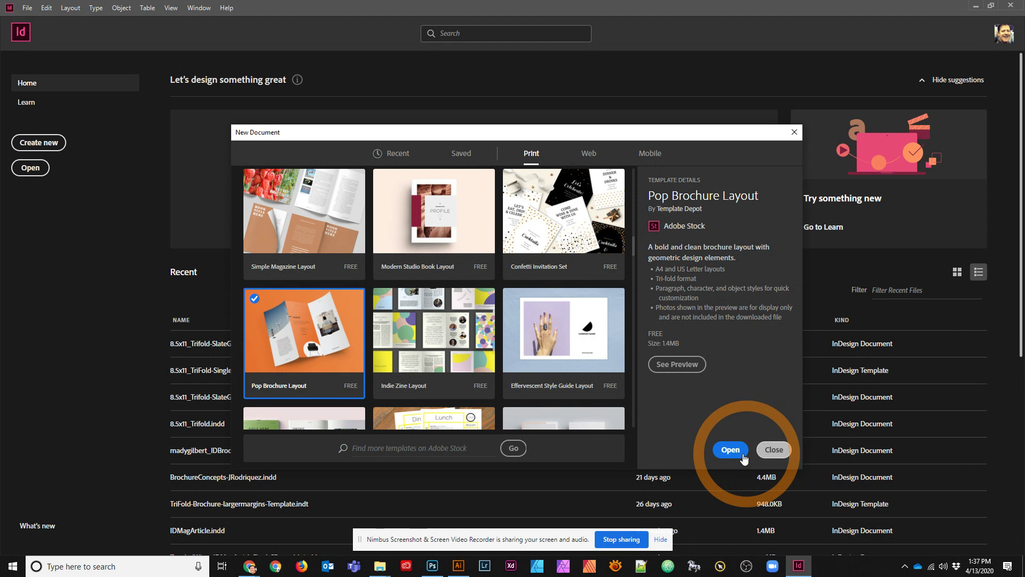
{"action": "left_click", "coordinate": [739, 451]}
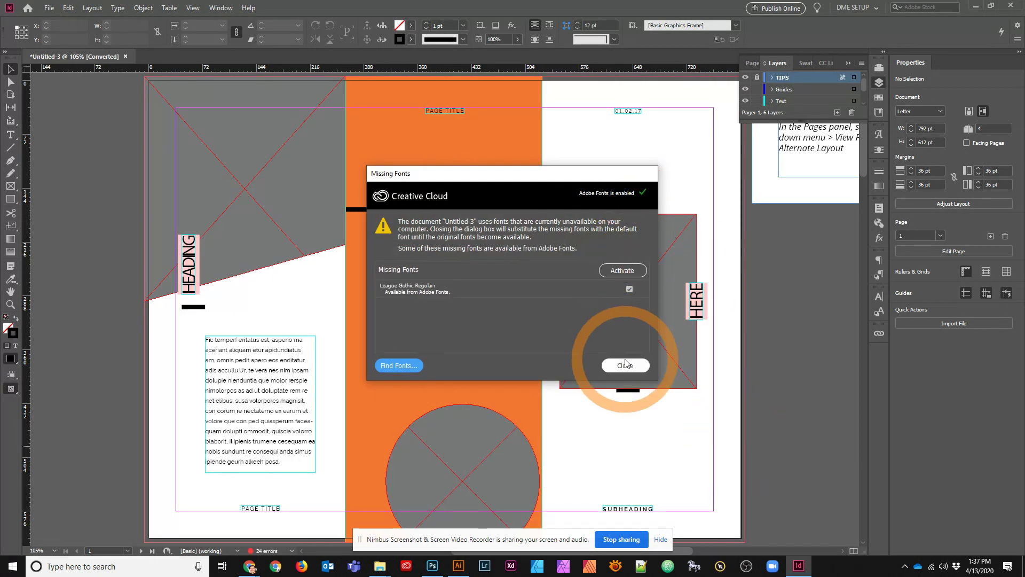
- Dismiss the Missing Fonts warning and pan to reveal the template's tip note
{"action": "left_click", "coordinate": [625, 367]}
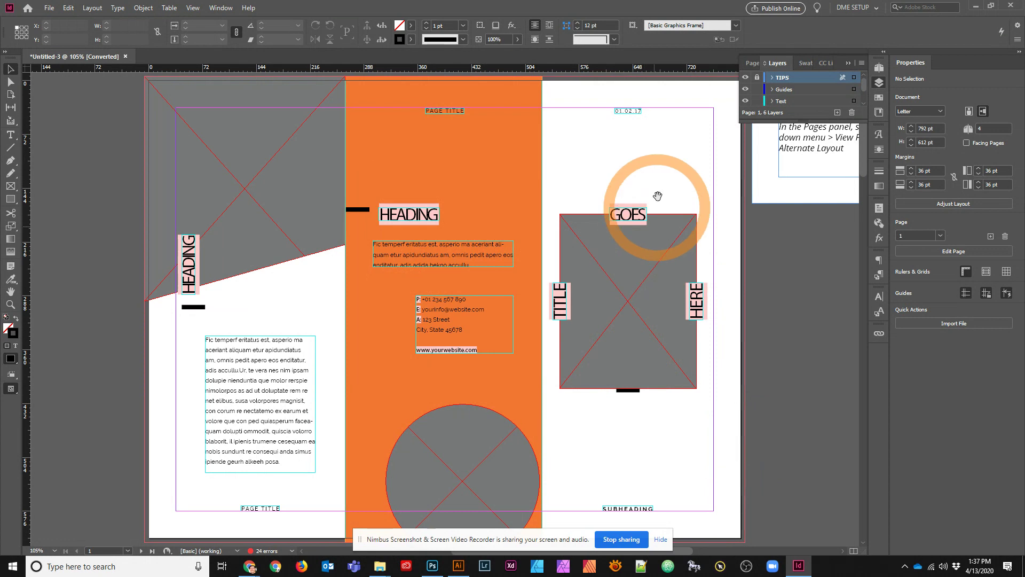
{"action": "left_click_drag", "start_coordinate": [651, 264], "coordinate": [546, 330]}
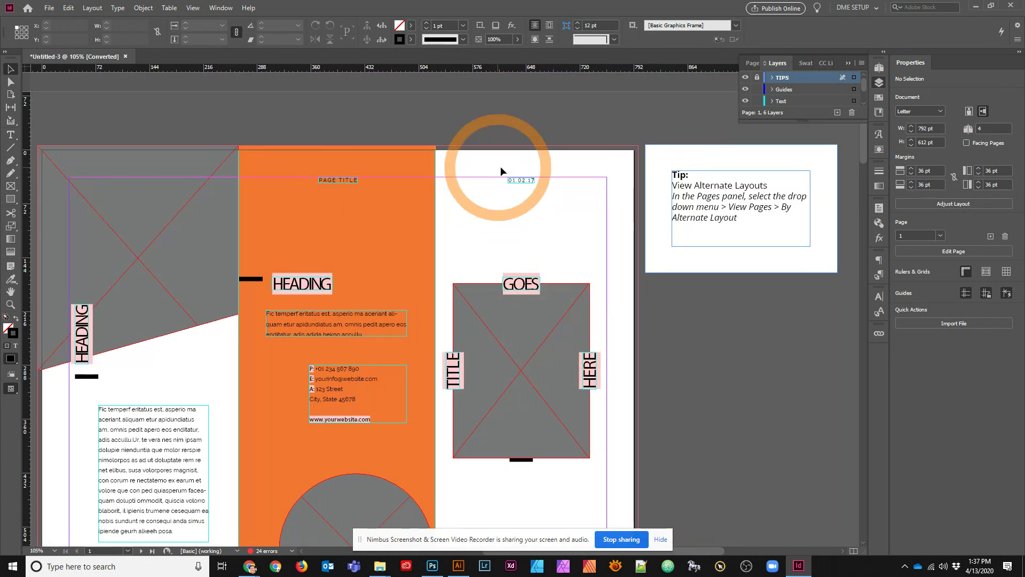
{"action": "left_click", "coordinate": [476, 158]}
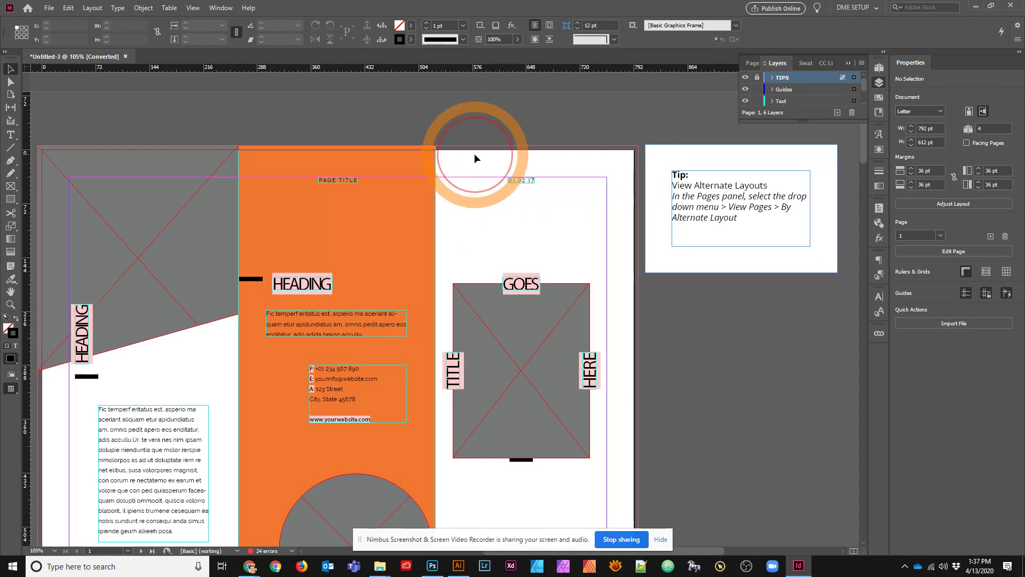
- Expand the Pages panel to all four pages and display the B-1 spread
{"action": "left_click", "coordinate": [879, 67]}
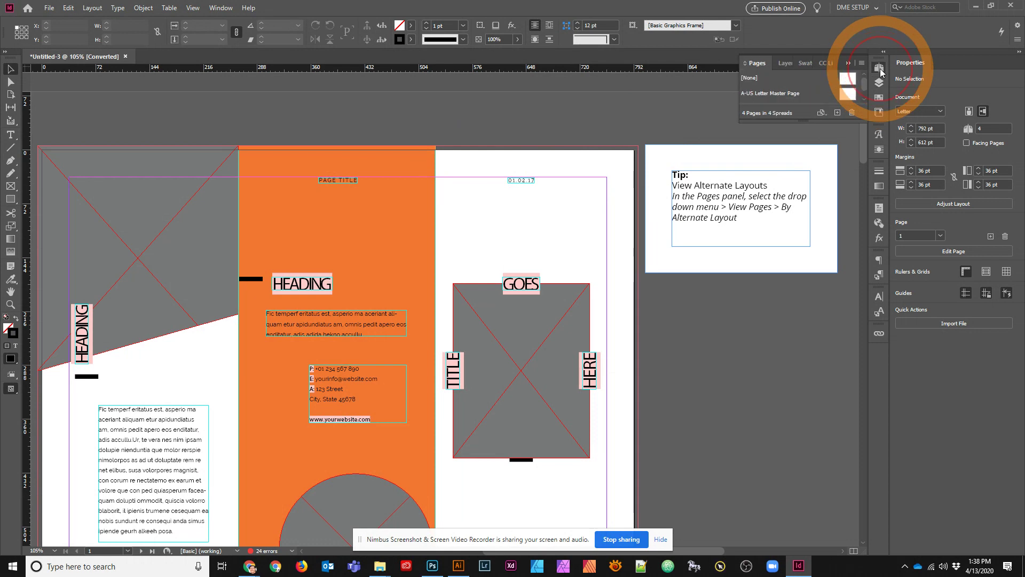
{"action": "left_click_drag", "start_coordinate": [852, 119], "coordinate": [852, 315]}
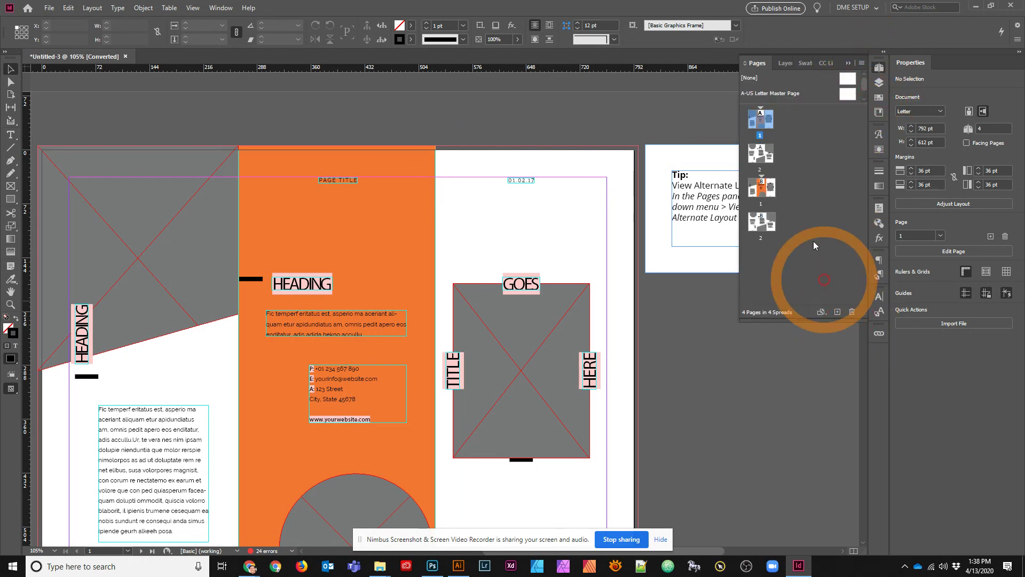
{"action": "left_click", "coordinate": [767, 159]}
{"action": "left_click", "coordinate": [761, 188]}
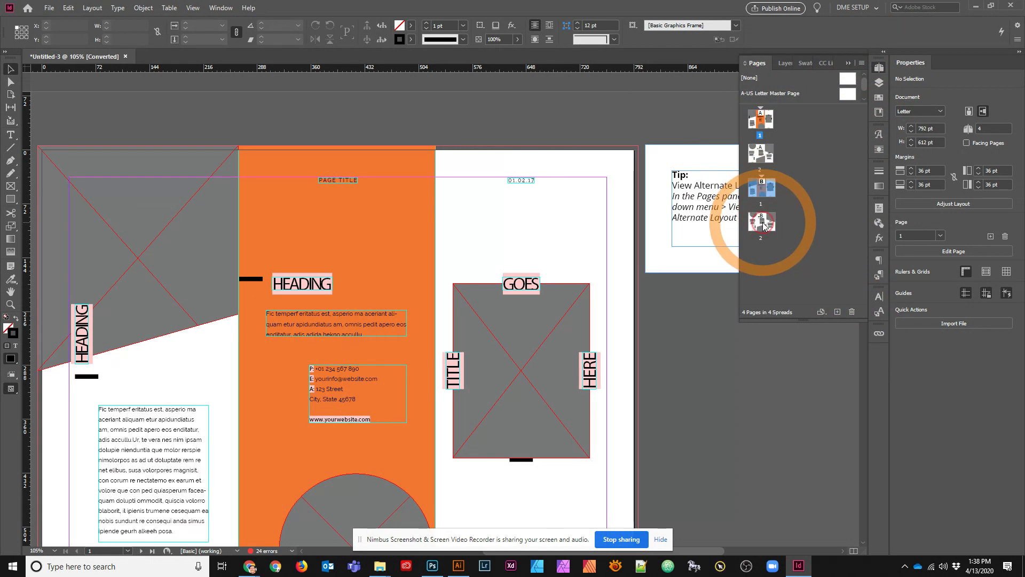
{"action": "double_click", "coordinate": [761, 187]}
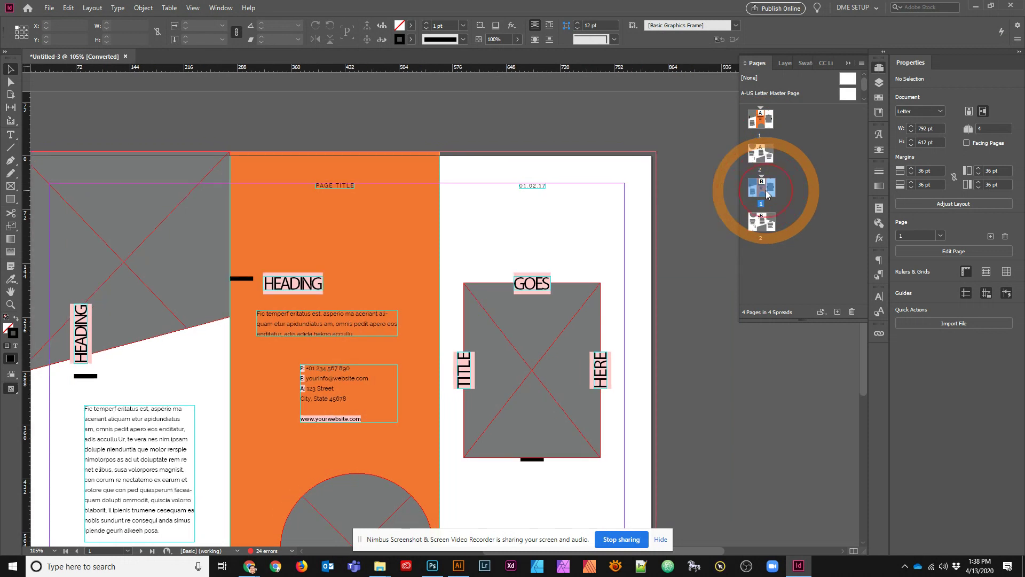
- Pan until the whole inside spread is in view
{"action": "scroll", "coordinate": [317, 286], "scroll_direction": "down", "scroll_amount": 5}
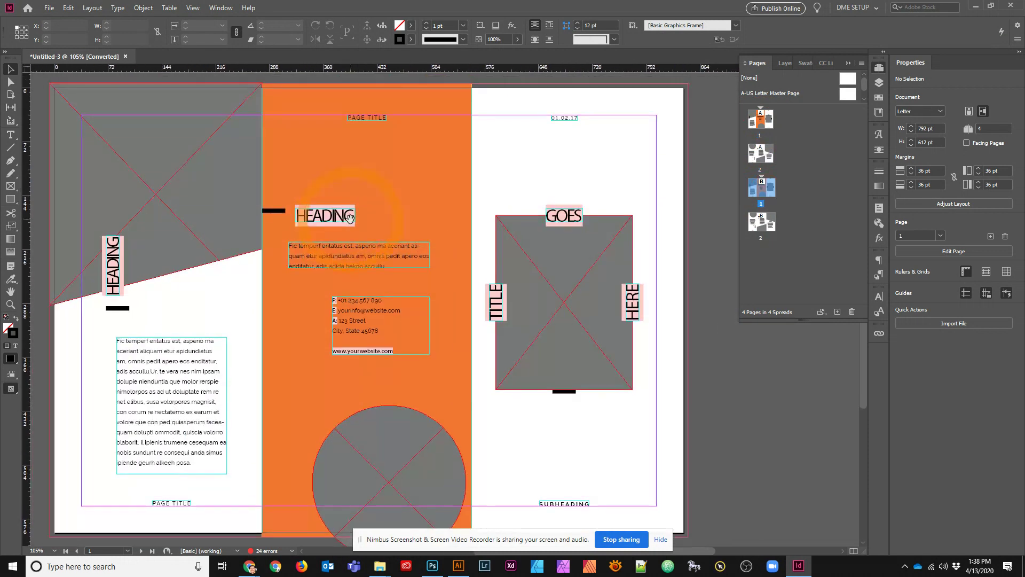
{"action": "scroll", "coordinate": [381, 278], "scroll_direction": "up", "scroll_amount": 2}
{"action": "scroll", "coordinate": [355, 263], "scroll_direction": "down", "scroll_amount": 1}
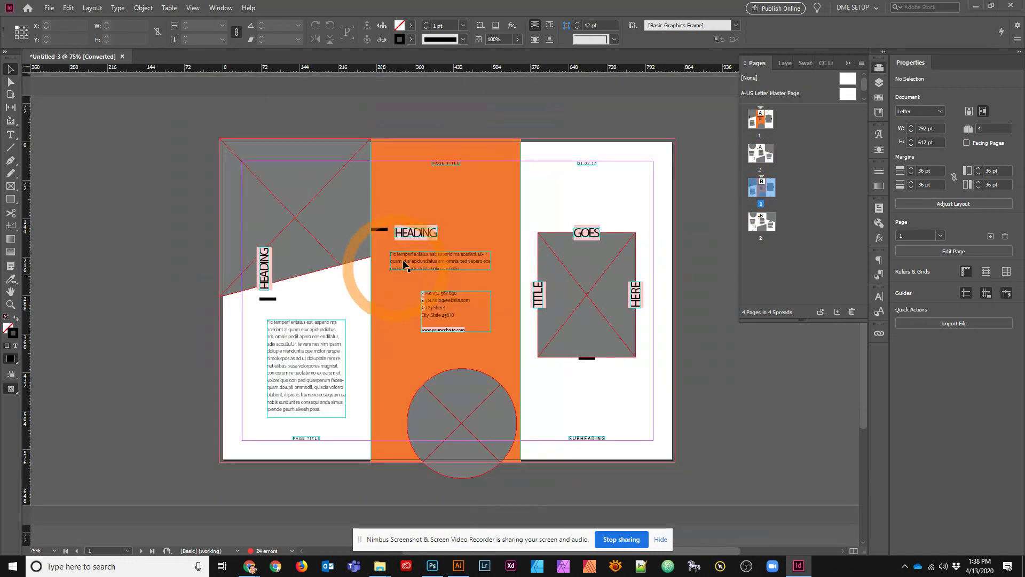
{"action": "scroll", "coordinate": [428, 223], "scroll_direction": "up", "scroll_amount": 5}
{"action": "left_click_drag", "start_coordinate": [428, 222], "coordinate": [401, 412]}
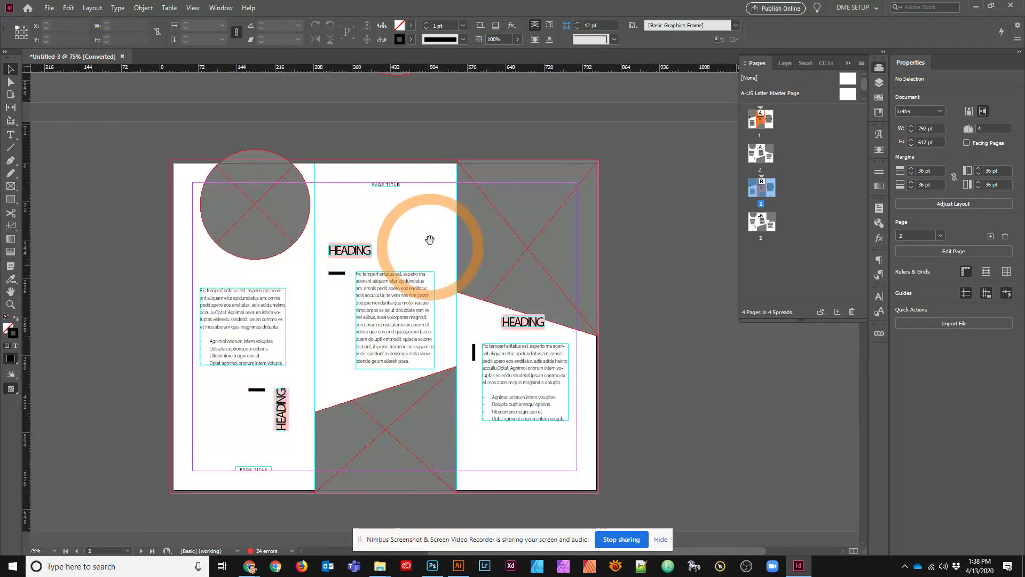
{"action": "left_click_drag", "start_coordinate": [423, 235], "coordinate": [429, 247]}
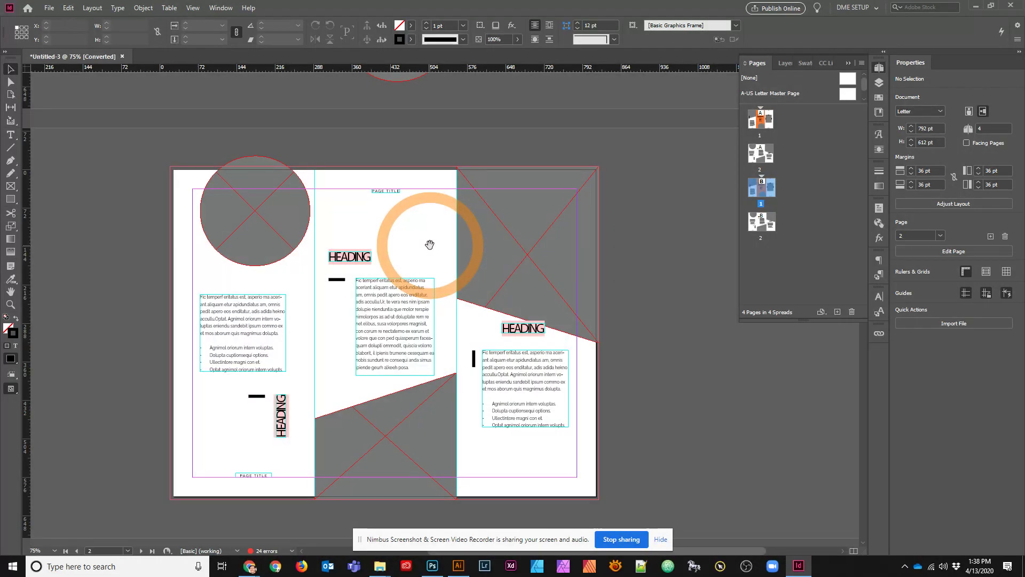
- Close Untitled-3 without saving, minimize InDesign, and bring up Chrome's Adobe Stock tri-fold results
{"action": "left_click", "coordinate": [121, 56]}
{"action": "left_click", "coordinate": [567, 296]}
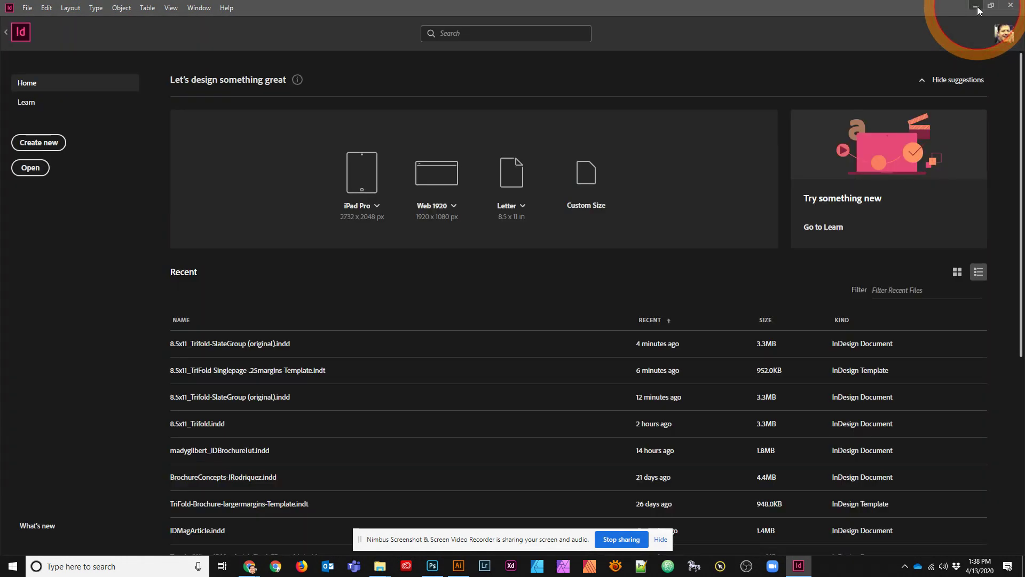
{"action": "left_click", "coordinate": [976, 6]}
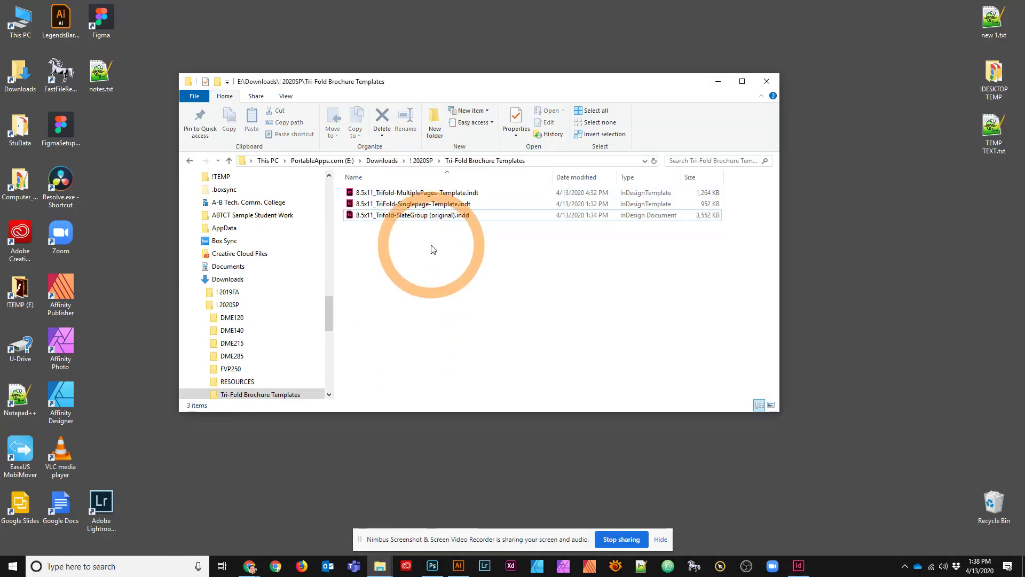
{"action": "left_click", "coordinate": [250, 566]}
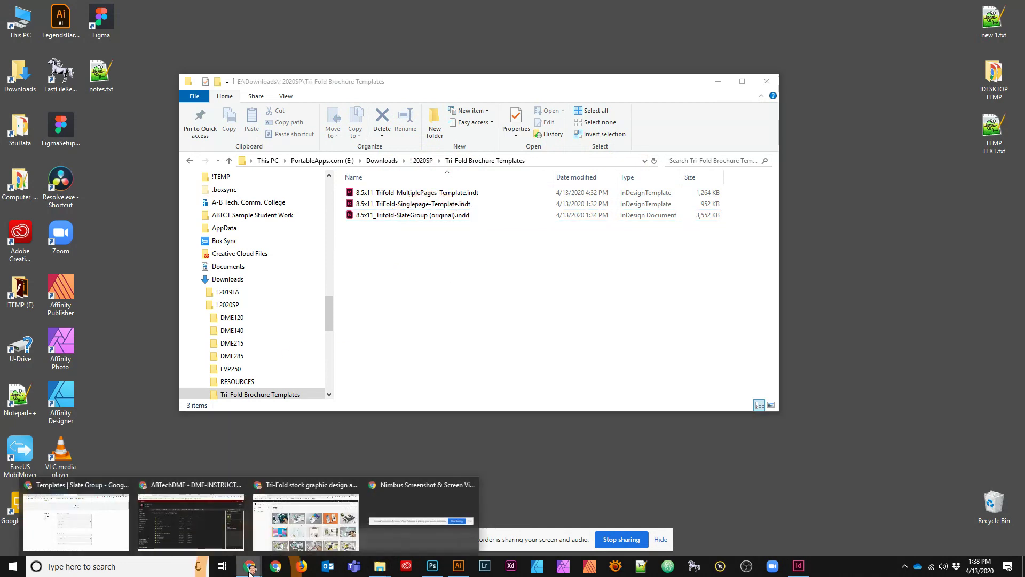
{"action": "left_click", "coordinate": [277, 548]}
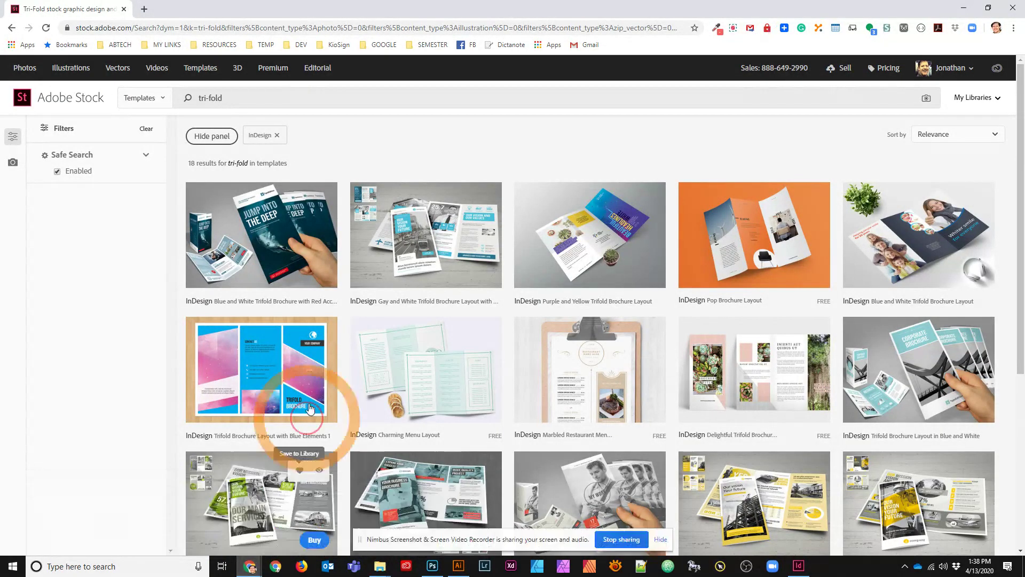
- Look over the Adobe Stock tri-fold templates, then close that browser window
{"action": "left_click", "coordinate": [354, 474]}
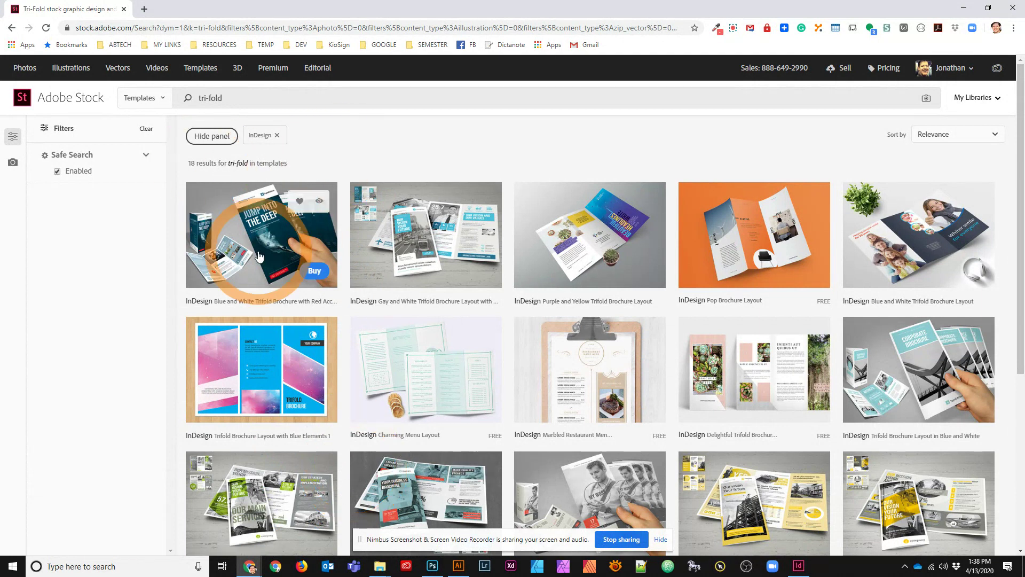
{"action": "left_click", "coordinate": [123, 9]}
- Scroll Slate Group's template categories, then minimize Chrome and open 8.5x11_Trifold-SlateGroup (original).indd
{"action": "mouse_move", "coordinate": [250, 566]}
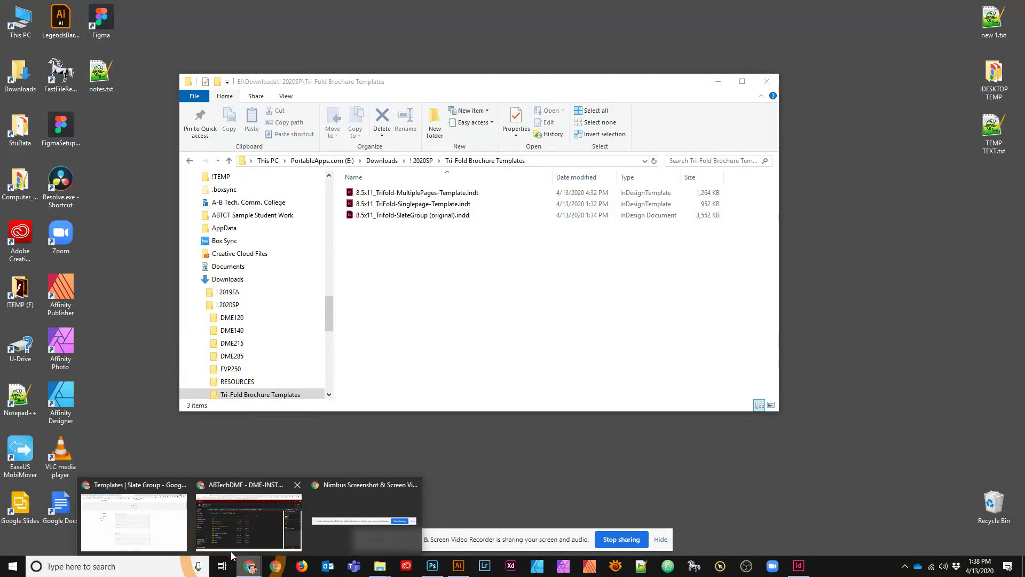
{"action": "left_click", "coordinate": [163, 519]}
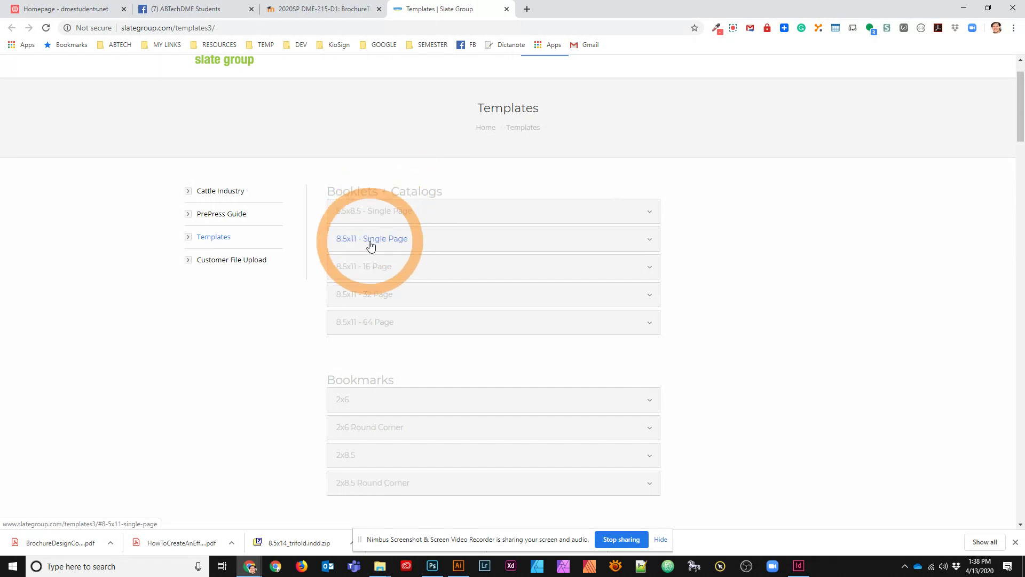
{"action": "scroll", "coordinate": [499, 346], "scroll_direction": "up", "scroll_amount": 1}
{"action": "scroll", "coordinate": [532, 357], "scroll_direction": "down", "scroll_amount": 5}
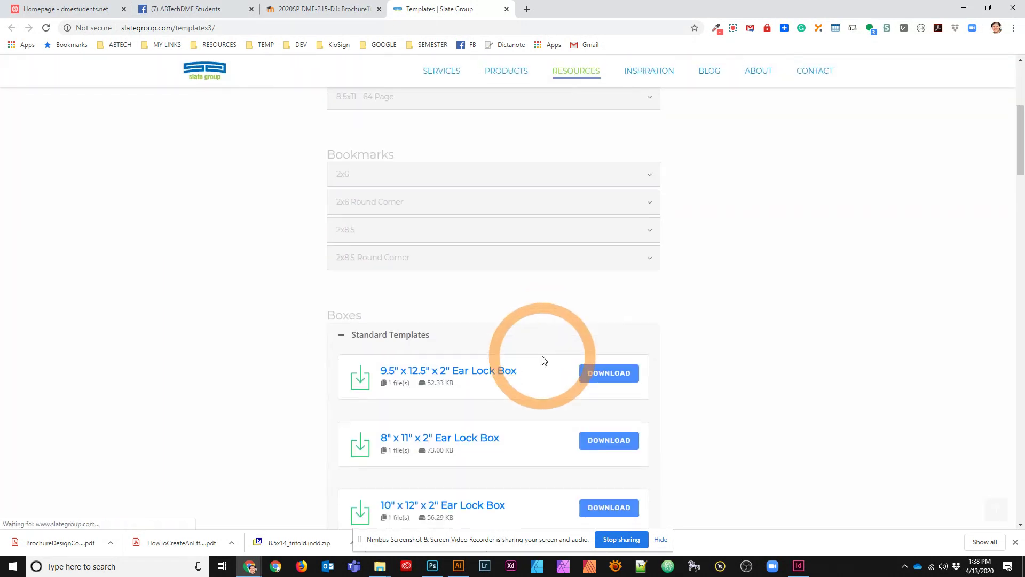
{"action": "scroll", "coordinate": [543, 359], "scroll_direction": "down", "scroll_amount": 5}
{"action": "scroll", "coordinate": [546, 357], "scroll_direction": "up", "scroll_amount": 15}
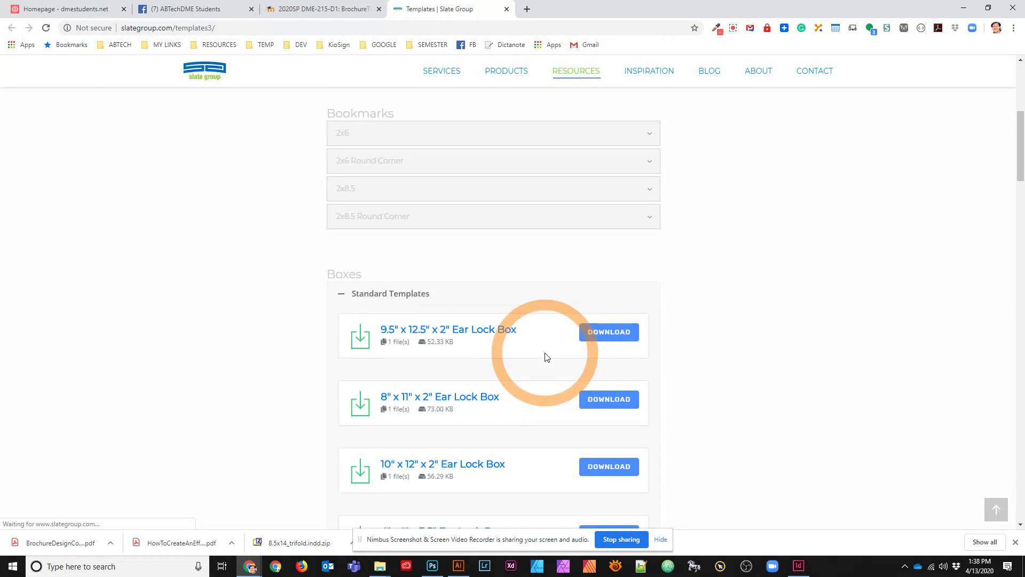
{"action": "scroll", "coordinate": [544, 355], "scroll_direction": "down", "scroll_amount": 20}
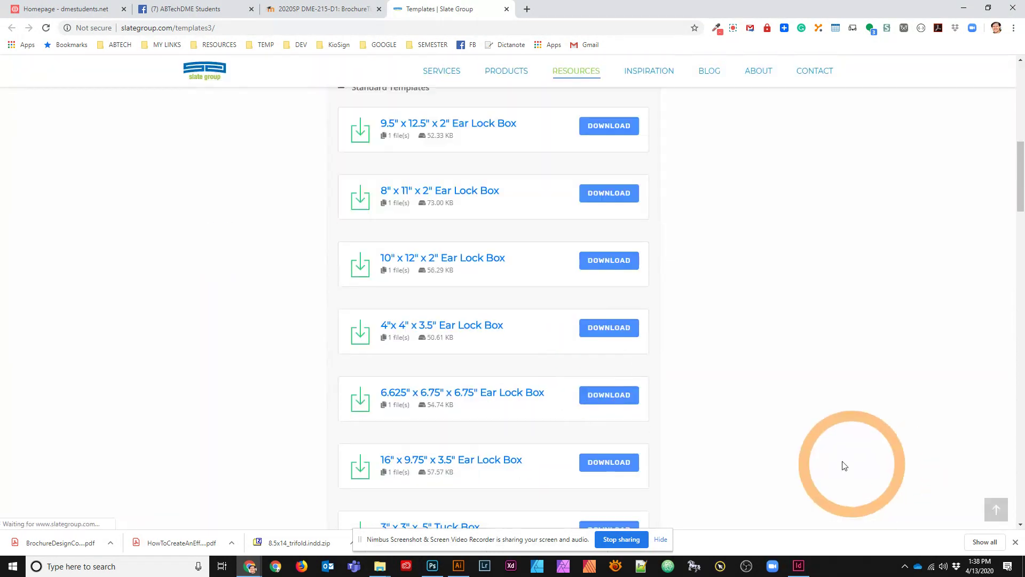
{"action": "scroll", "coordinate": [796, 436], "scroll_direction": "down", "scroll_amount": 12}
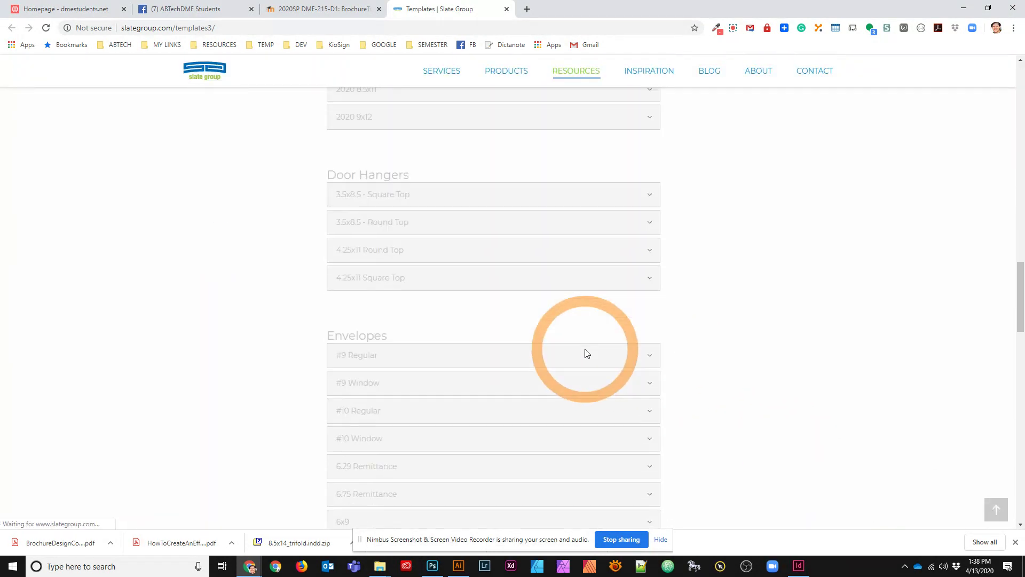
{"action": "scroll", "coordinate": [584, 354], "scroll_direction": "down", "scroll_amount": 5}
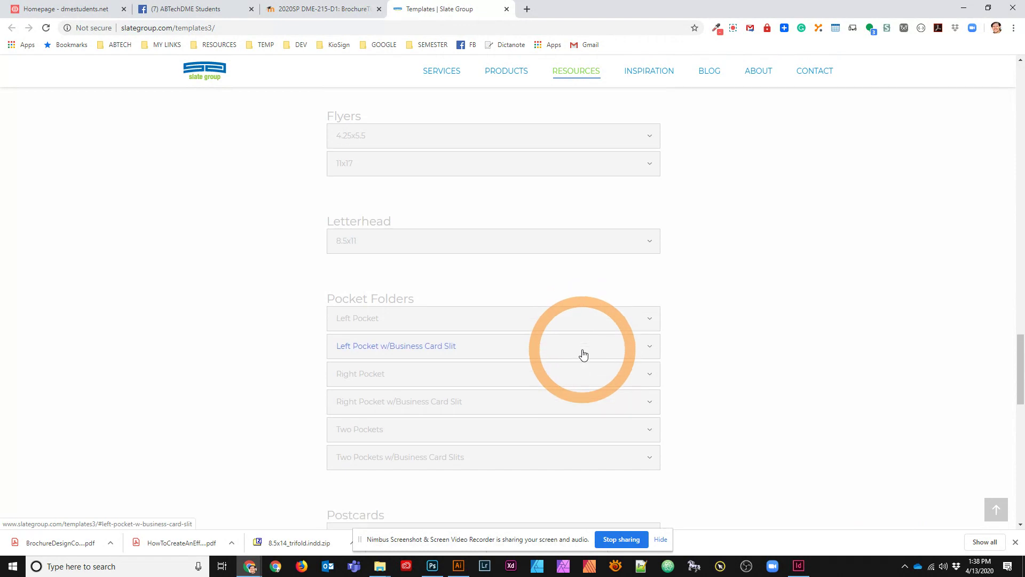
{"action": "scroll", "coordinate": [584, 354], "scroll_direction": "down", "scroll_amount": 10}
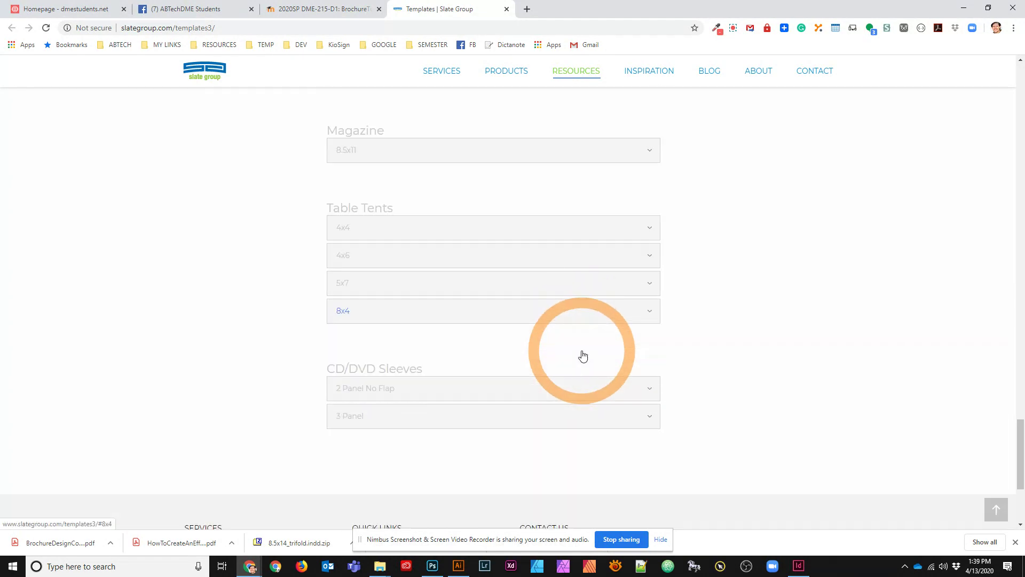
{"action": "left_click", "coordinate": [963, 7]}
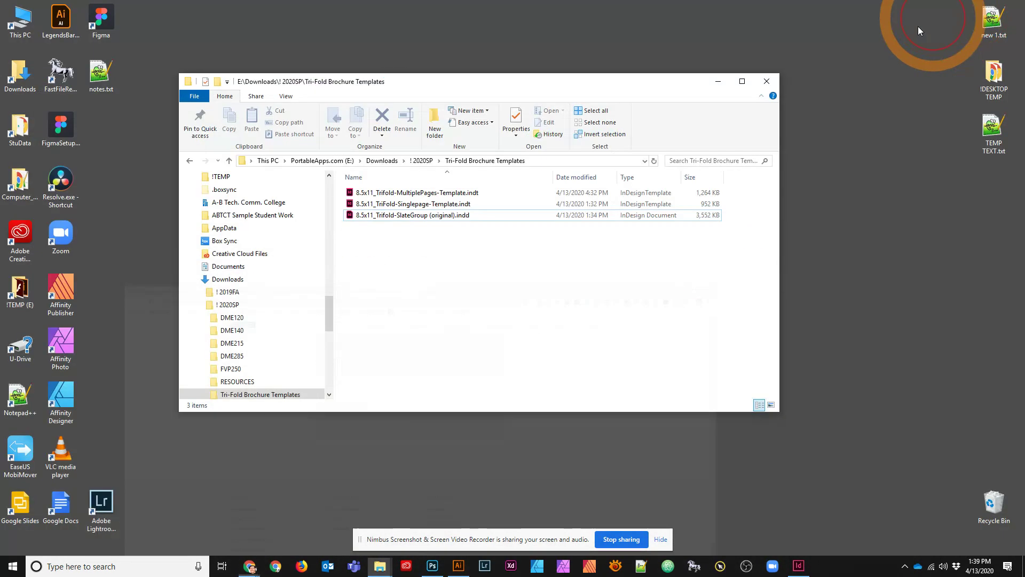
{"action": "left_click", "coordinate": [417, 217]}
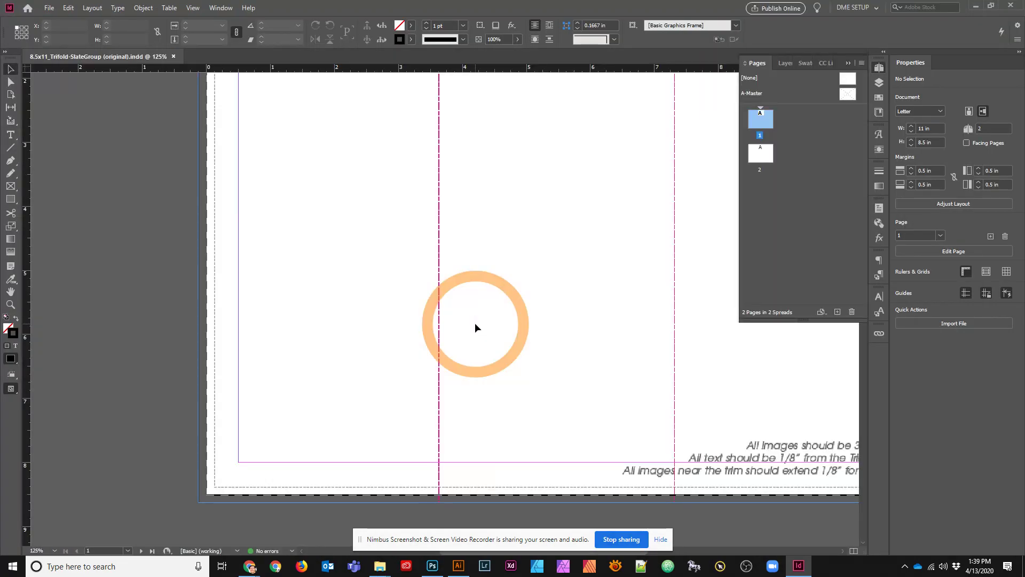
- Pan to page 1's Outside Panel heading and show the Layers panel
{"action": "left_click_drag", "start_coordinate": [568, 243], "coordinate": [332, 343]}
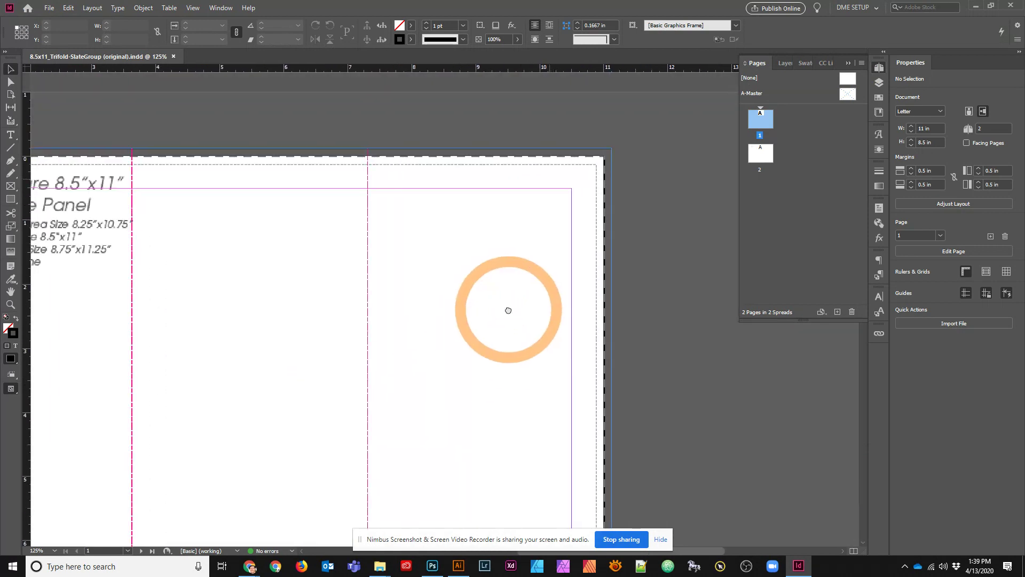
{"action": "left_click_drag", "start_coordinate": [508, 310], "coordinate": [555, 310]}
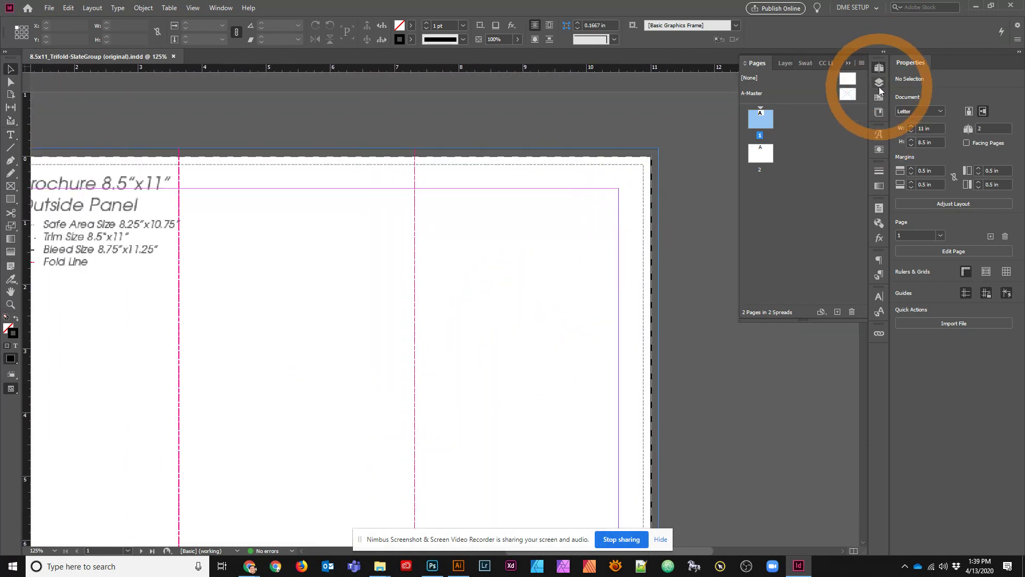
{"action": "left_click", "coordinate": [879, 84]}
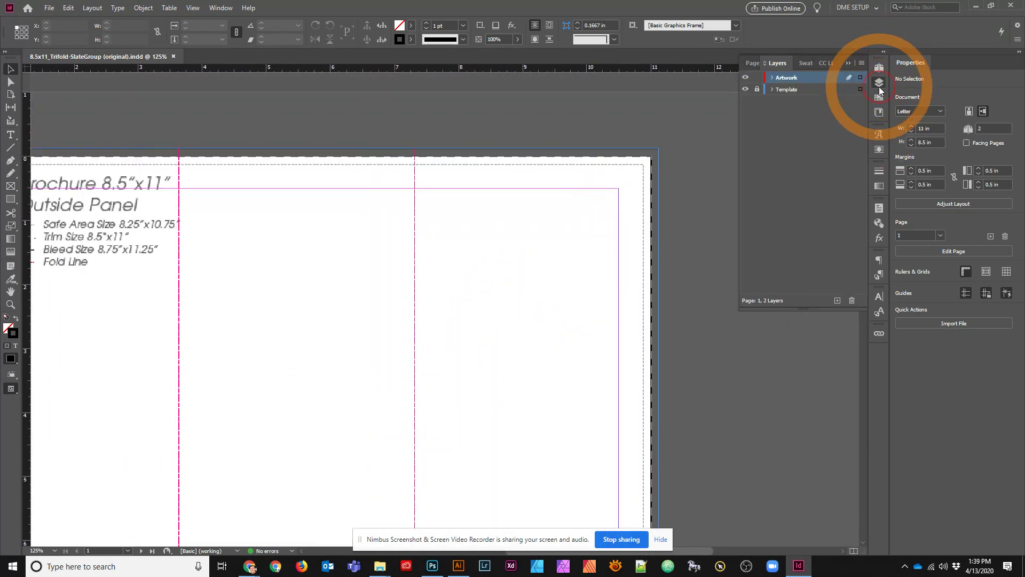
- Hide the Artwork layer and toggle the Template layer's visibility to compare
{"action": "left_click", "coordinate": [747, 77]}
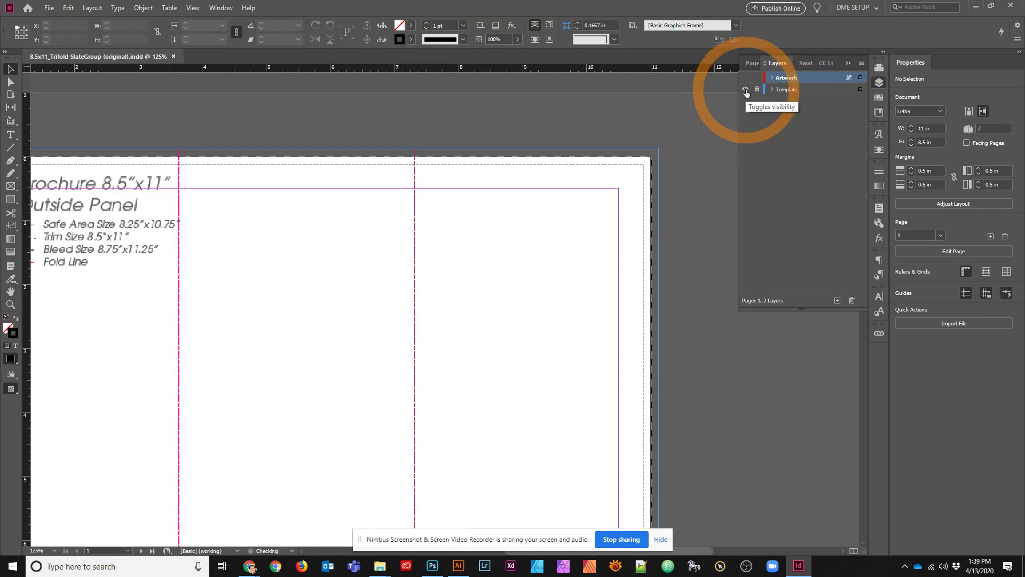
{"action": "left_click", "coordinate": [746, 89]}
{"action": "left_click", "coordinate": [745, 88]}
{"action": "left_click", "coordinate": [745, 89]}
{"action": "left_click", "coordinate": [745, 89]}
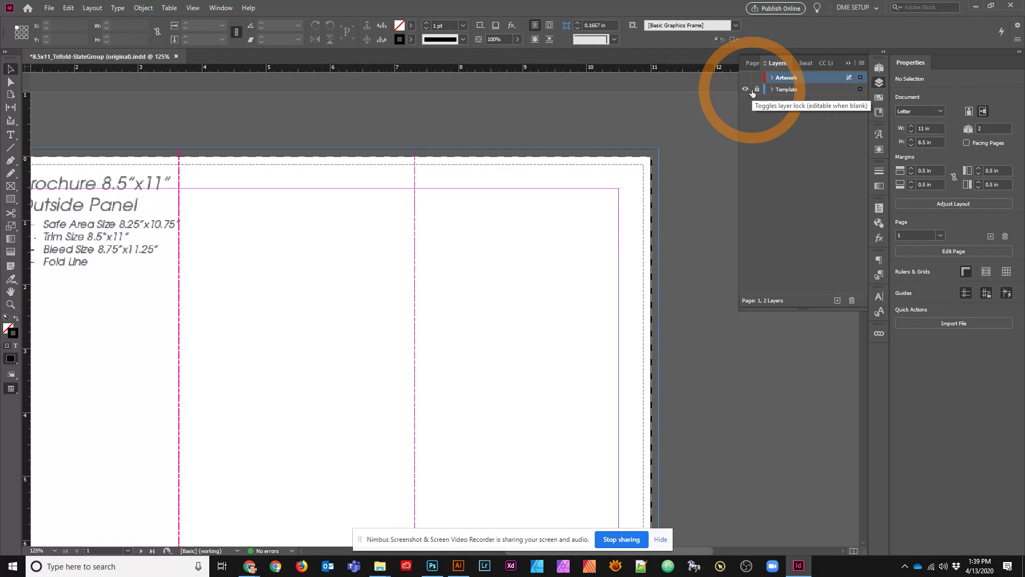
- Toggle the Template layer's lock and visibility while zooming out to the whole first page
{"action": "left_click", "coordinate": [753, 89]}
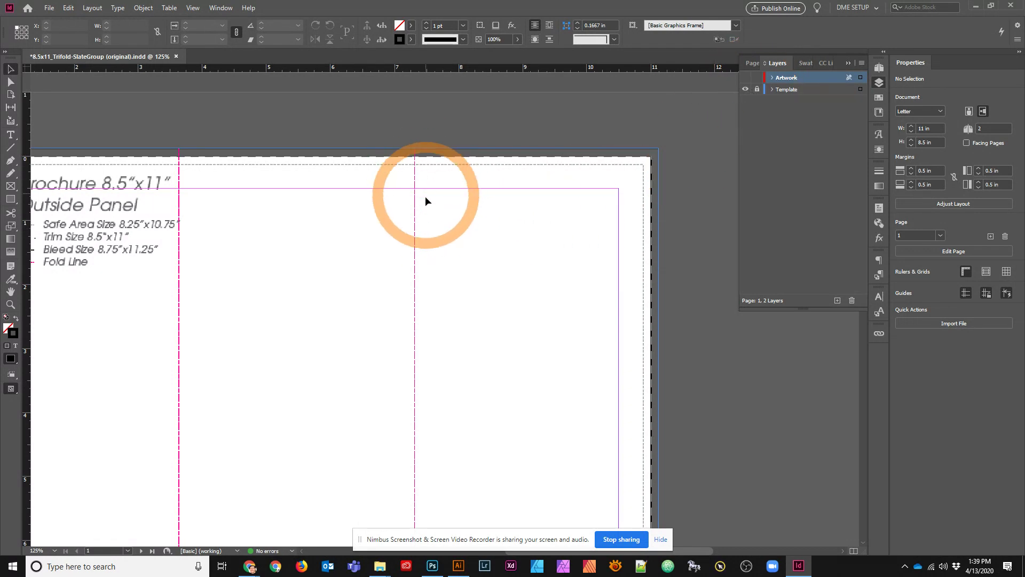
{"action": "left_click", "coordinate": [745, 89]}
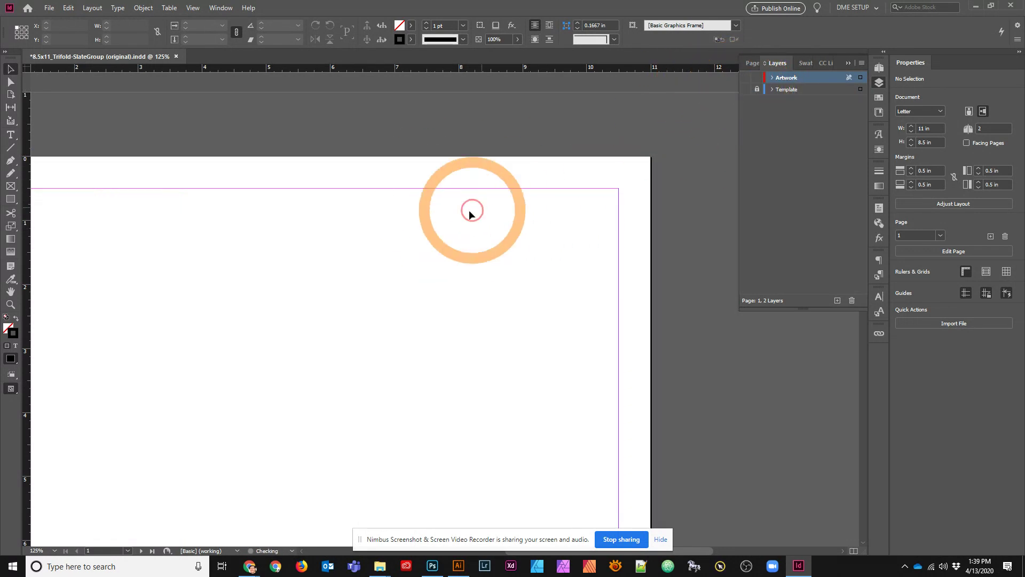
{"action": "key", "text": "ctrl+minus"}
{"action": "key", "text": "ctrl+minus"}
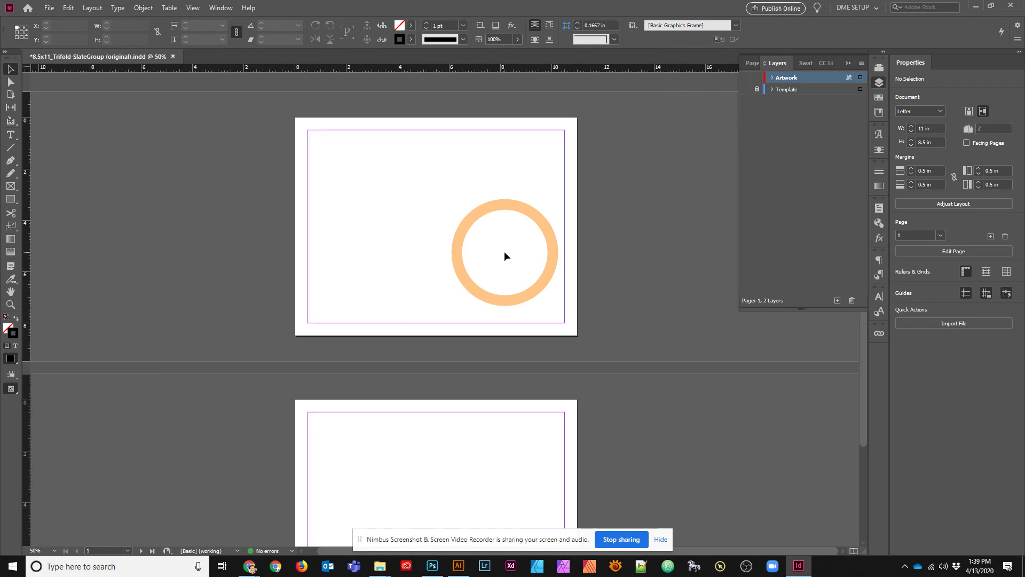
{"action": "left_click_drag", "start_coordinate": [493, 396], "coordinate": [558, 405]}
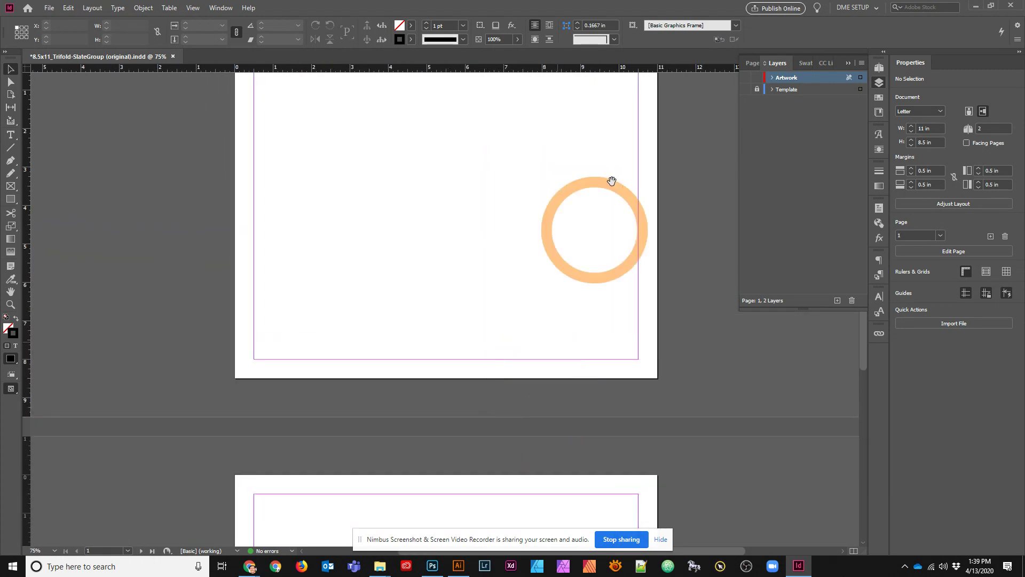
{"action": "left_click", "coordinate": [746, 89]}
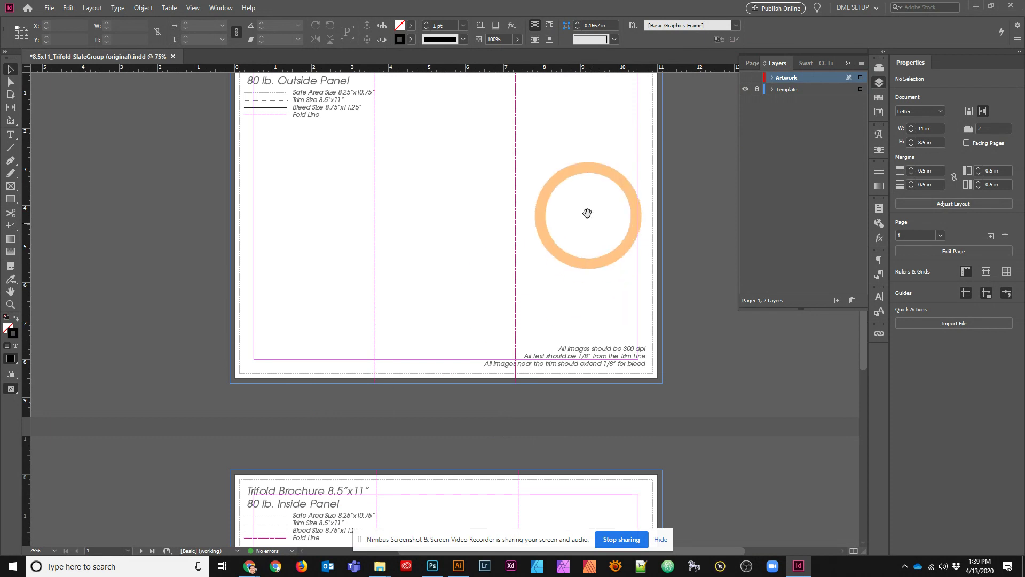
{"action": "left_click_drag", "start_coordinate": [587, 212], "coordinate": [549, 370]}
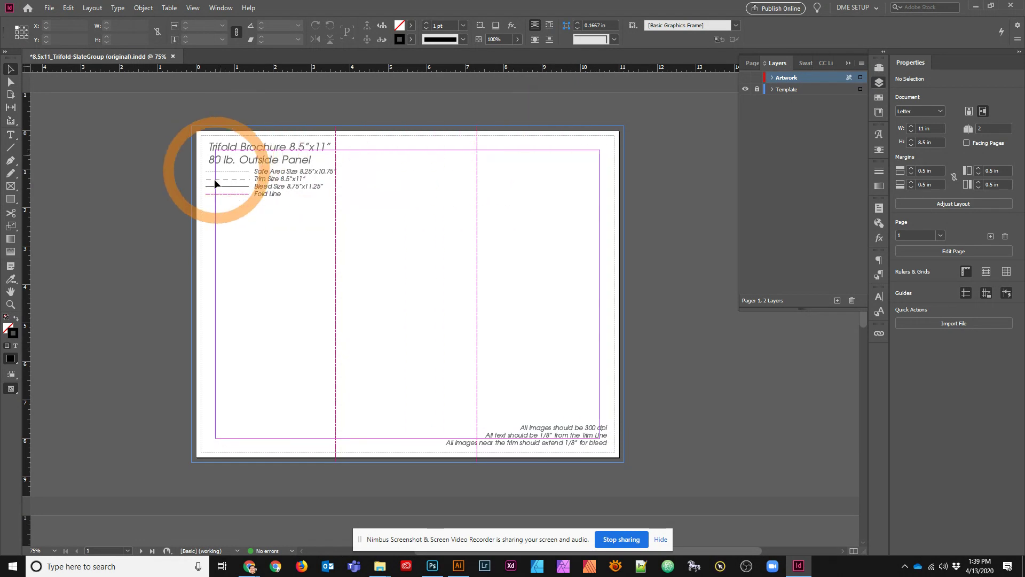
- Unlock the Template layer and make it the active layer
{"action": "left_click", "coordinate": [787, 89]}
{"action": "left_click", "coordinate": [756, 89]}
{"action": "left_click", "coordinate": [92, 7]}
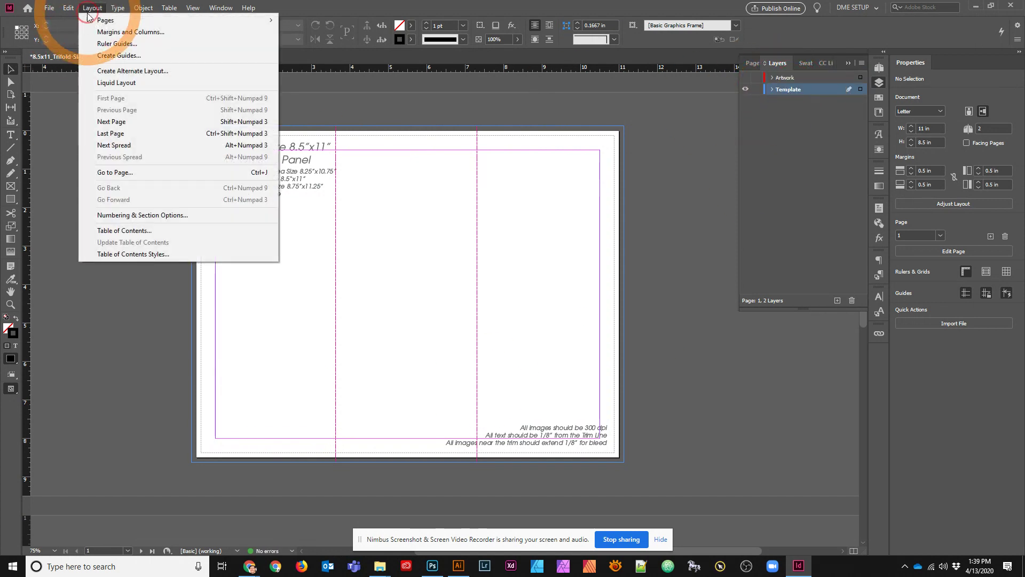
- Set all four margins to 0.375 in in Margins and Columns, keeping one column
{"action": "left_click", "coordinate": [103, 32]}
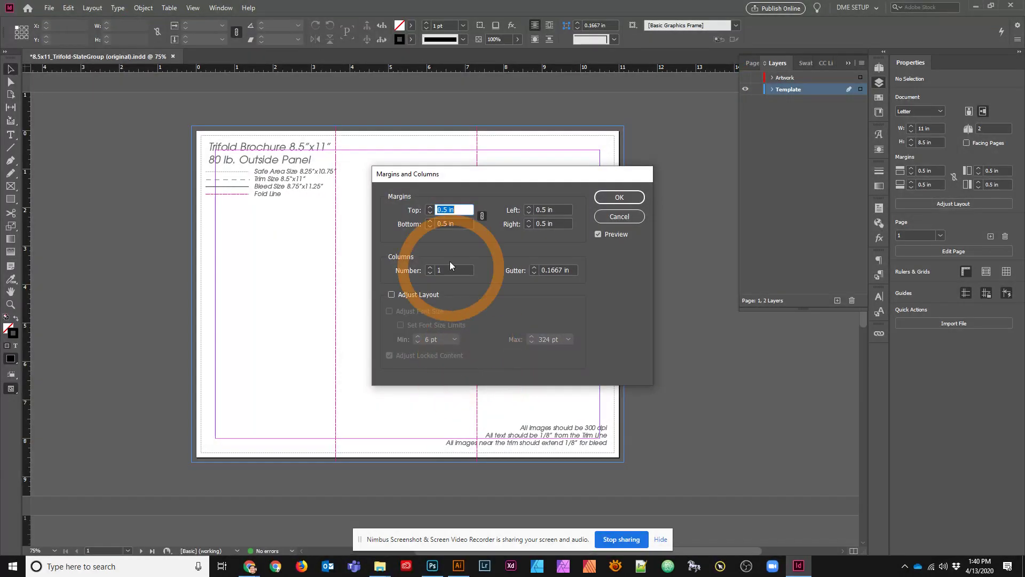
{"action": "left_click", "coordinate": [430, 214]}
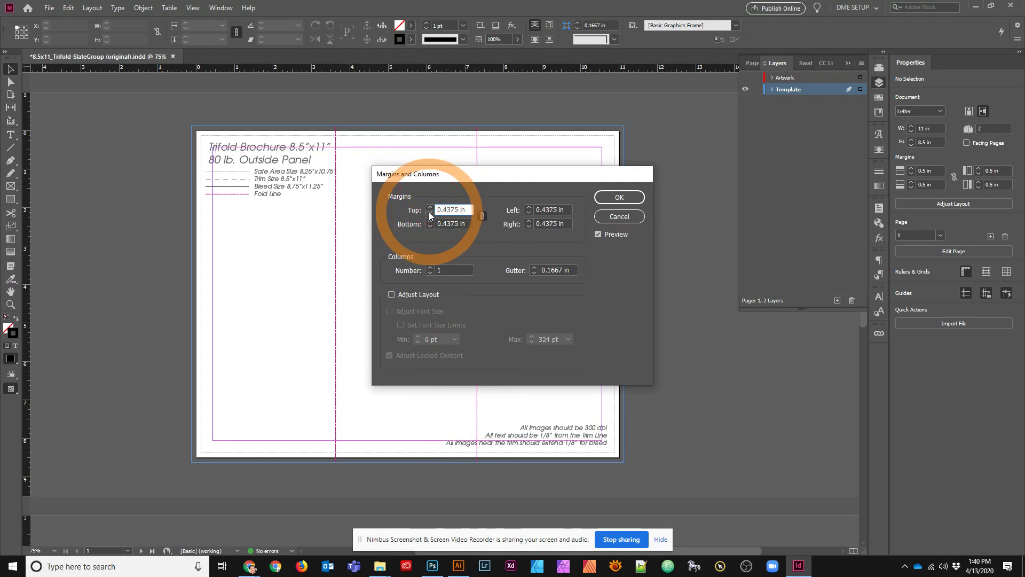
{"action": "left_click", "coordinate": [431, 207]}
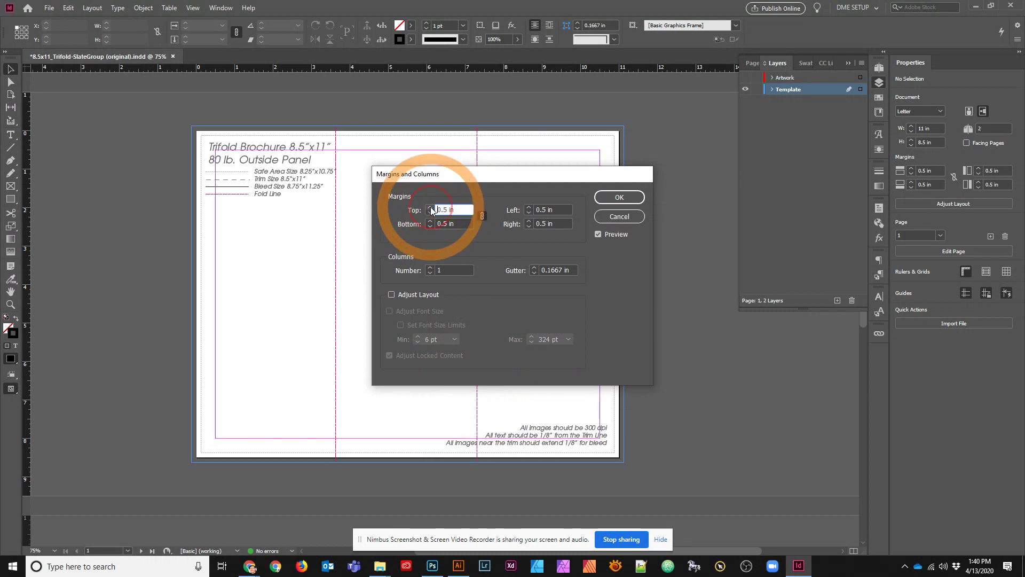
{"action": "left_click", "coordinate": [430, 213]}
{"action": "left_click", "coordinate": [430, 213]}
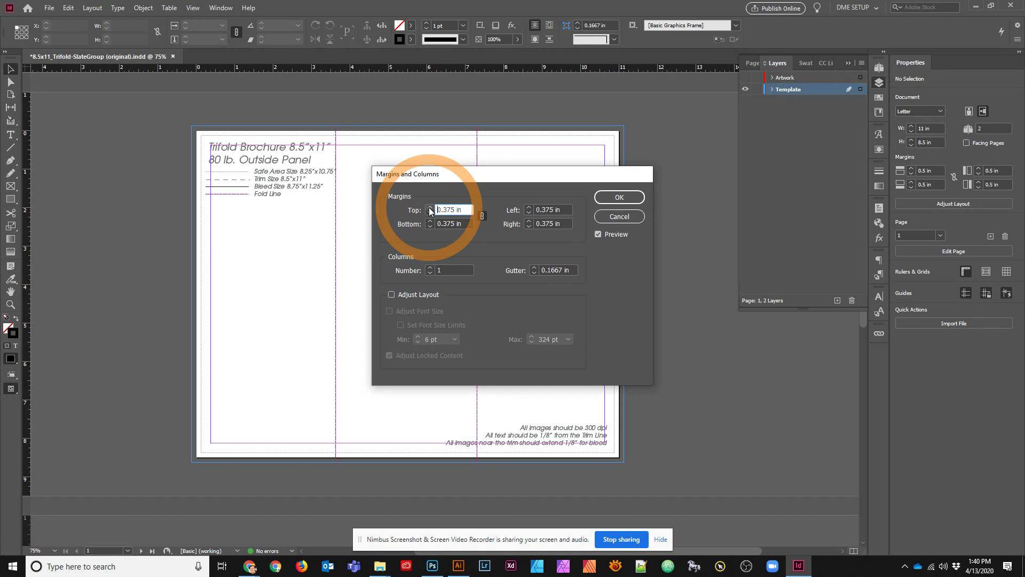
{"action": "left_click", "coordinate": [615, 198]}
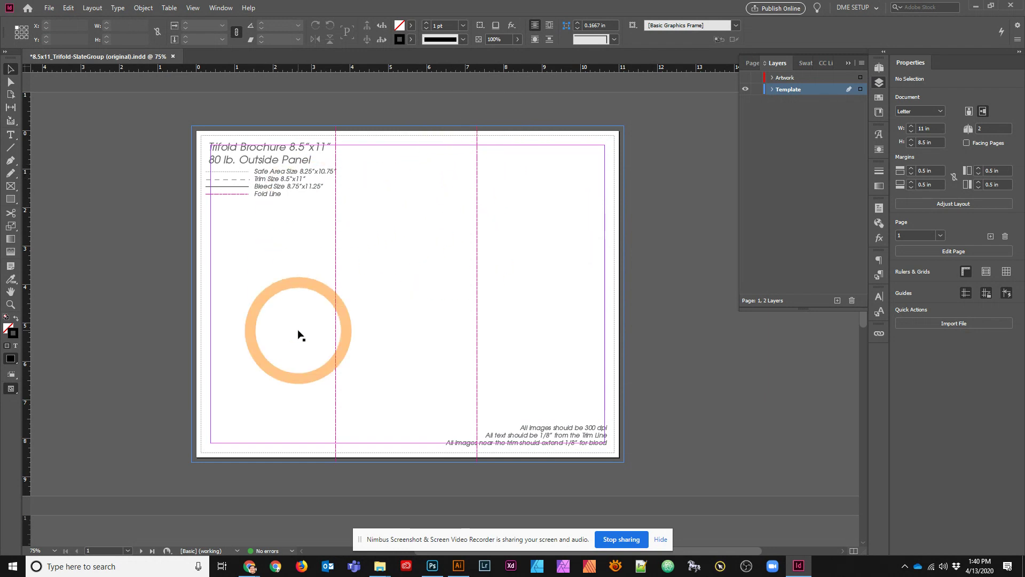
- Draw a small rectangle frame at the page's top-right corner
{"action": "left_click", "coordinate": [10, 187]}
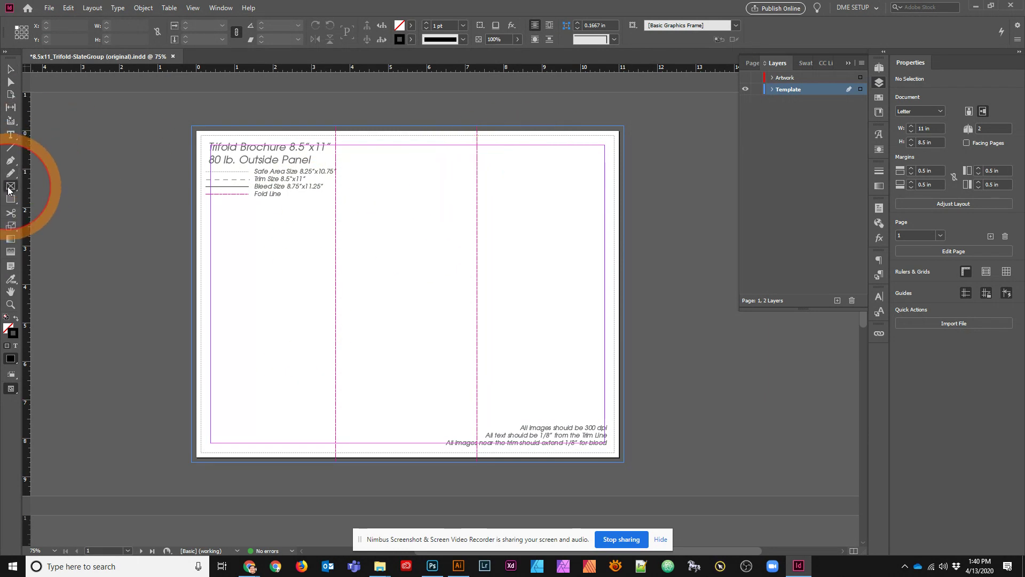
{"action": "scroll", "coordinate": [635, 142], "scroll_direction": "up", "scroll_amount": 6, "text": "alt"}
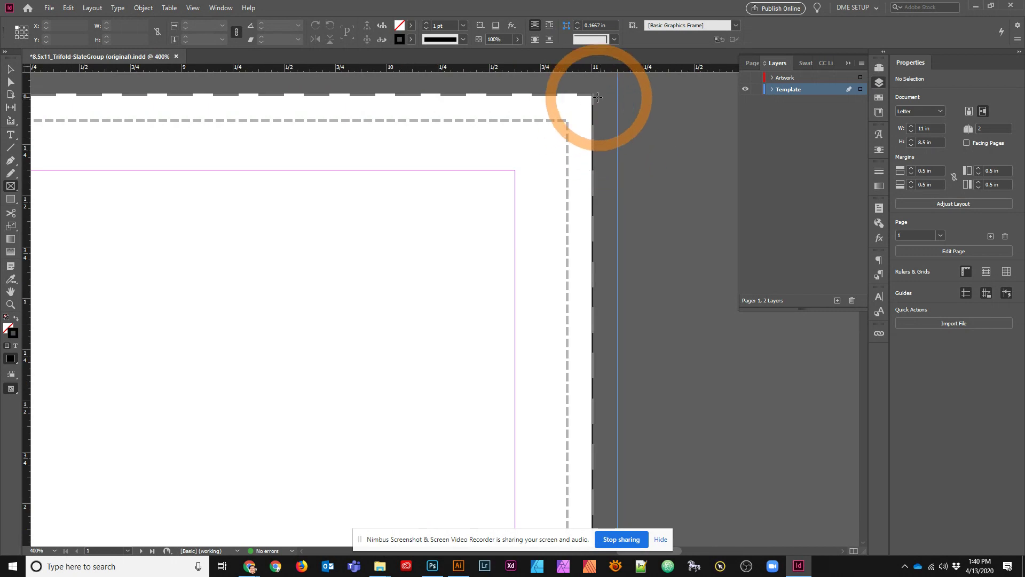
{"action": "left_click_drag", "start_coordinate": [594, 93], "coordinate": [512, 170]}
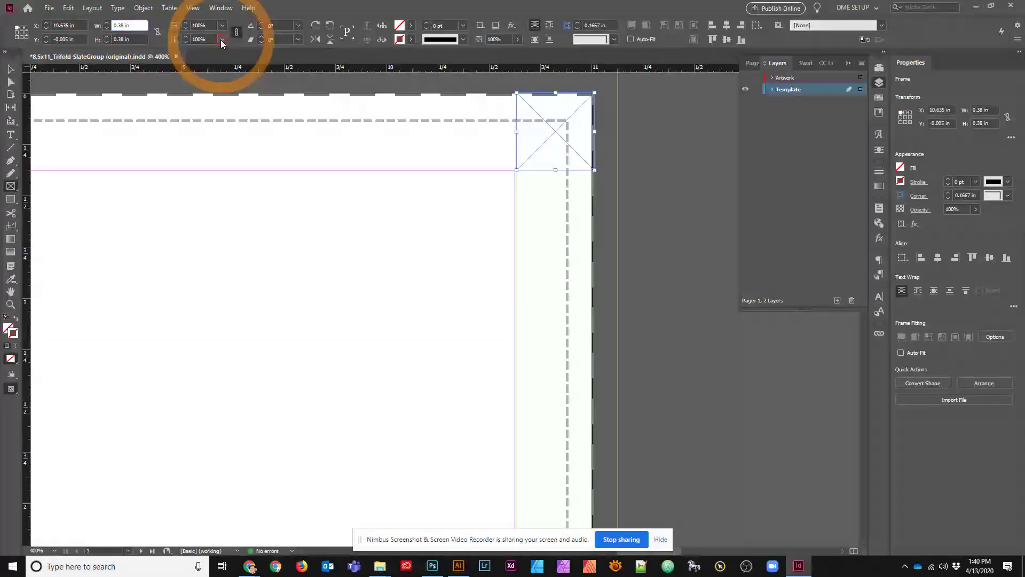
- Set the frame's width and height to 0.375 in
{"action": "key", "text": "BackSpace"}
{"action": "type", "text": "75"}
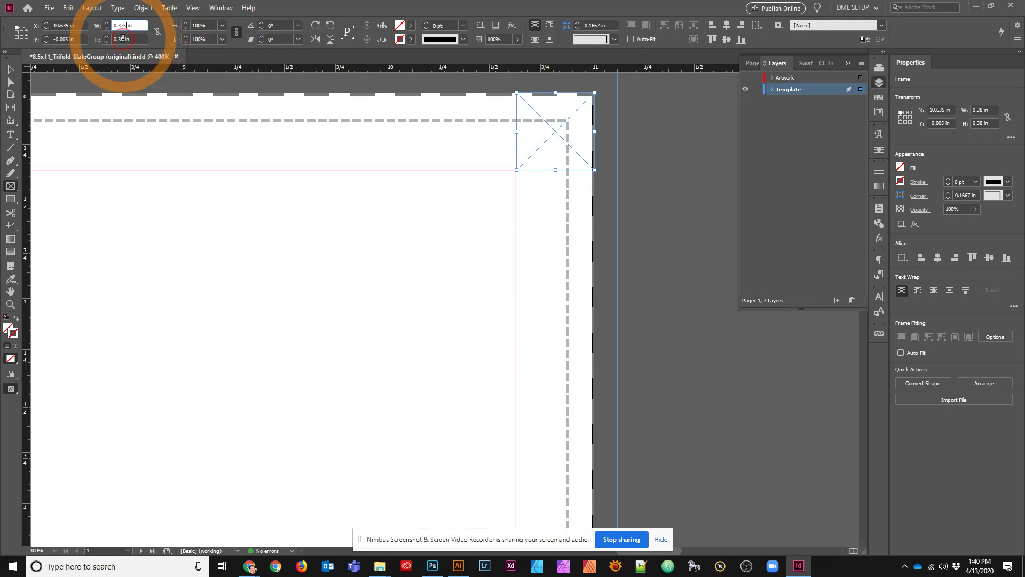
{"action": "left_click", "coordinate": [124, 41]}
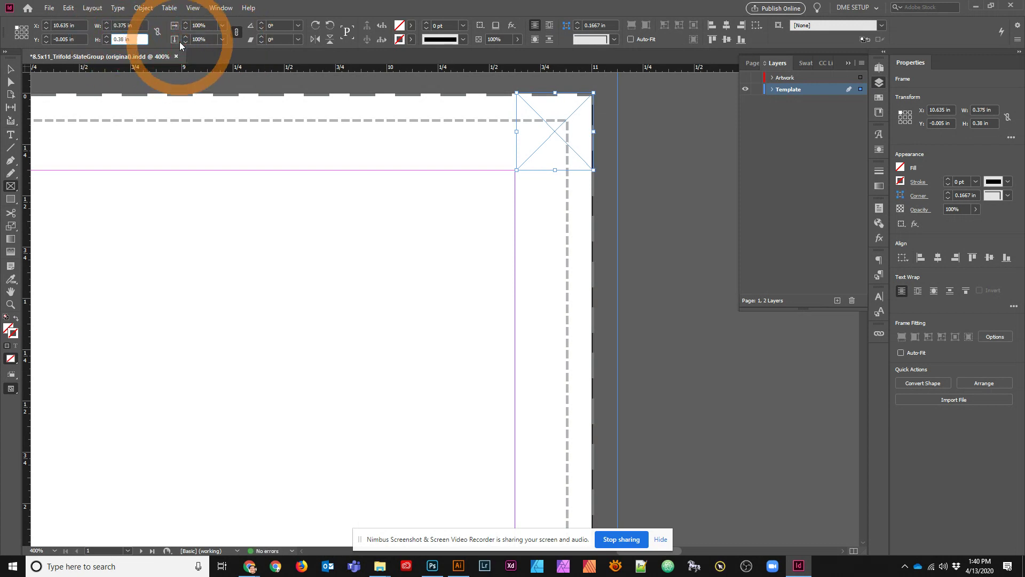
{"action": "key", "text": "BackSpace"}
{"action": "type", "text": "75"}
{"action": "key", "text": "Return"}
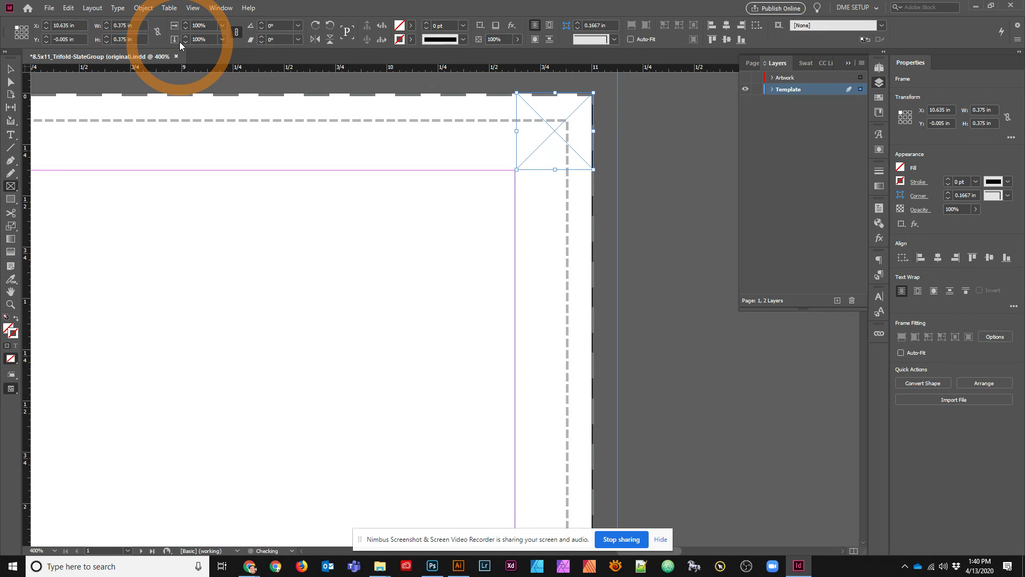
{"action": "left_click", "coordinate": [10, 69]}
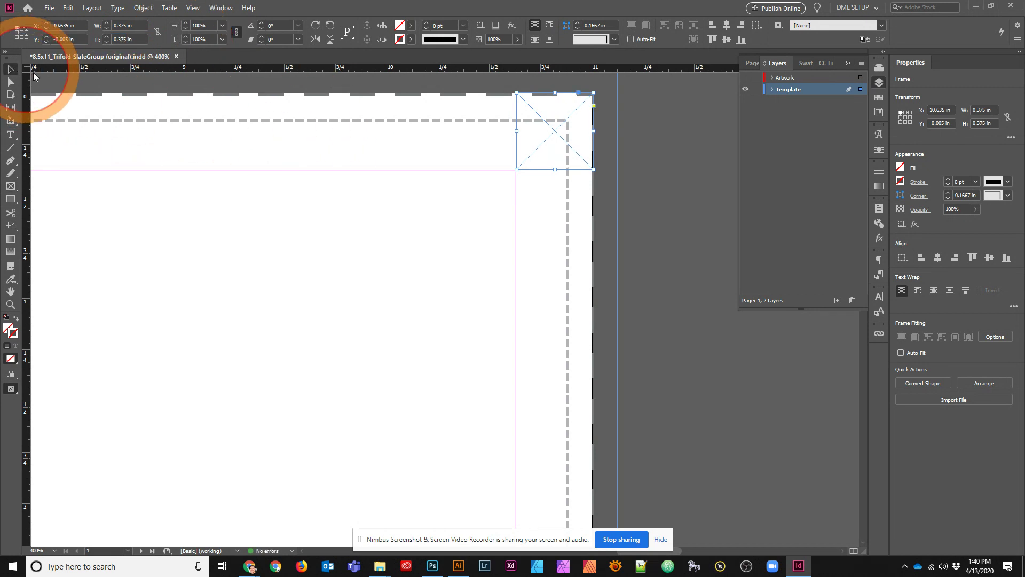
- Slide the small frame left to the fold guide and add a vertical guide at its right edge
{"action": "left_click_drag", "start_coordinate": [556, 140], "coordinate": [553, 262]}
{"action": "left_click_drag", "start_coordinate": [553, 195], "coordinate": [144, 249]}
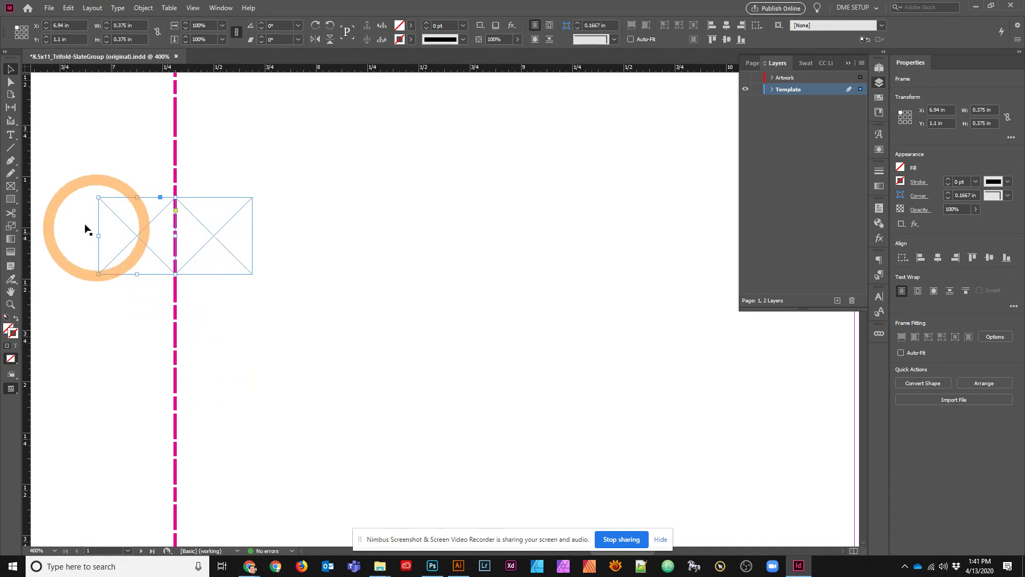
{"action": "left_click_drag", "start_coordinate": [26, 229], "coordinate": [99, 229]}
{"action": "left_click_drag", "start_coordinate": [29, 226], "coordinate": [252, 228]}
{"action": "key", "text": "ctrl+1"}
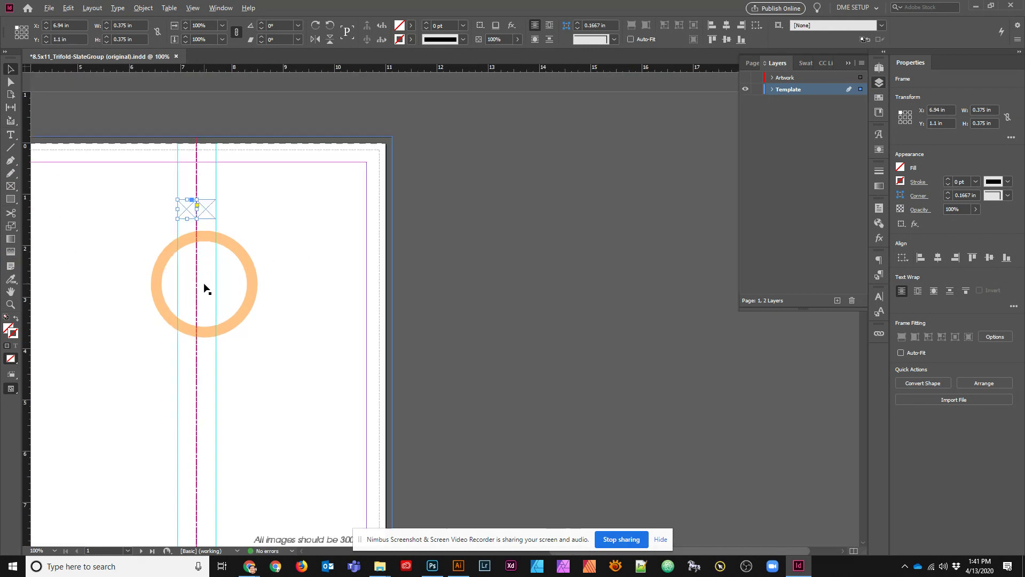
{"action": "left_click_drag", "start_coordinate": [218, 286], "coordinate": [458, 275]}
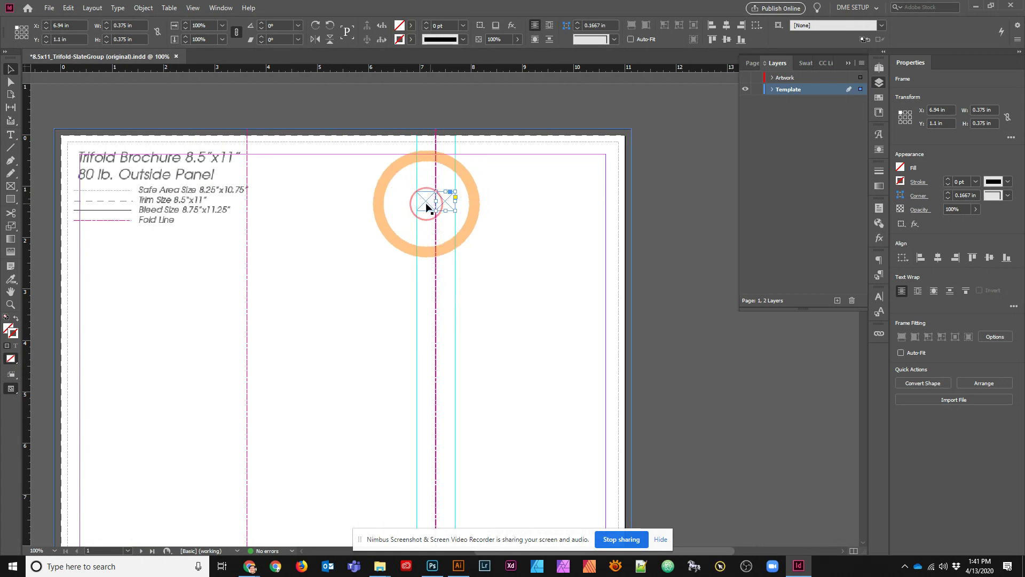
- Move both small square frames left so they straddle the first fold line at X 3.256 in
{"action": "left_click", "coordinate": [447, 201], "text": "shift"}
{"action": "left_click_drag", "start_coordinate": [423, 203], "coordinate": [237, 210]}
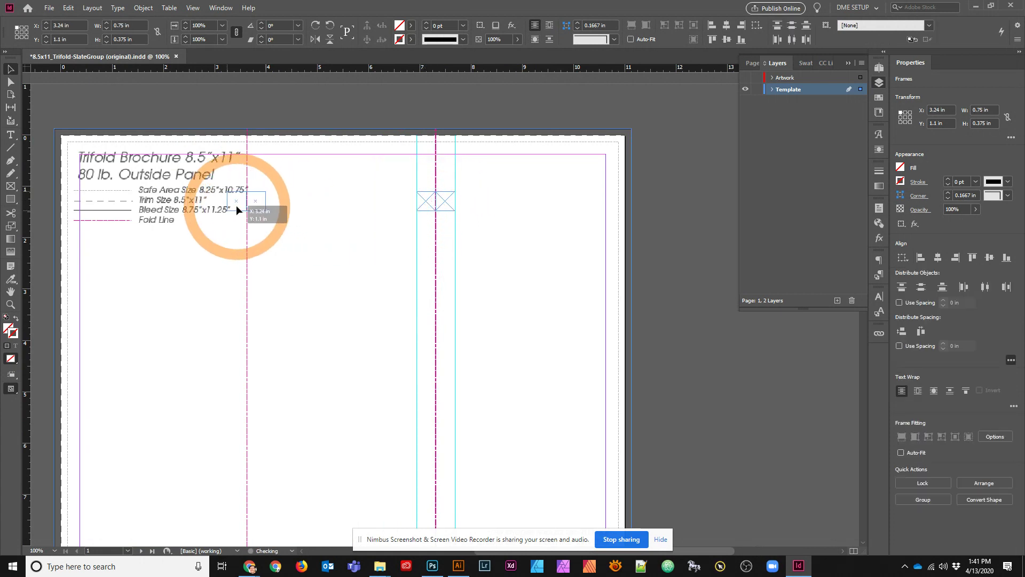
{"action": "scroll", "coordinate": [238, 209], "scroll_direction": "up", "scroll_amount": 6}
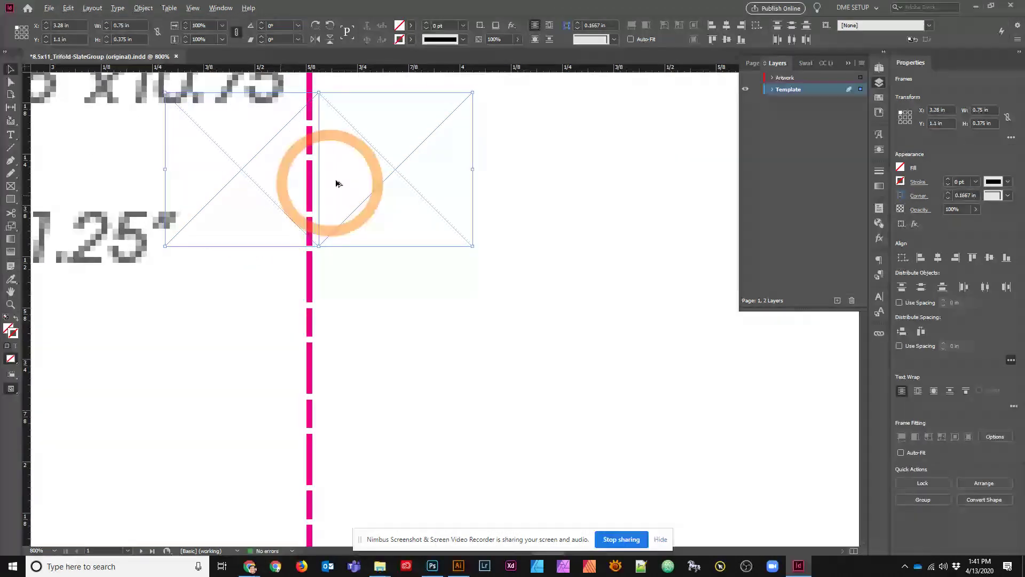
{"action": "left_click_drag", "start_coordinate": [368, 194], "coordinate": [286, 297]}
{"action": "left_click", "coordinate": [411, 336]}
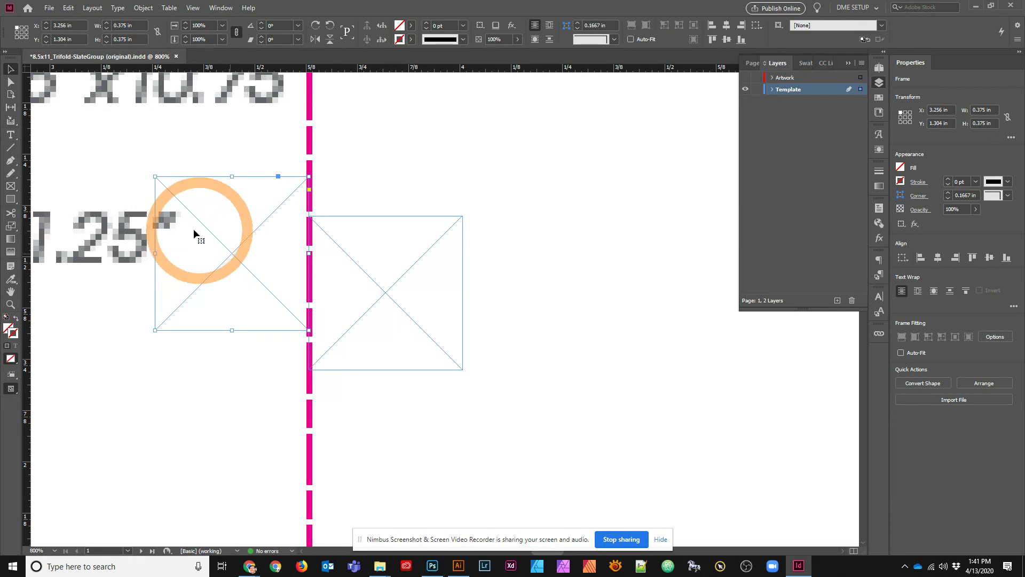
- Add vertical guides at 3.256 in and 4.006 in along the frames' outer edges
{"action": "left_click_drag", "start_coordinate": [25, 195], "coordinate": [155, 195]}
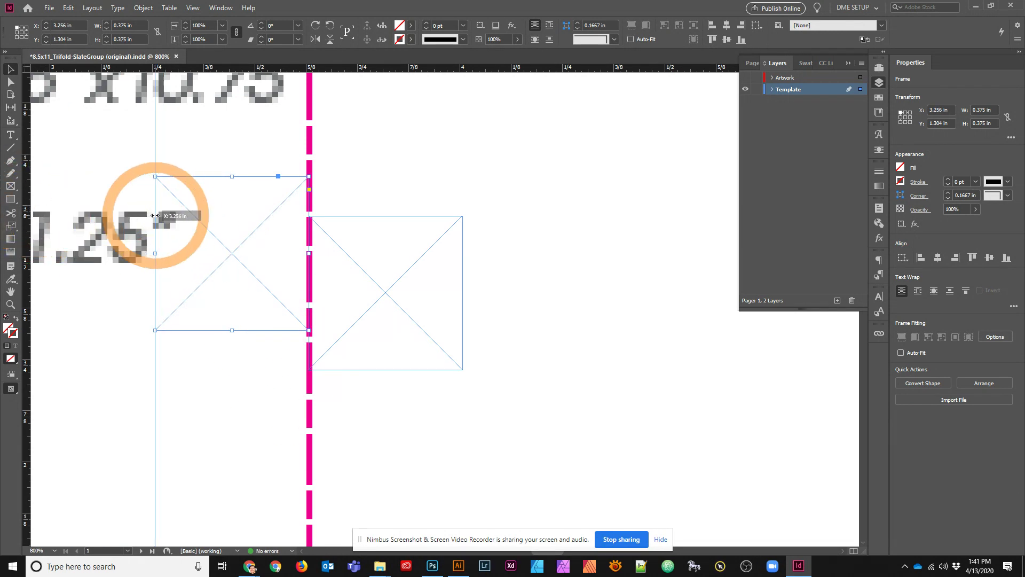
{"action": "left_click_drag", "start_coordinate": [26, 180], "coordinate": [469, 249]}
{"action": "scroll", "coordinate": [435, 302], "scroll_direction": "down", "scroll_amount": 6}
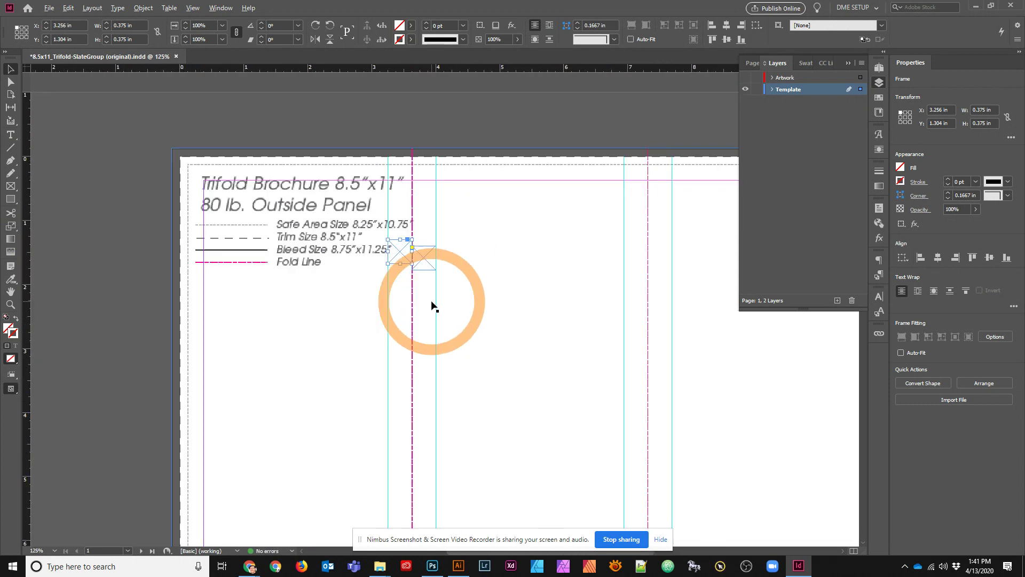
{"action": "left_click_drag", "start_coordinate": [485, 398], "coordinate": [499, 209]}
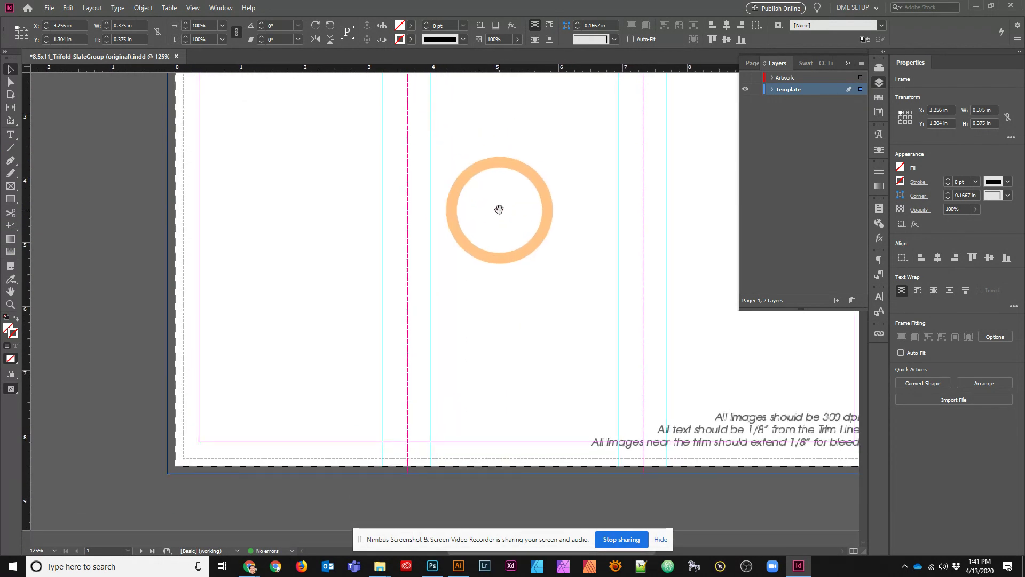
{"action": "scroll", "coordinate": [480, 257], "scroll_direction": "up", "scroll_amount": 4}
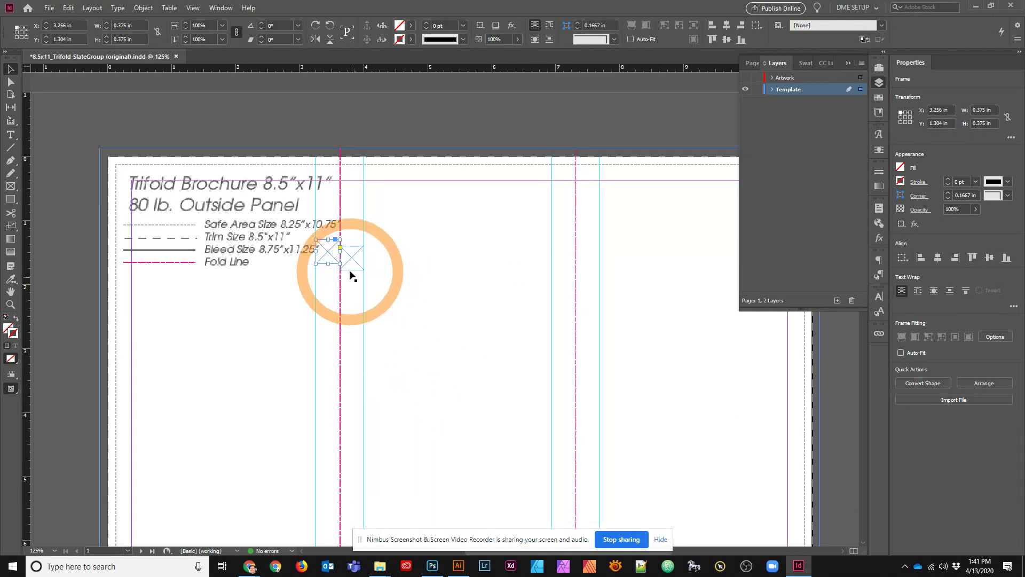
- Drag both square frames onto page 2's Inside Panel fold line at X 6.975 in, Y 1.575 in
{"action": "left_click", "coordinate": [348, 259], "text": "shift"}
{"action": "key", "text": "ctrl+minus"}
{"action": "key", "text": "ctrl+minus"}
{"action": "key", "text": "ctrl+minus"}
{"action": "key", "text": "ctrl+minus"}
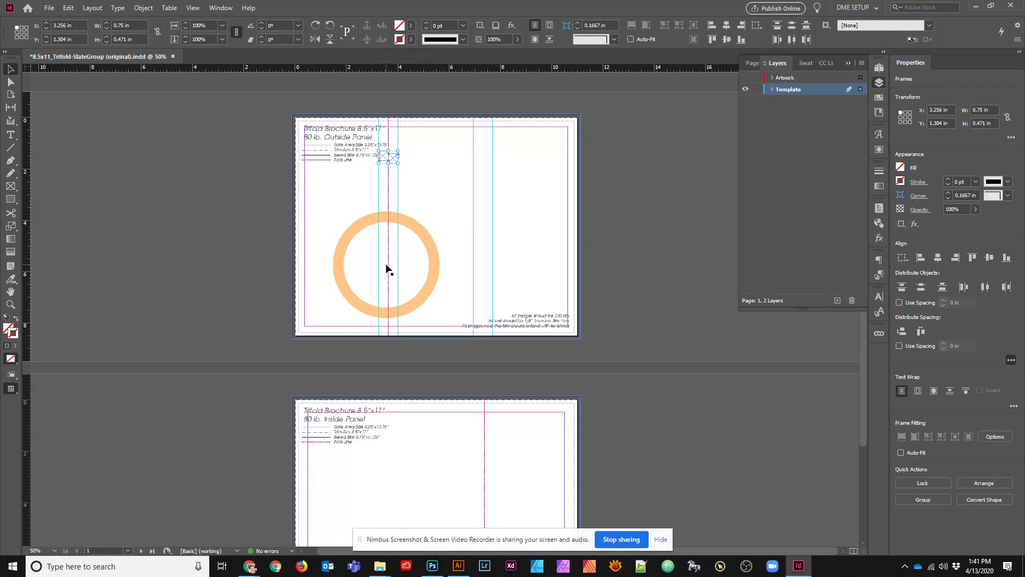
{"action": "left_click_drag", "start_coordinate": [393, 155], "coordinate": [489, 449]}
{"action": "scroll", "coordinate": [425, 469], "scroll_direction": "down", "scroll_amount": 3}
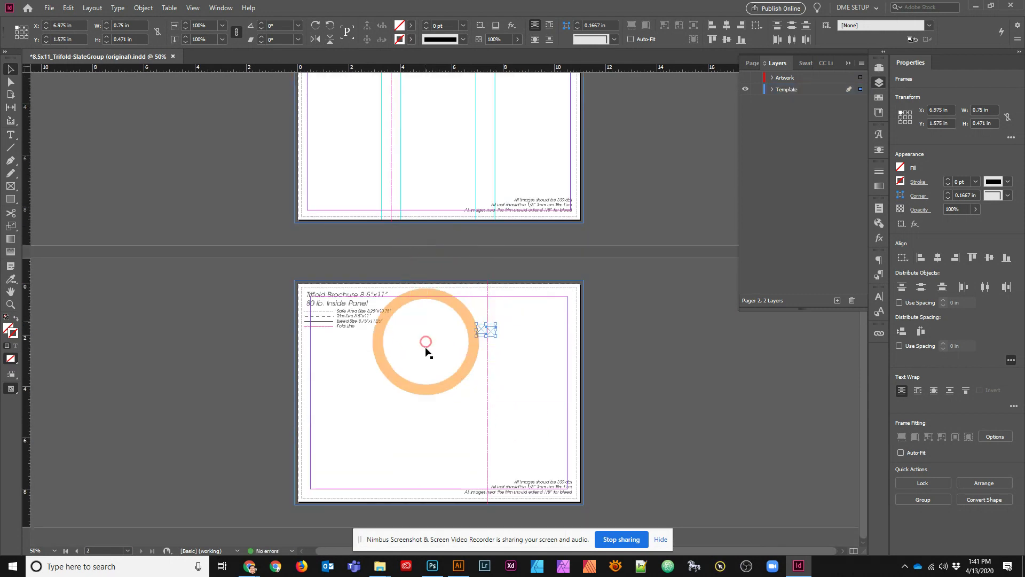
{"action": "key", "text": "ctrl+equal"}
{"action": "key", "text": "ctrl+equal"}
{"action": "key", "text": "ctrl+equal"}
{"action": "key", "text": "ctrl+equal"}
{"action": "key", "text": "ctrl+equal"}
{"action": "key", "text": "ctrl+equal"}
{"action": "key", "text": "ctrl+minus"}
{"action": "key", "text": "ctrl+minus"}
{"action": "key", "text": "ctrl+minus"}
{"action": "key", "text": "ctrl+minus"}
{"action": "key", "text": "ctrl+minus"}
{"action": "key", "text": "ctrl+minus"}
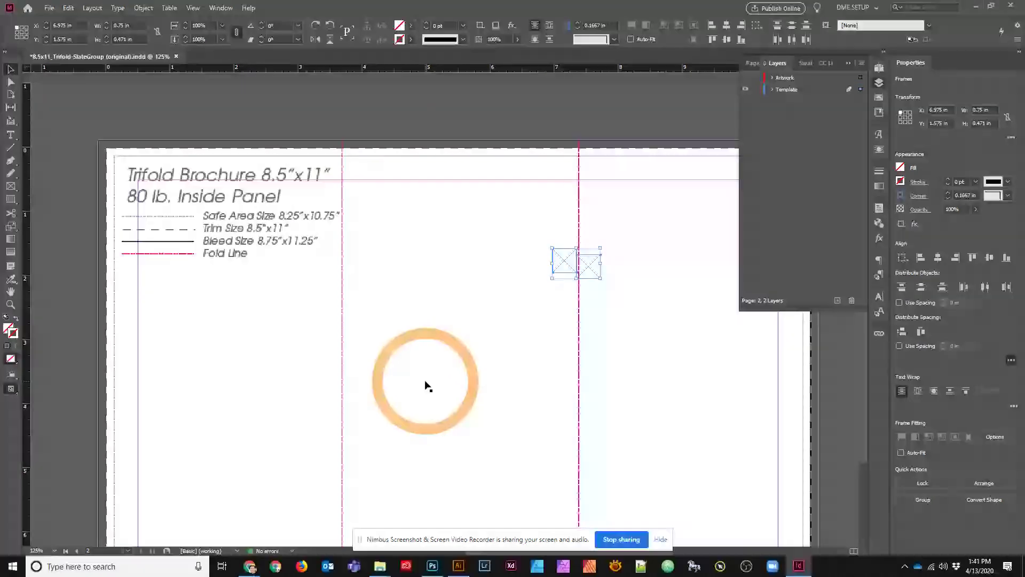
{"action": "scroll", "coordinate": [432, 380], "scroll_direction": "up", "scroll_amount": 3}
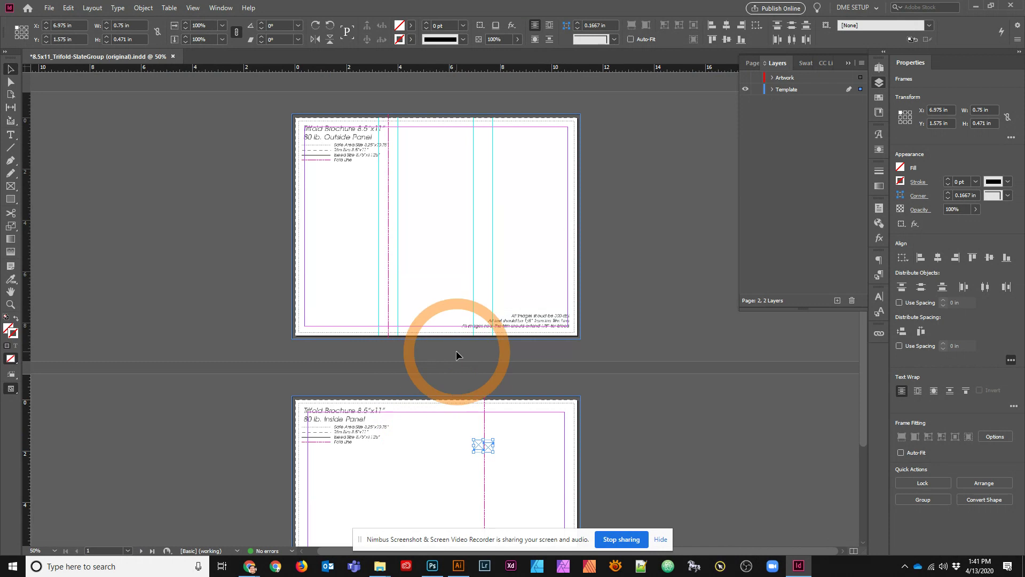
- Start a Save As with the file type set to InDesign 2020 template (.indt)
{"action": "left_click", "coordinate": [485, 298]}
{"action": "key", "text": "ctrl+equal"}
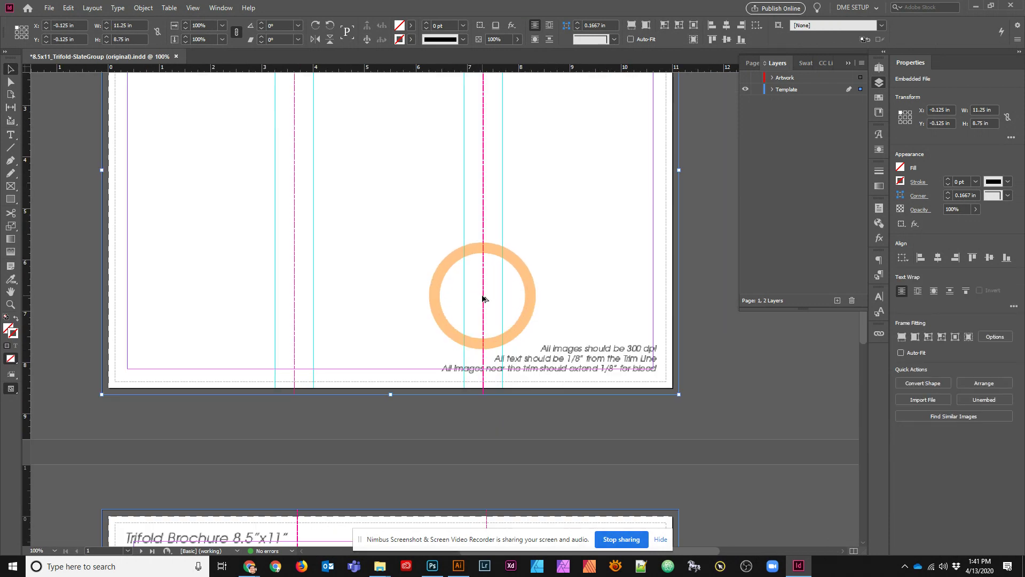
{"action": "key", "text": "ctrl+minus"}
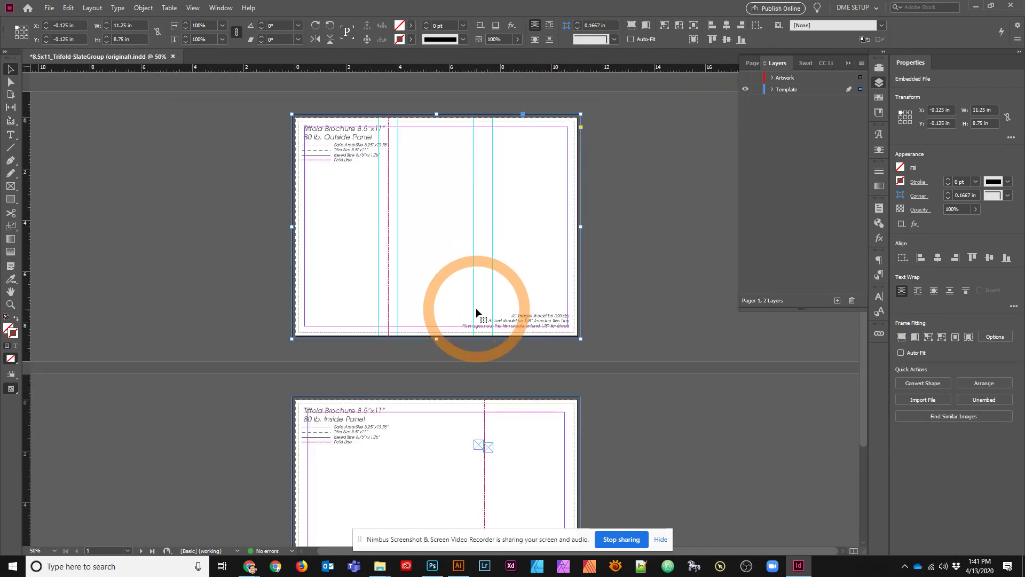
{"action": "left_click", "coordinate": [120, 209]}
{"action": "left_click", "coordinate": [48, 8]}
{"action": "left_click", "coordinate": [75, 94]}
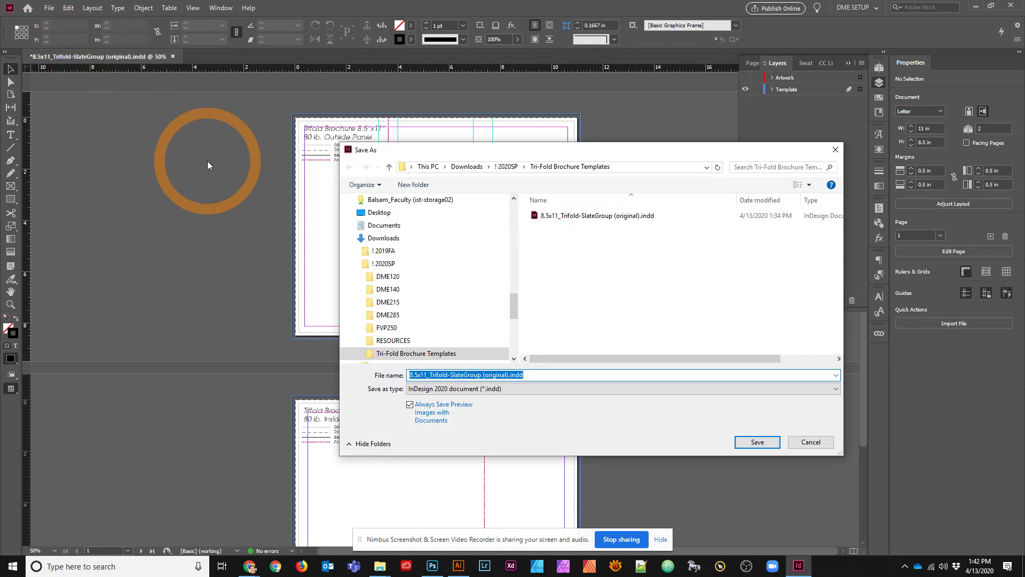
{"action": "left_click", "coordinate": [482, 389]}
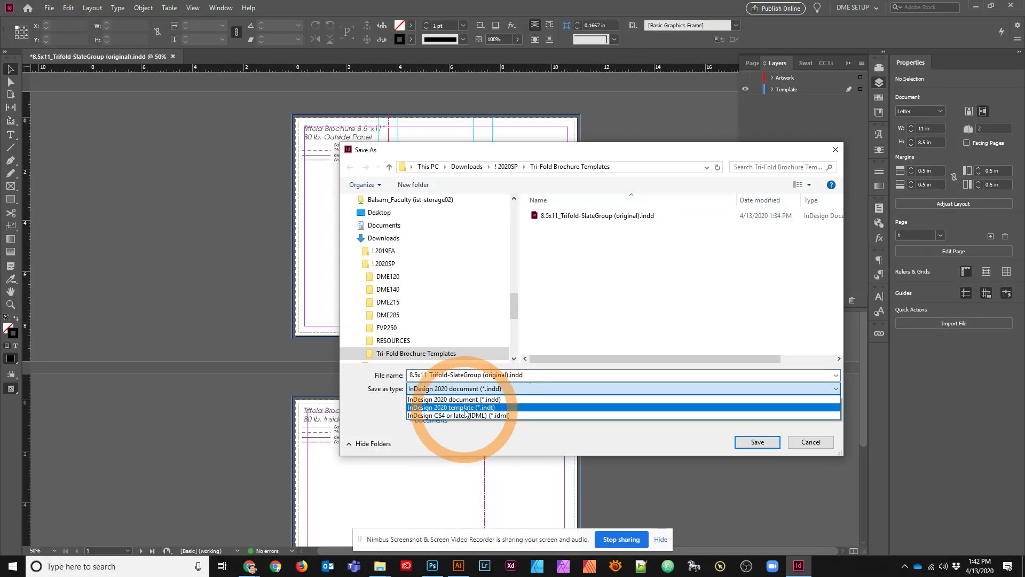
{"action": "left_click", "coordinate": [465, 409]}
{"action": "left_click", "coordinate": [465, 388]}
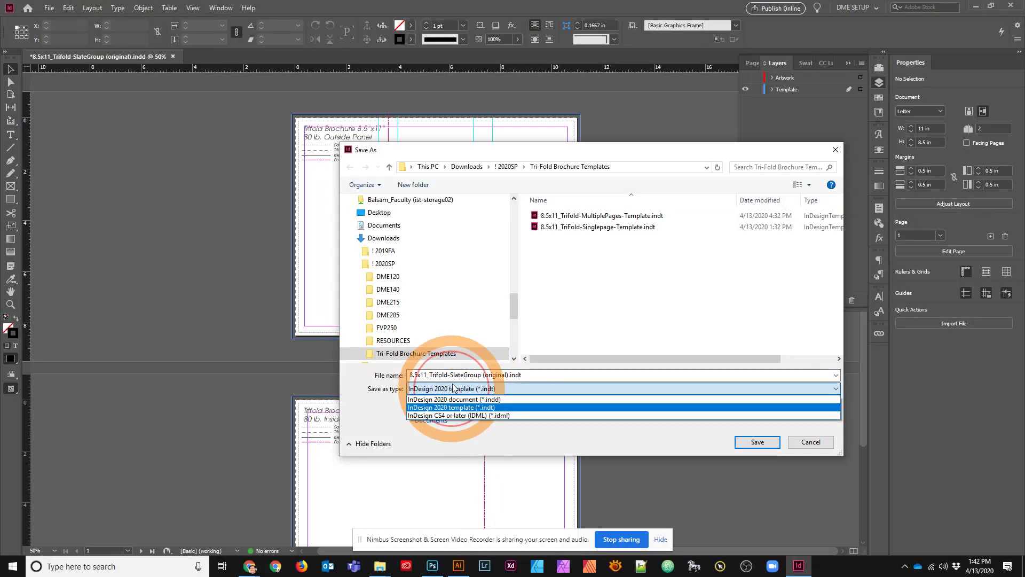
{"action": "left_click", "coordinate": [488, 416]}
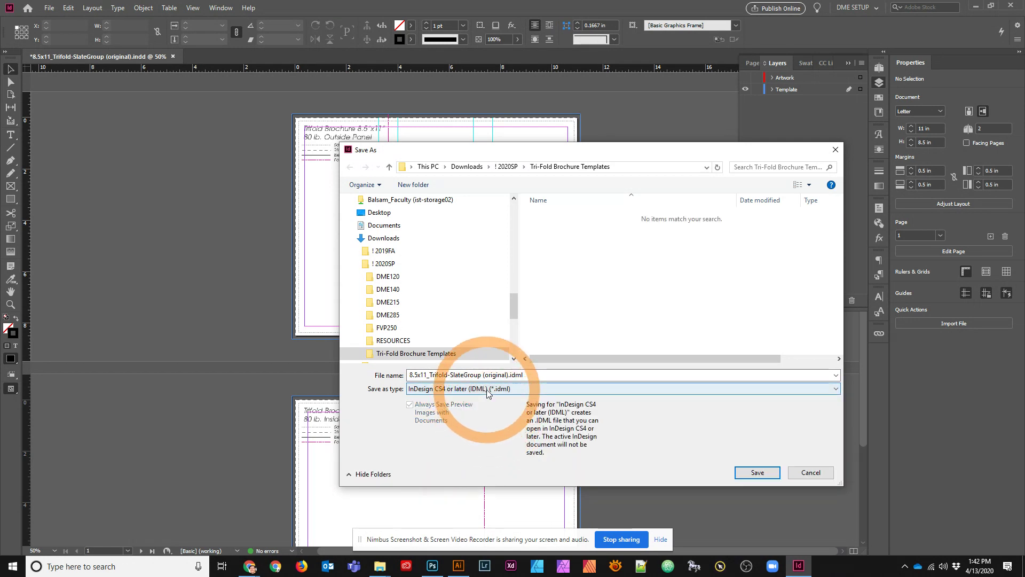
{"action": "left_click", "coordinate": [488, 389]}
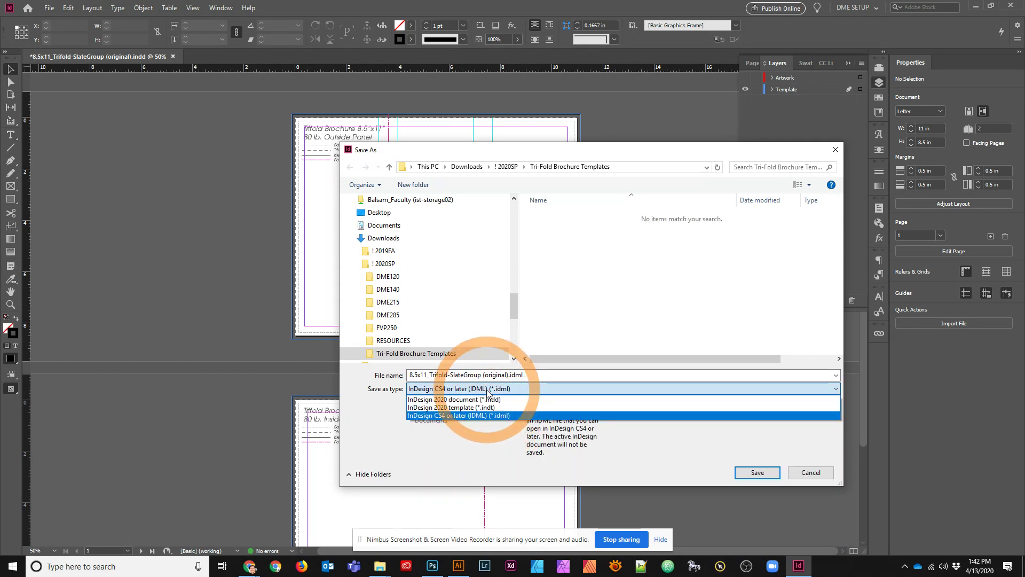
{"action": "left_click", "coordinate": [441, 407]}
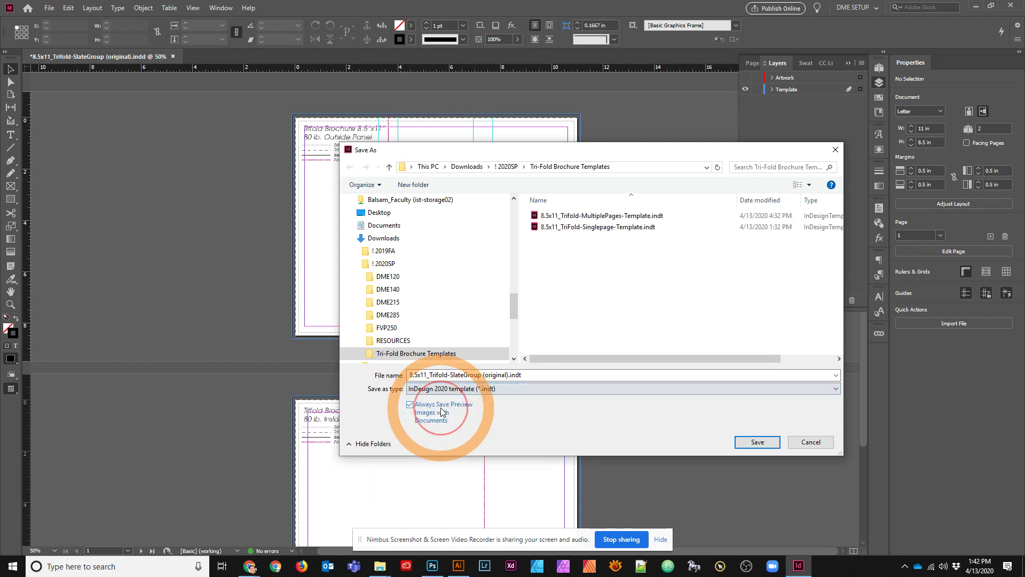
- Name the template 8.5x11_Trifold-SlateGroup (edited).indt, save it, and close the document
{"action": "left_click", "coordinate": [494, 375]}
{"action": "left_click", "coordinate": [506, 375]}
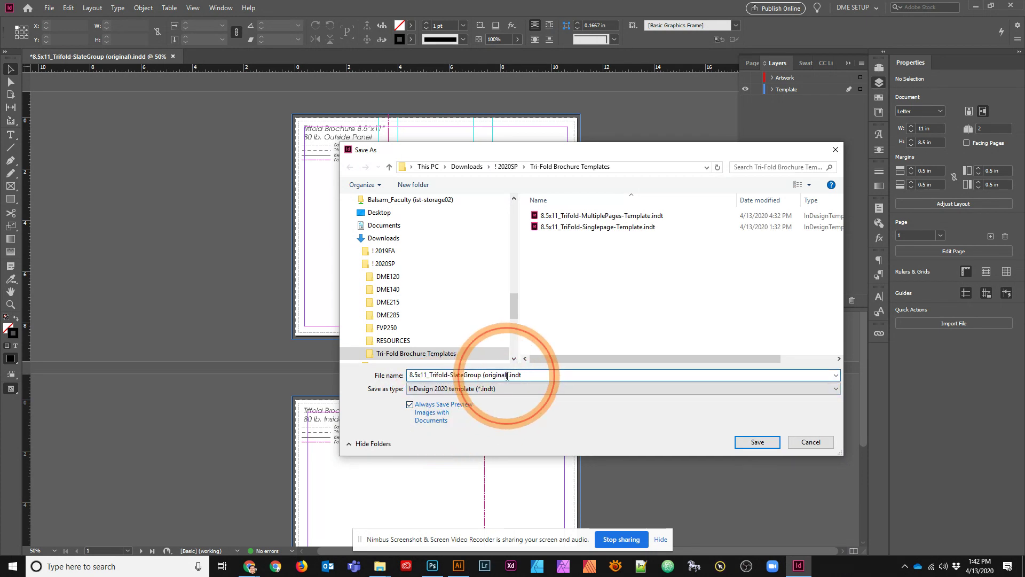
{"action": "left_click_drag", "start_coordinate": [507, 375], "coordinate": [490, 375]}
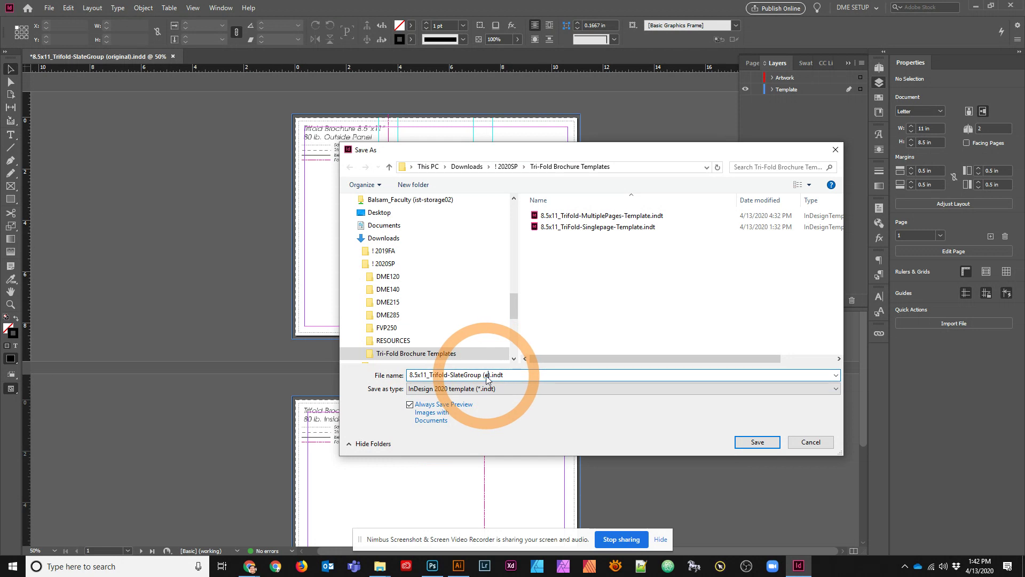
{"action": "key", "text": "Return"}
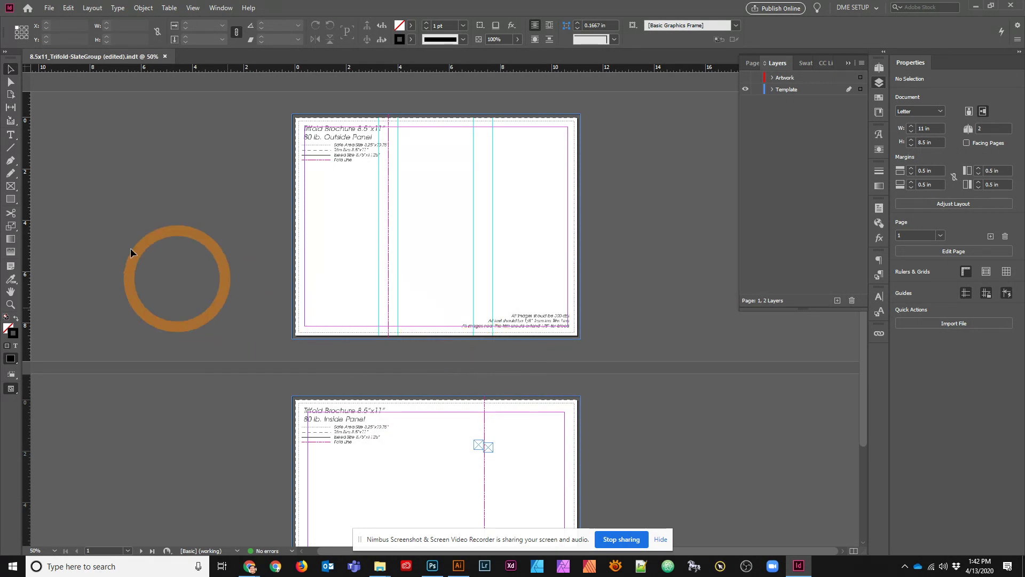
{"action": "left_click", "coordinate": [165, 56]}
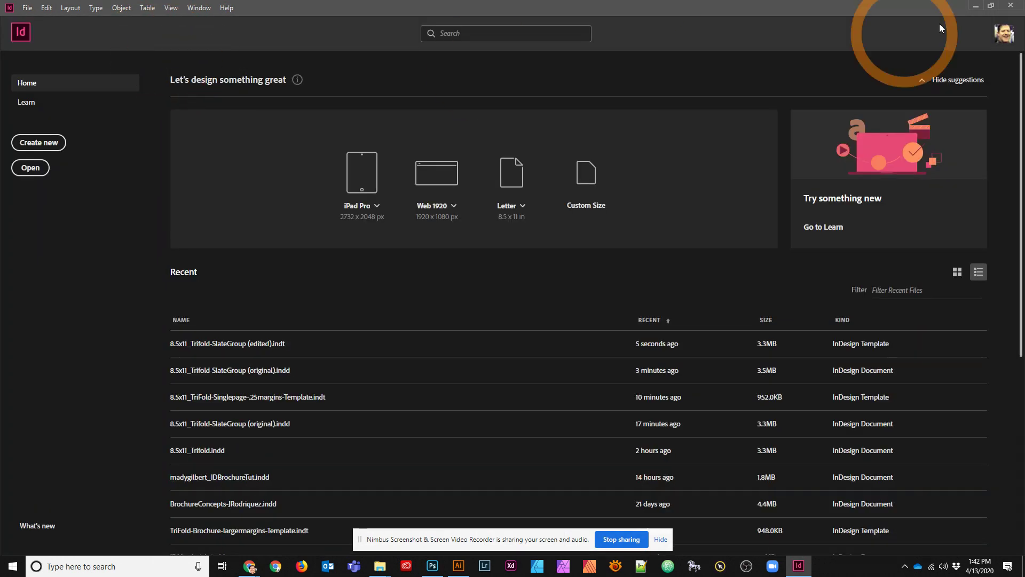
- Check the (edited).indt file's properties in File Explorer, then open it in InDesign as Untitled-4
{"action": "left_click", "coordinate": [975, 6]}
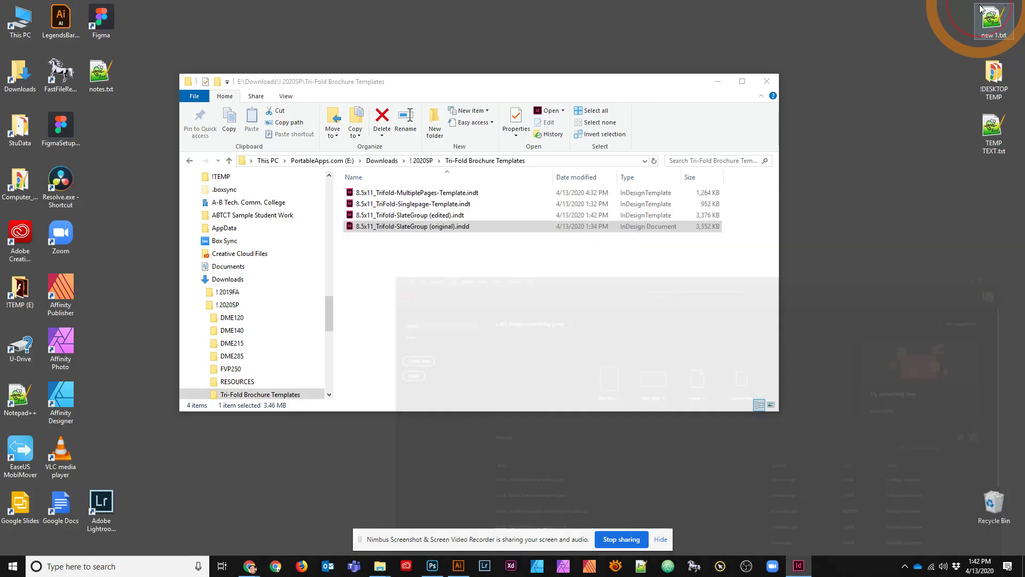
{"action": "left_click", "coordinate": [446, 218]}
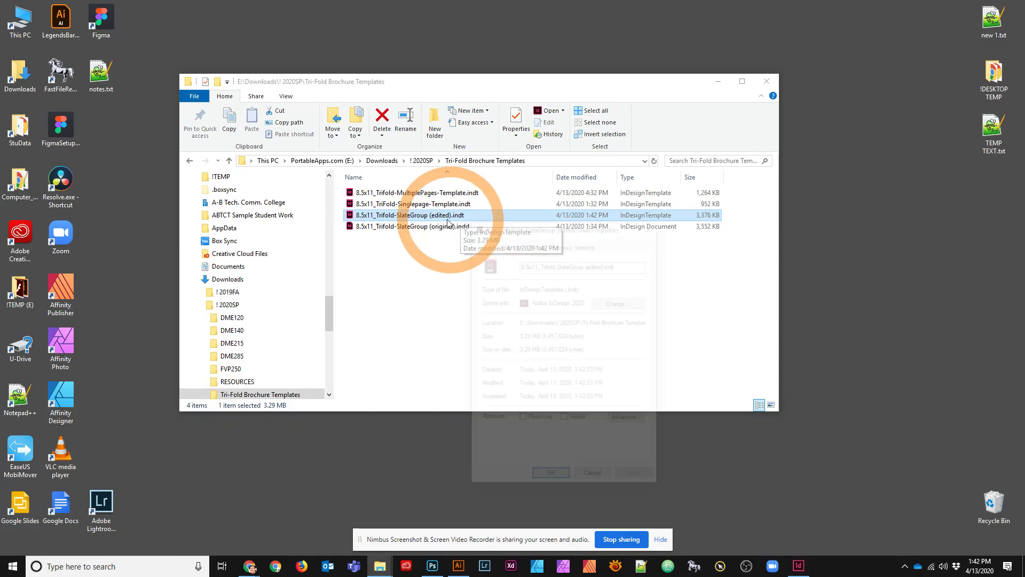
{"action": "key", "text": "alt+Return"}
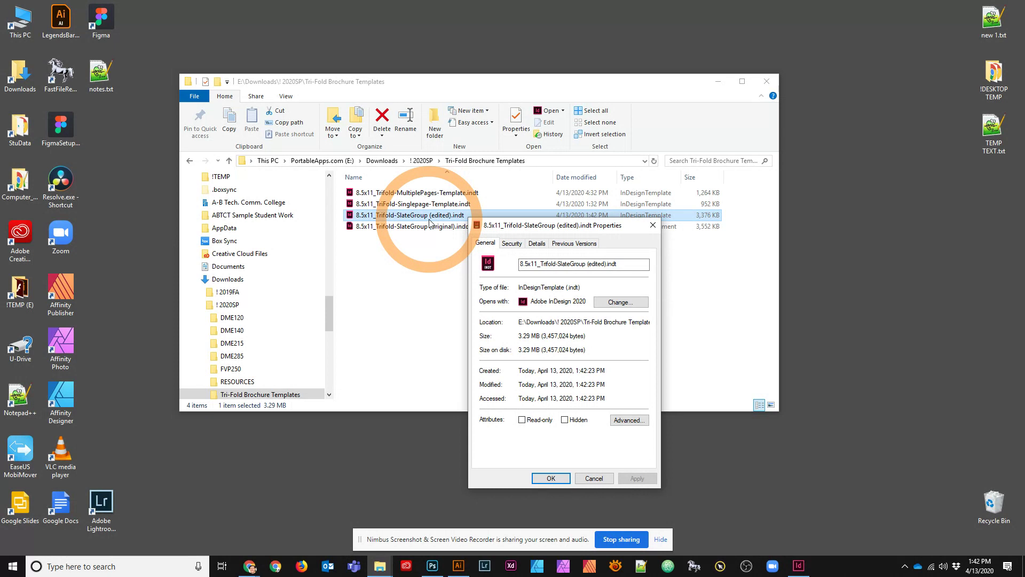
{"action": "left_click", "coordinate": [652, 225]}
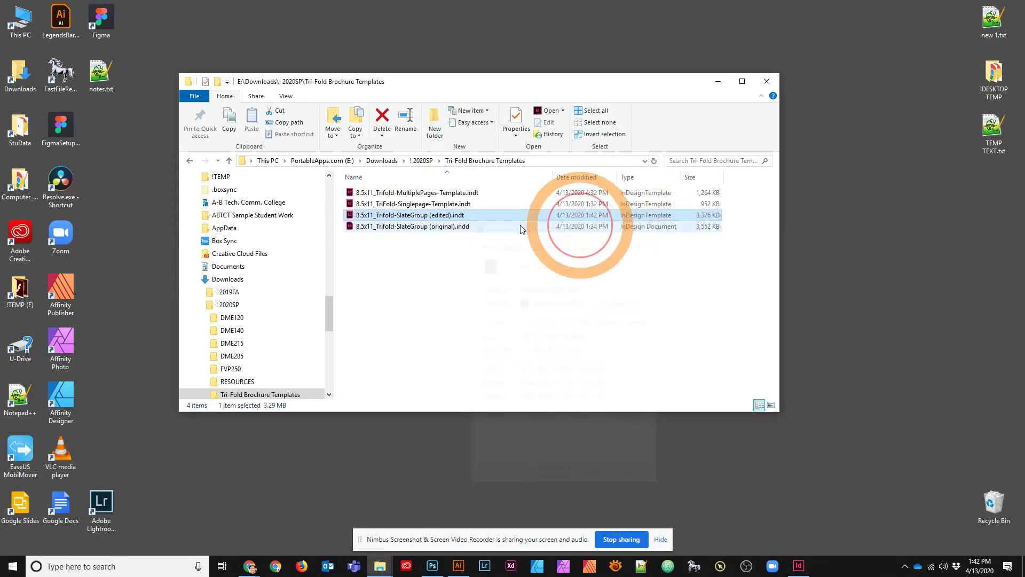
{"action": "double_click", "coordinate": [372, 216]}
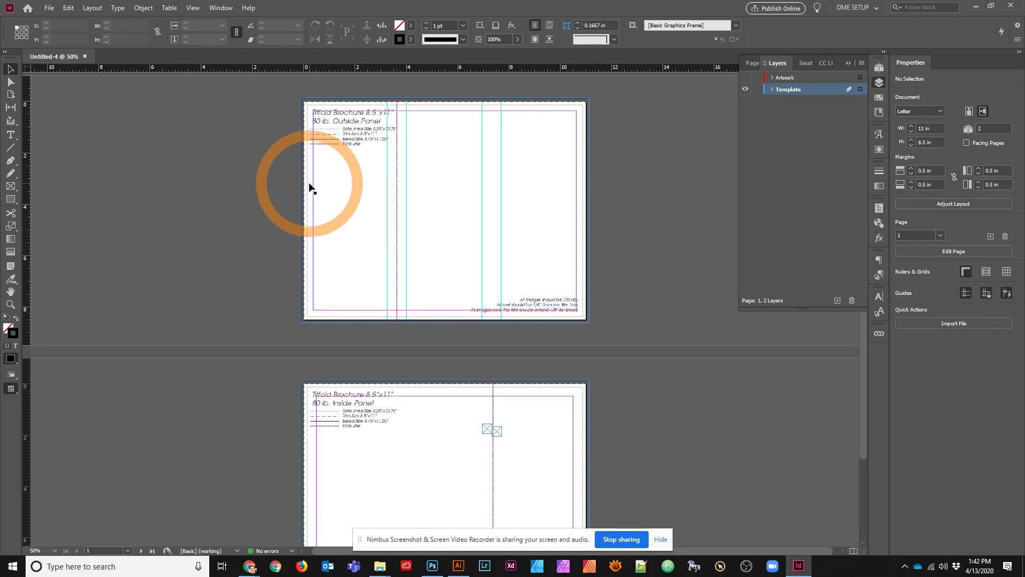
- Make the Template layer non-printing and lock it
{"action": "left_click", "coordinate": [758, 89]}
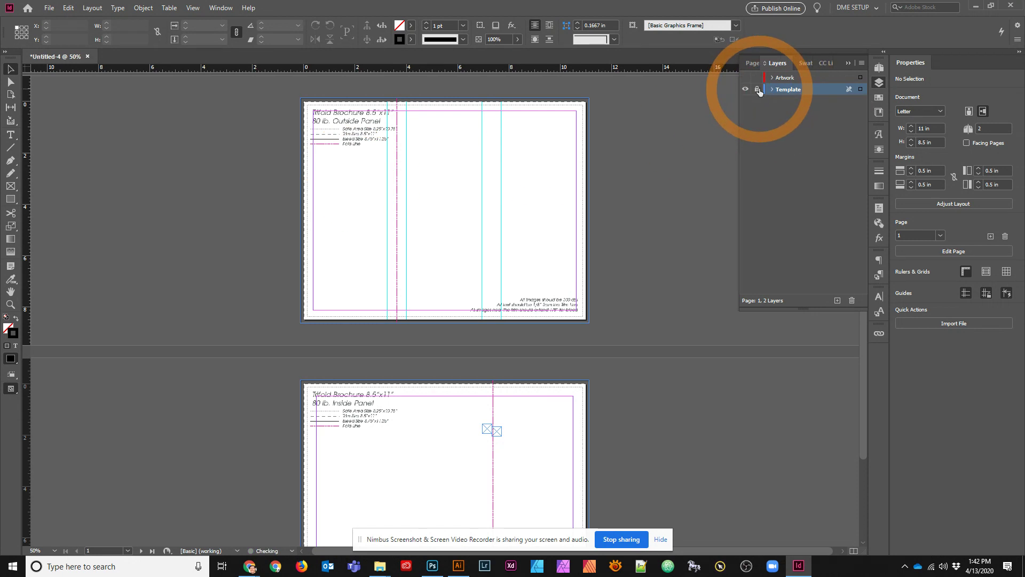
{"action": "left_click", "coordinate": [784, 95]}
{"action": "left_click", "coordinate": [784, 90]}
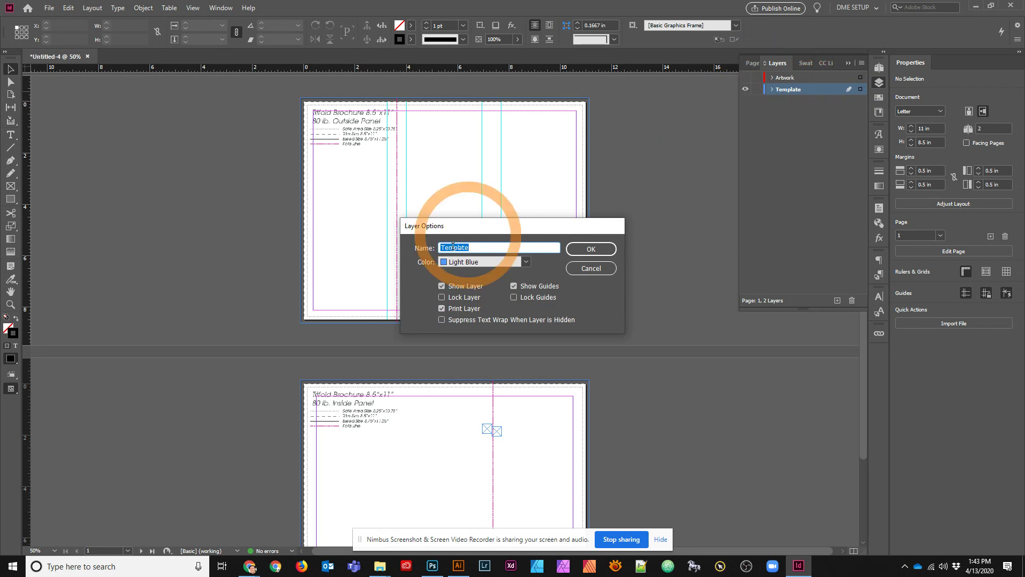
{"action": "left_click", "coordinate": [457, 309]}
{"action": "left_click", "coordinate": [591, 249]}
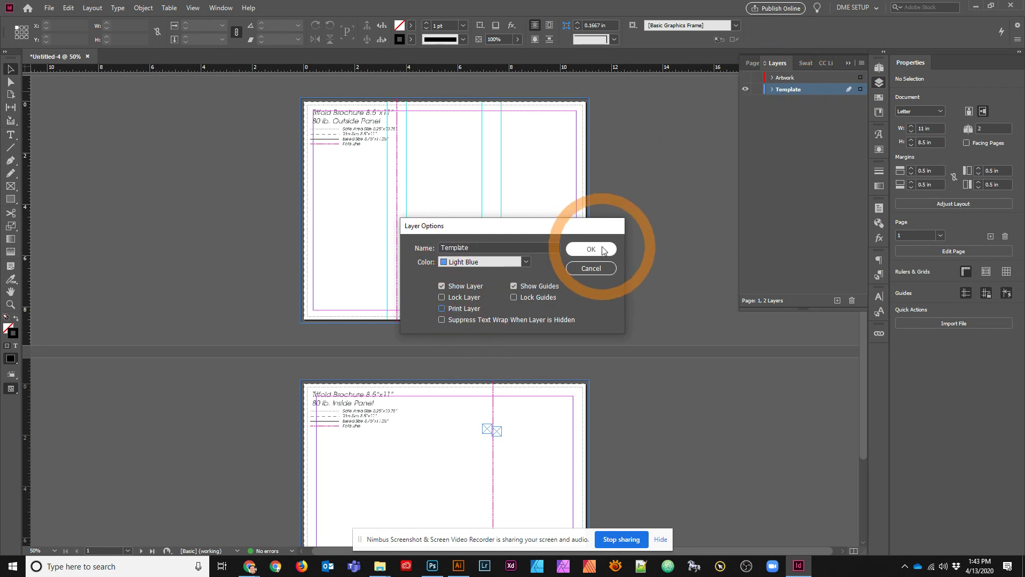
{"action": "left_click", "coordinate": [767, 99]}
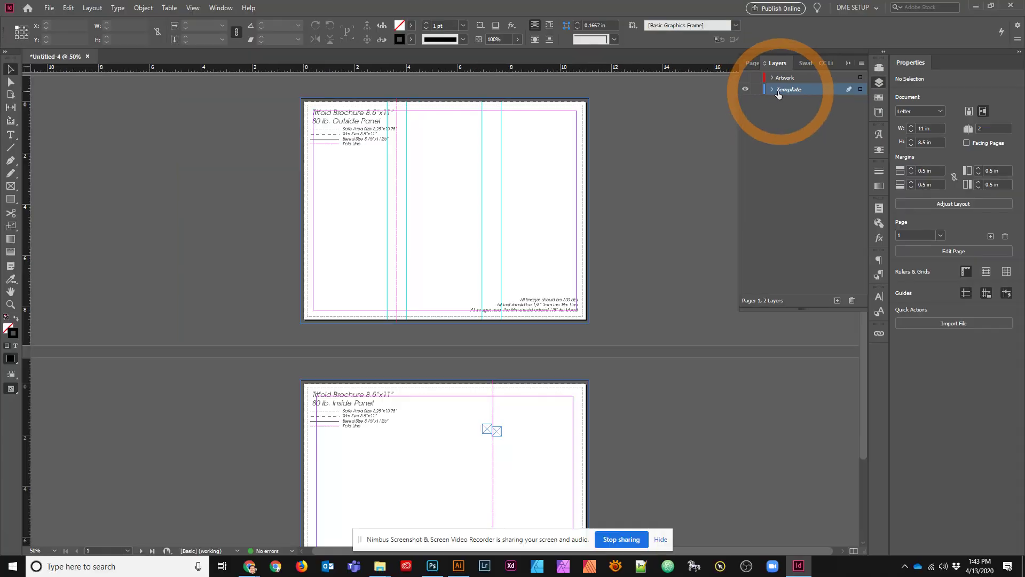
{"action": "left_click", "coordinate": [681, 83]}
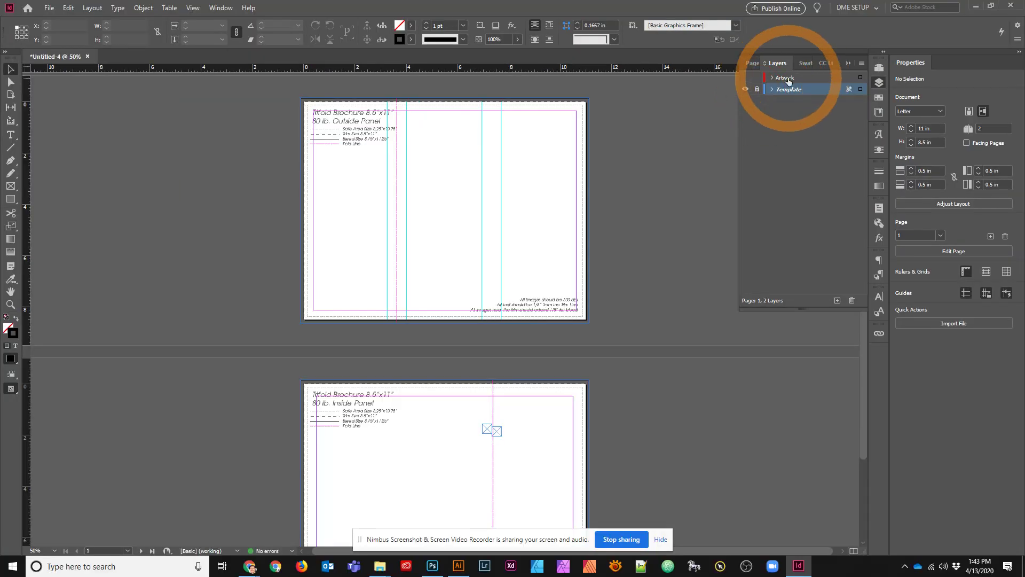
- Add a third layer, renaming Artwork to bg and Layer 3 to foreground
{"action": "left_click", "coordinate": [837, 300]}
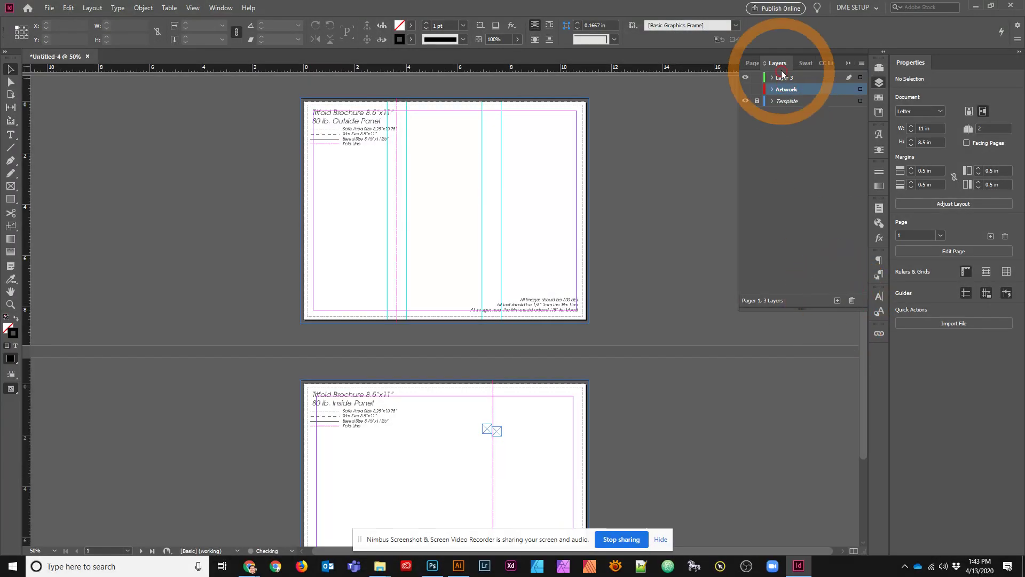
{"action": "double_click", "coordinate": [788, 90]}
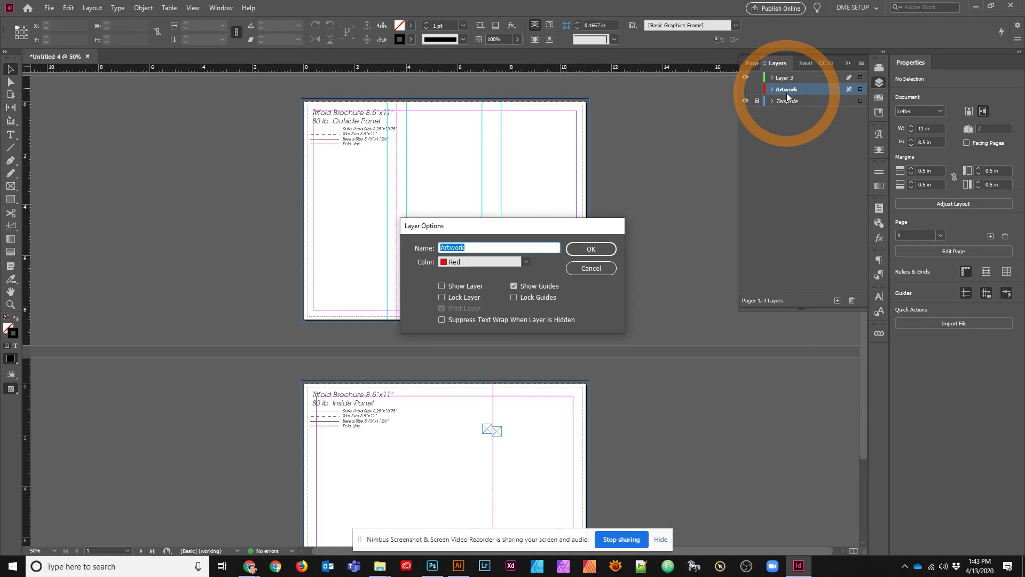
{"action": "key", "text": "Return"}
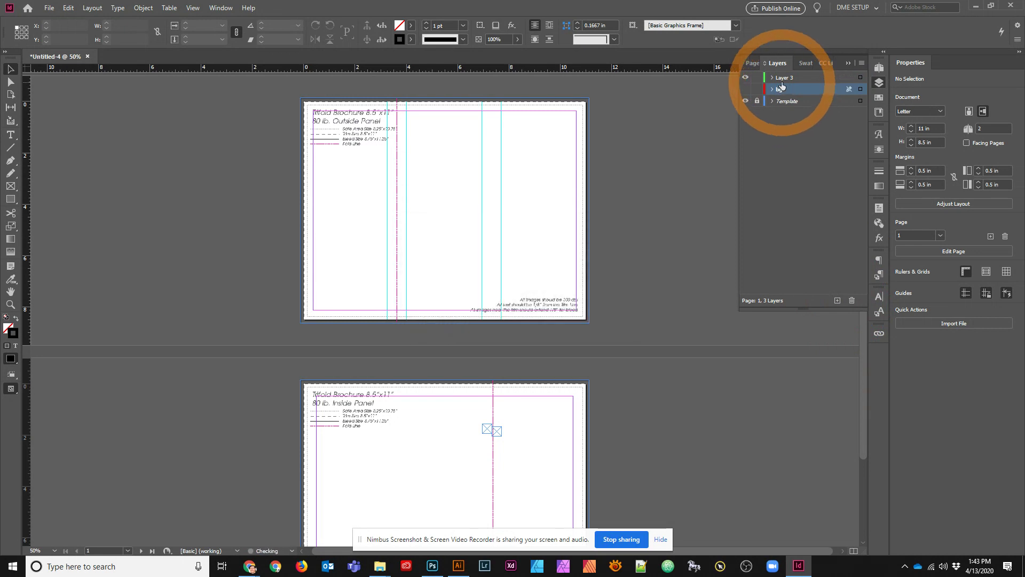
{"action": "double_click", "coordinate": [784, 78]}
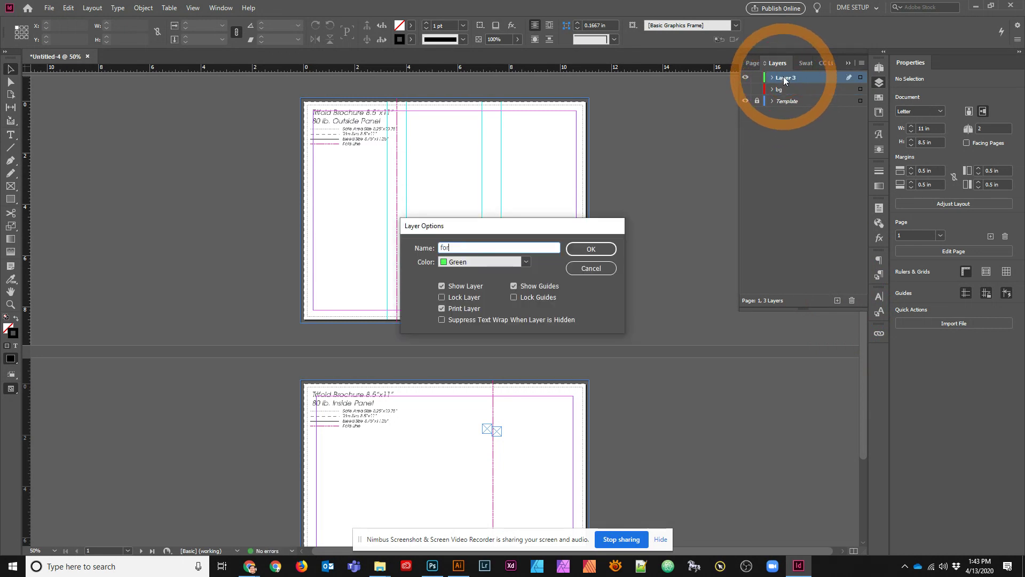
{"action": "type", "text": "foreground"}
{"action": "key", "text": "Return"}
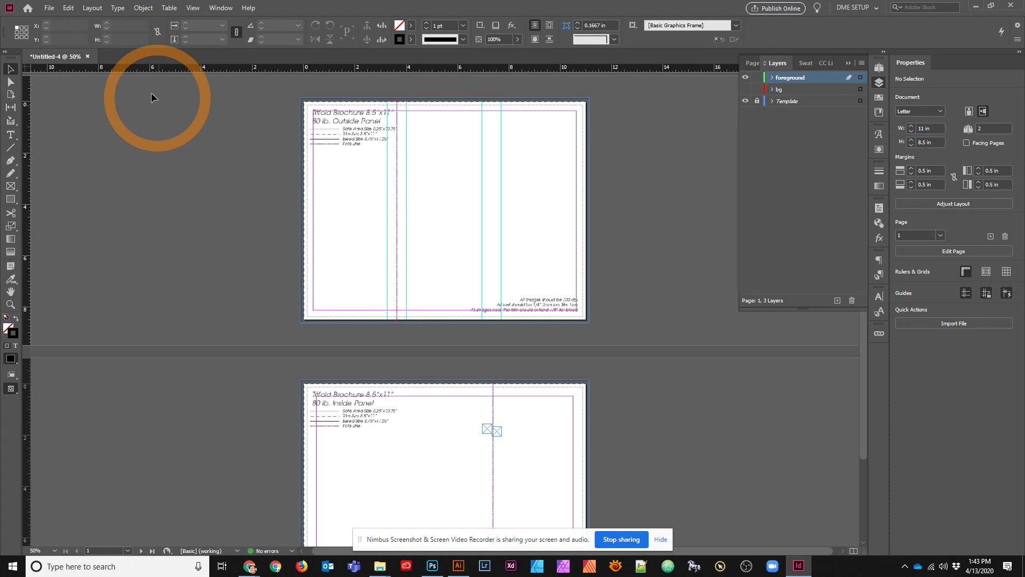
- Close Untitled-4 without saving and open 8.5x11_TriFold-SinglePage-Template.indt from File Explorer
{"action": "left_click", "coordinate": [87, 55]}
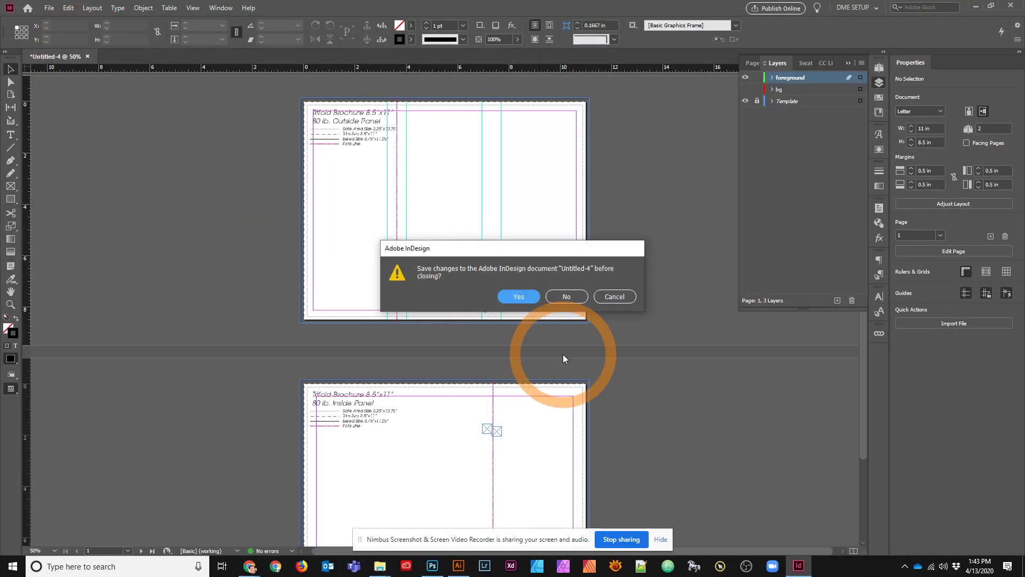
{"action": "left_click", "coordinate": [566, 297]}
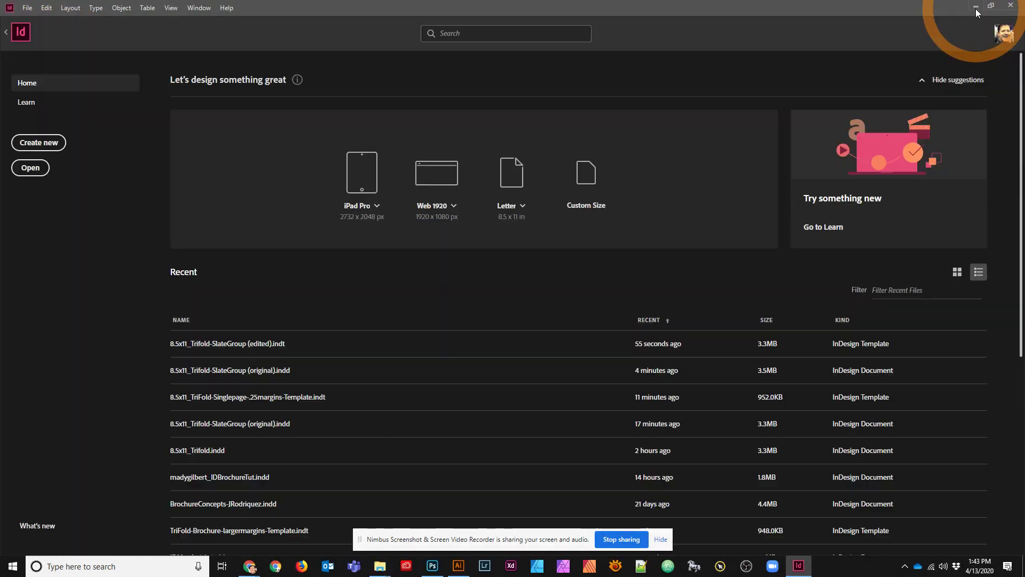
{"action": "left_click", "coordinate": [976, 7]}
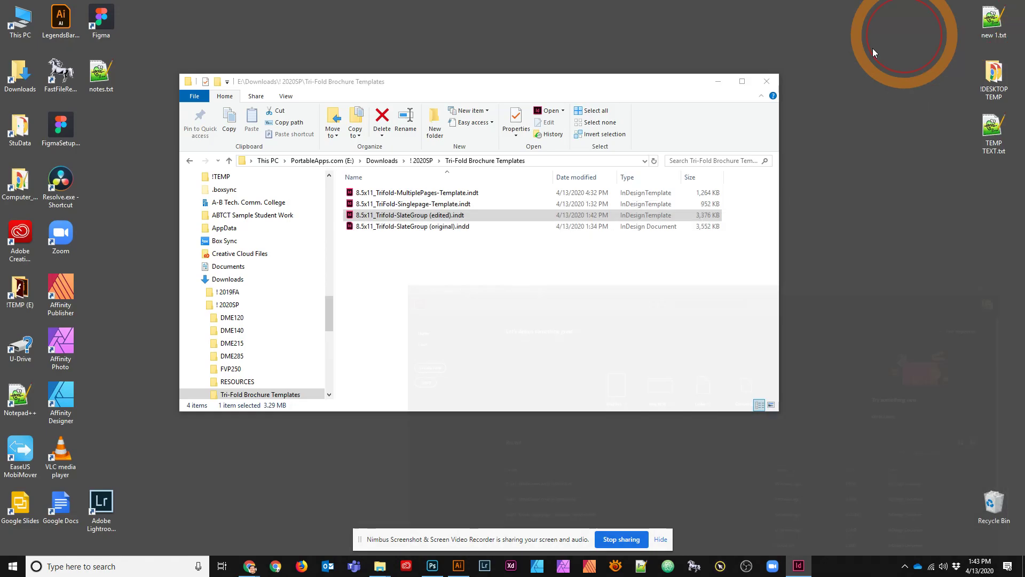
{"action": "left_click", "coordinate": [413, 206]}
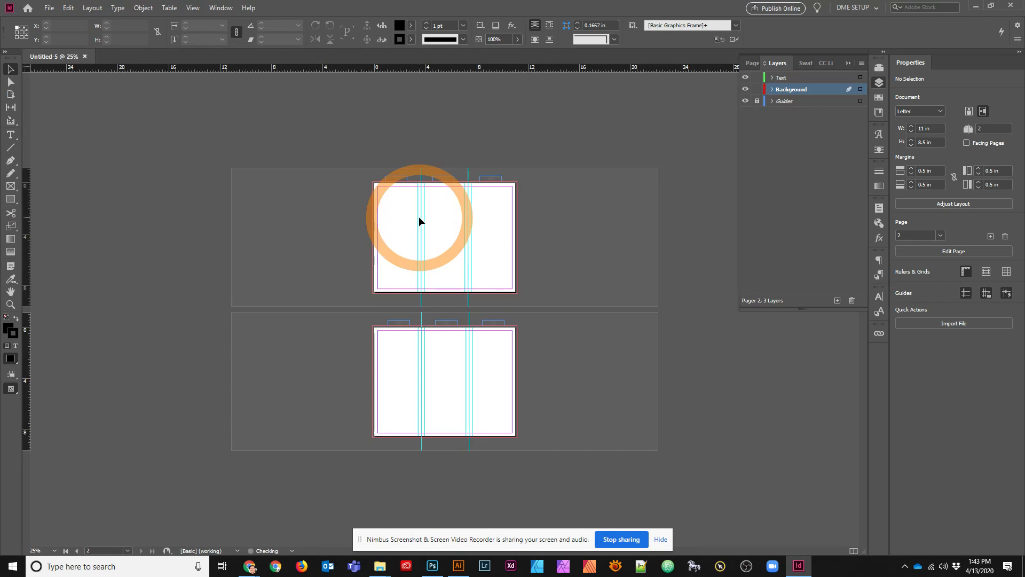
- Zoom to 125% on page 1 and draw a small rectangle frame at its top edge
{"action": "key", "text": "ctrl+="}
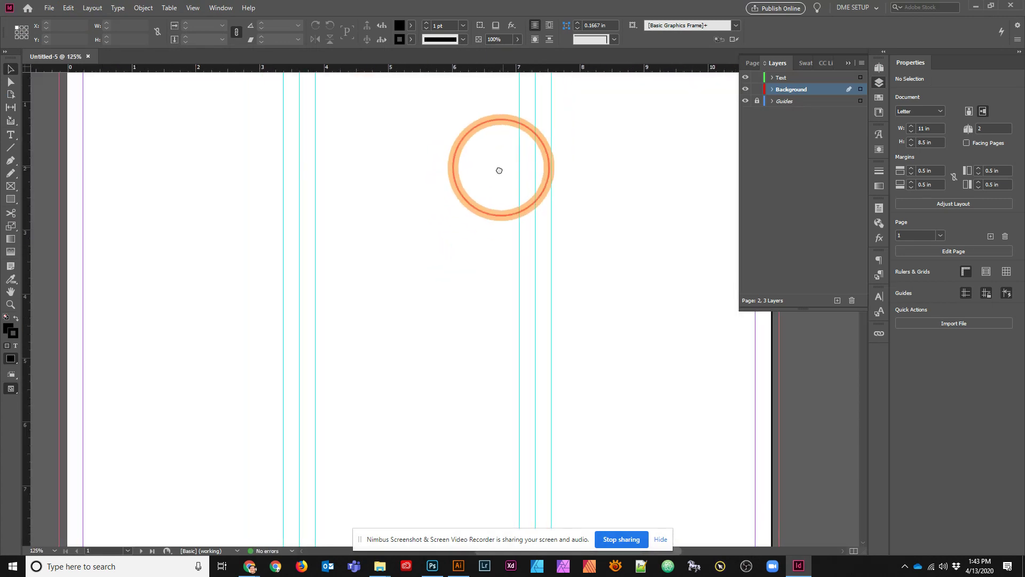
{"action": "scroll", "coordinate": [481, 189], "scroll_direction": "up", "scroll_amount": 3}
{"action": "left_click", "coordinate": [160, 143]}
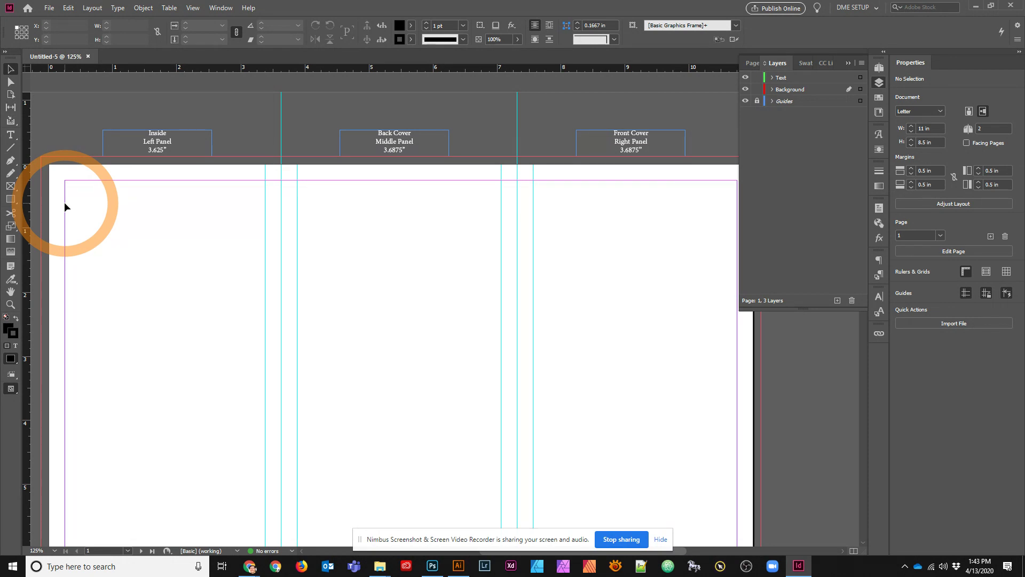
{"action": "left_click_drag", "start_coordinate": [569, 260], "coordinate": [425, 247]}
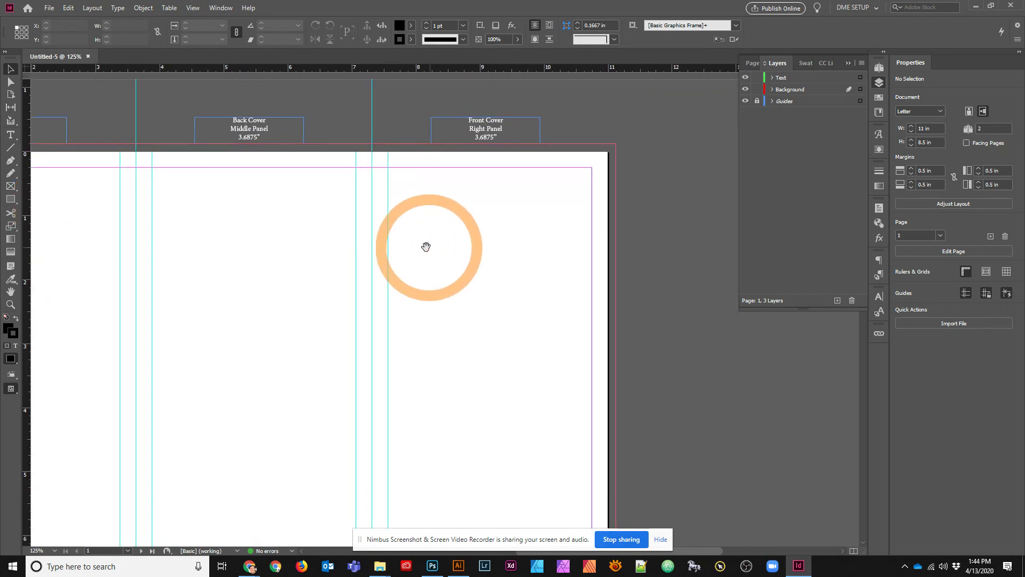
{"action": "left_click", "coordinate": [11, 187]}
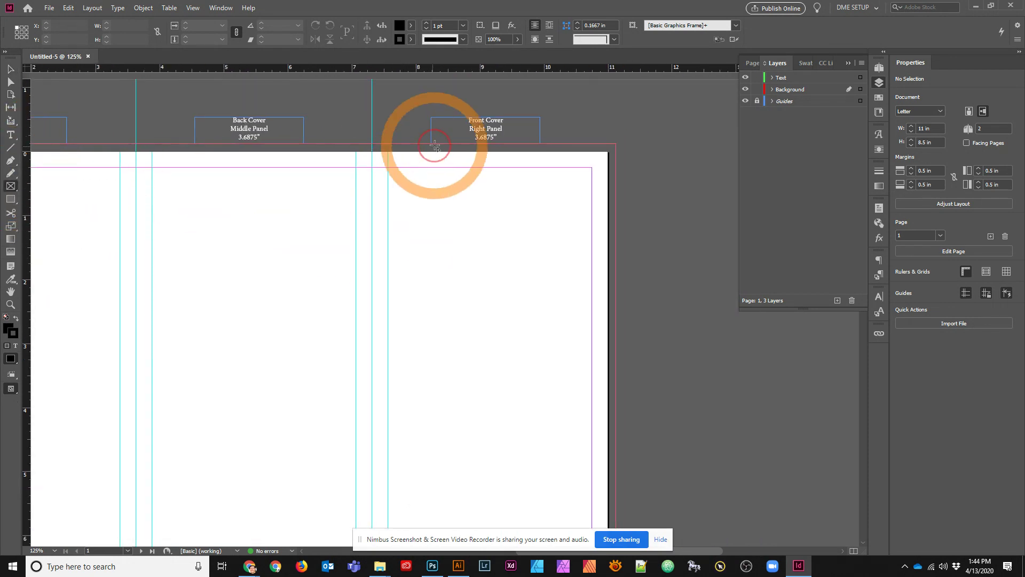
{"action": "left_click_drag", "start_coordinate": [372, 153], "coordinate": [393, 170]}
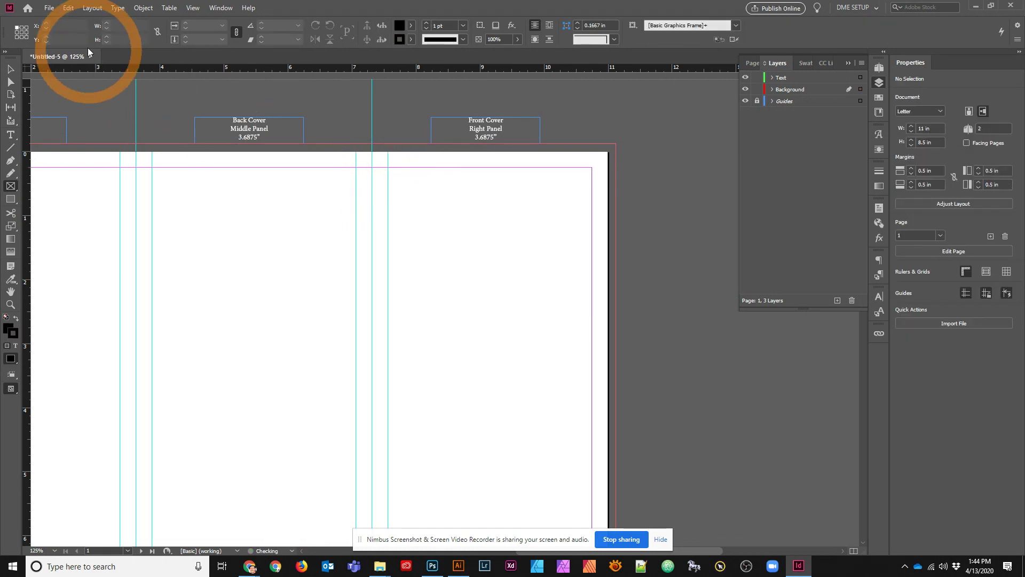
- Unlock the Guides layer and make it the working layer
{"action": "left_click", "coordinate": [92, 8]}
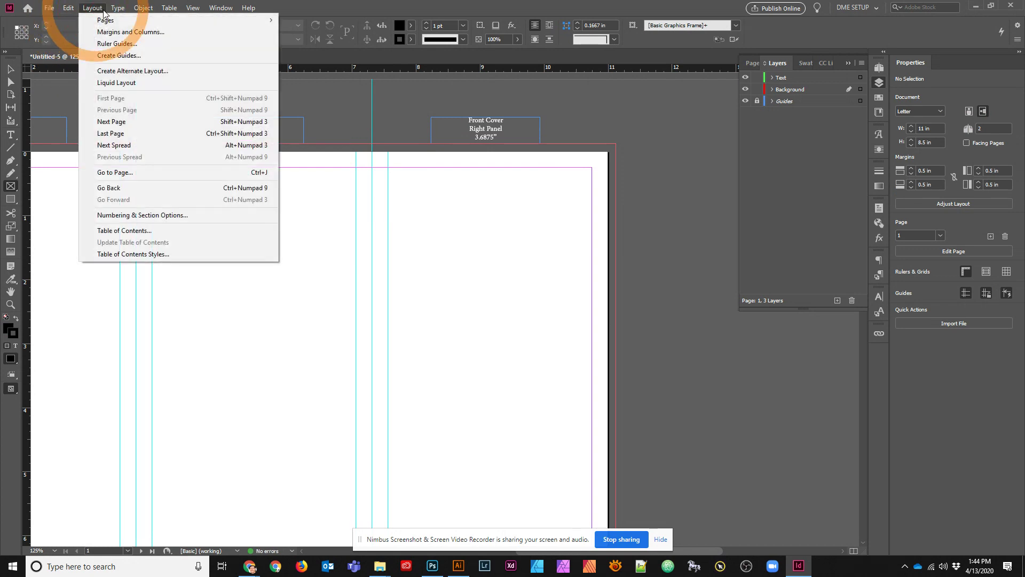
{"action": "left_click", "coordinate": [761, 102]}
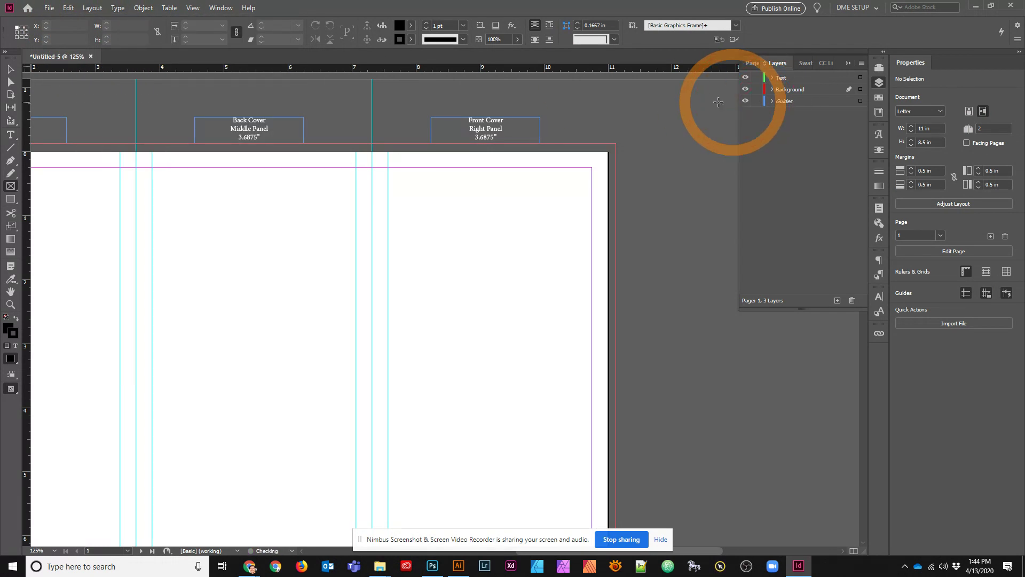
{"action": "left_click", "coordinate": [780, 102]}
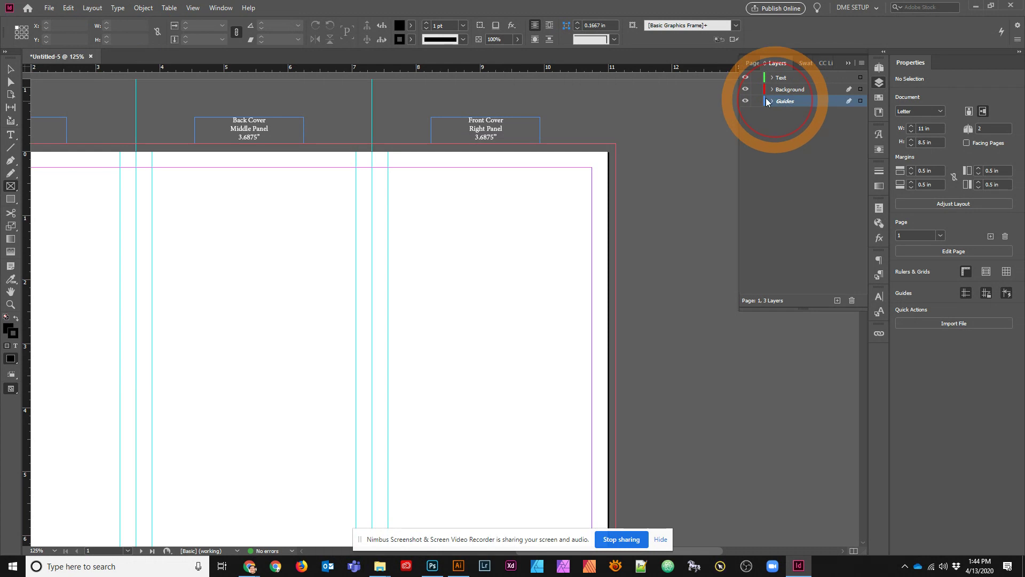
- Set the linked page margins to 0.375 in and move the fold-side vertical guide to 6.92 in
{"action": "left_click", "coordinate": [93, 8]}
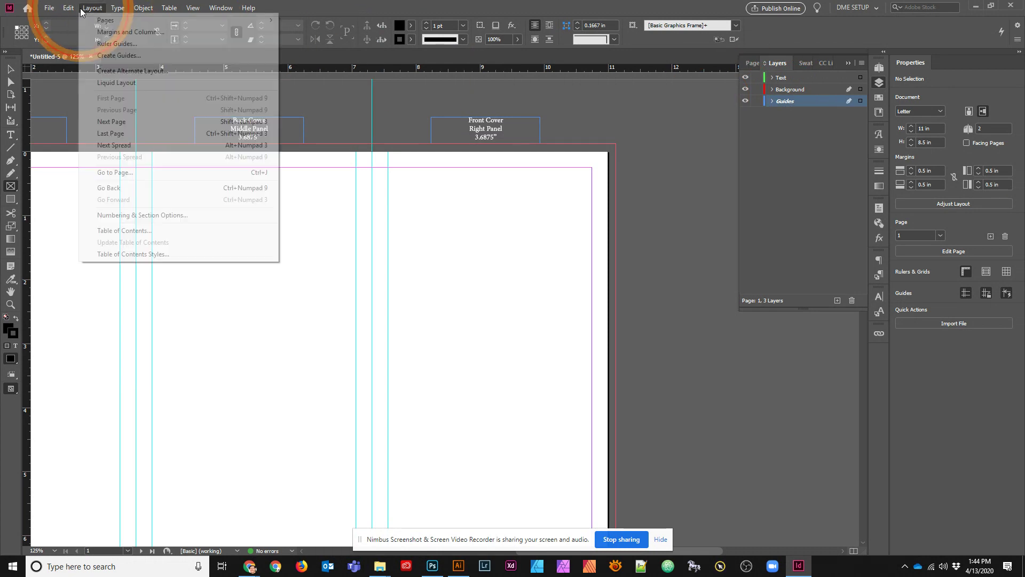
{"action": "left_click", "coordinate": [116, 35]}
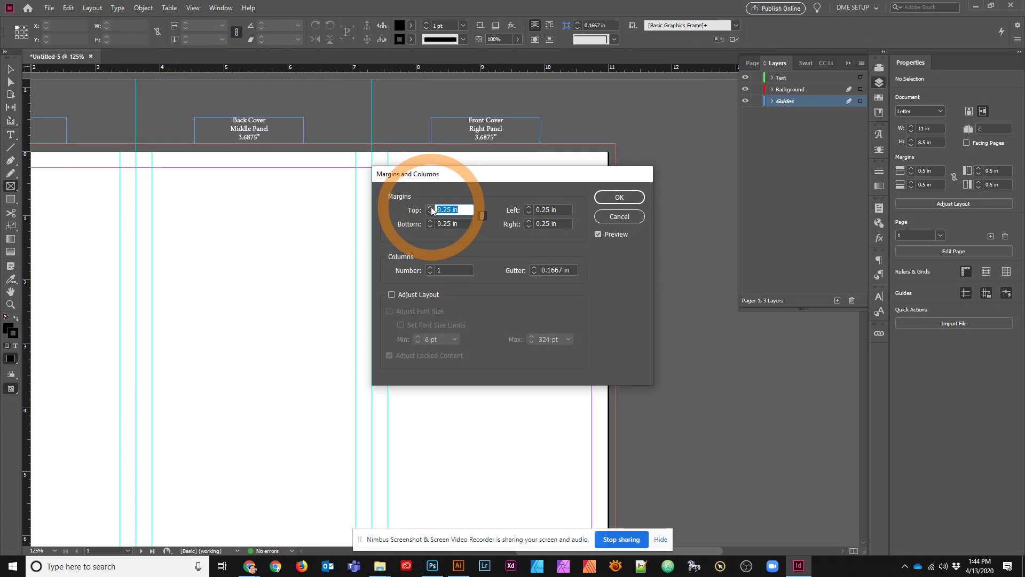
{"action": "left_click", "coordinate": [430, 207]}
{"action": "left_click", "coordinate": [429, 207]}
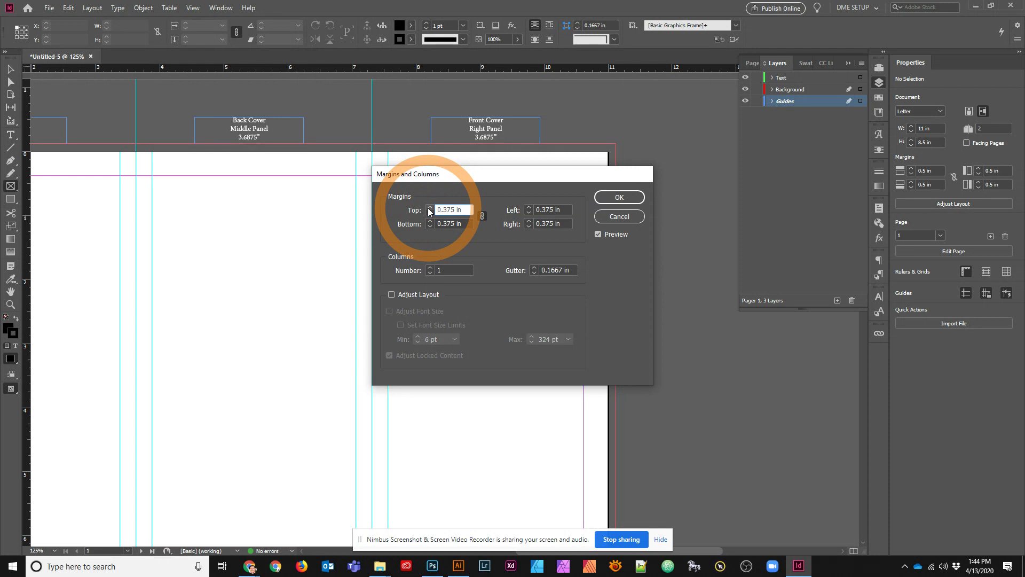
{"action": "left_click", "coordinate": [618, 197]}
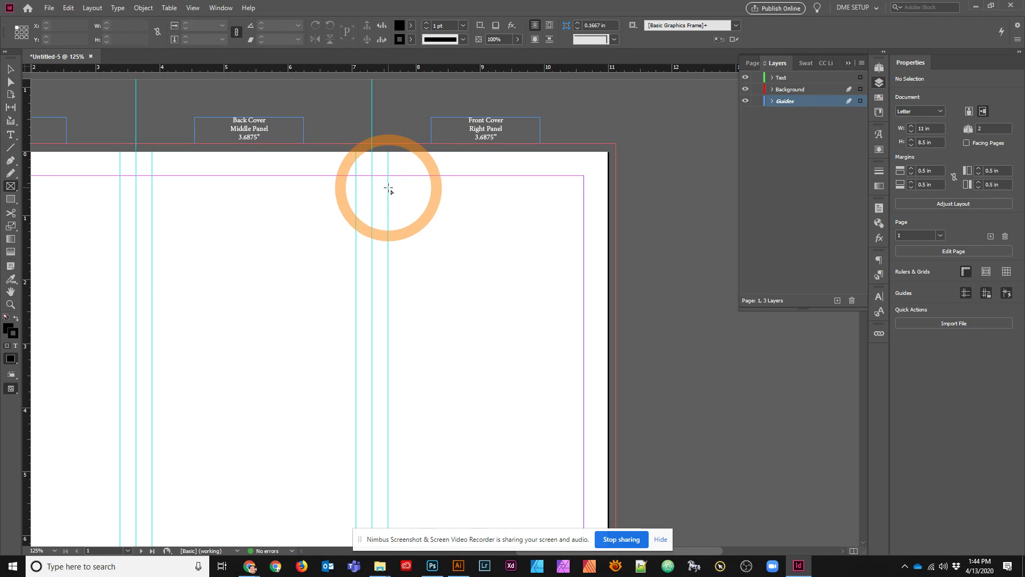
{"action": "left_click", "coordinate": [10, 69]}
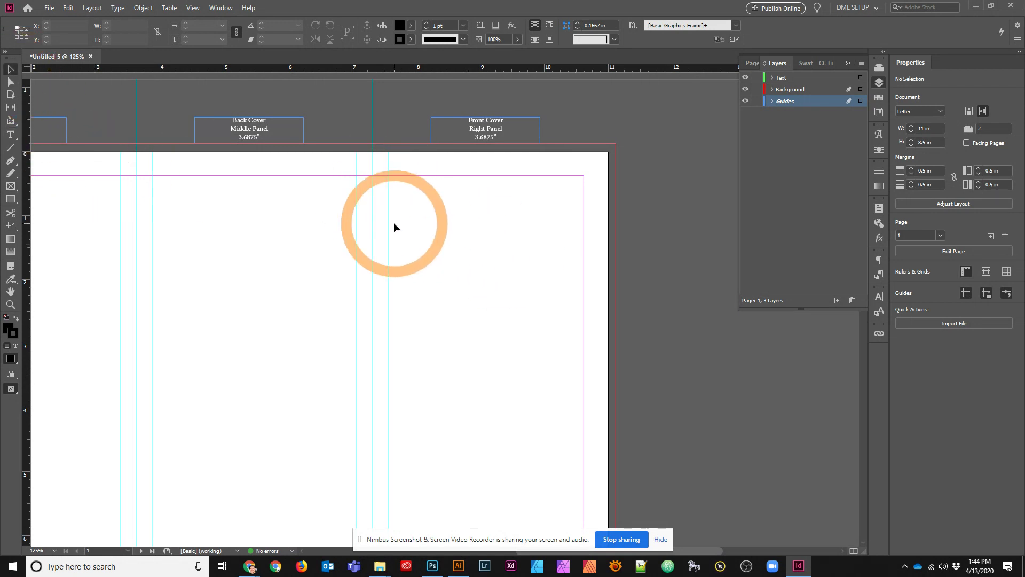
{"action": "left_click_drag", "start_coordinate": [388, 222], "coordinate": [347, 215]}
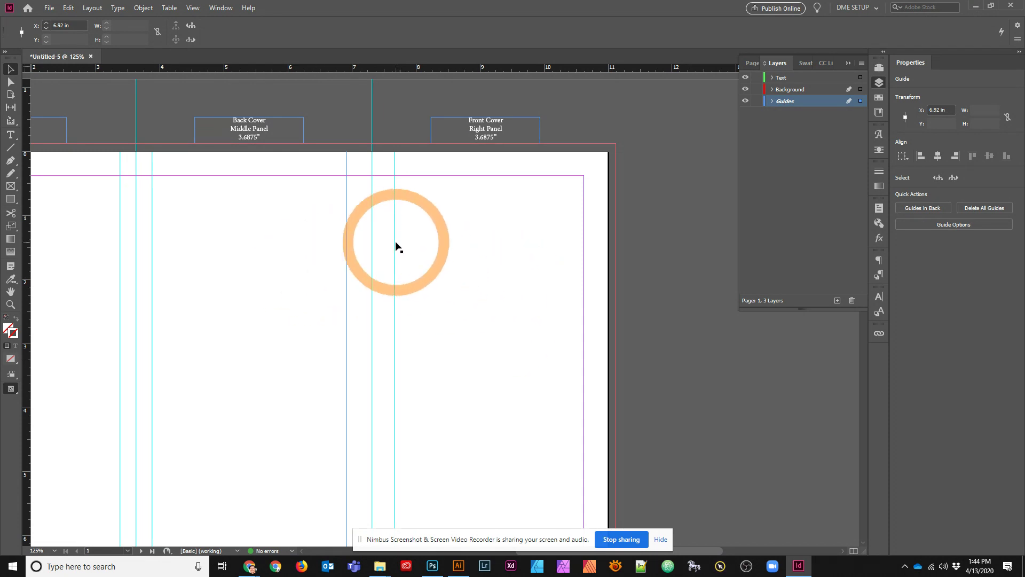
- Lock Guides and draw a black rectangle on the Background layer over the right panel into the bleed
{"action": "left_click", "coordinate": [10, 198]}
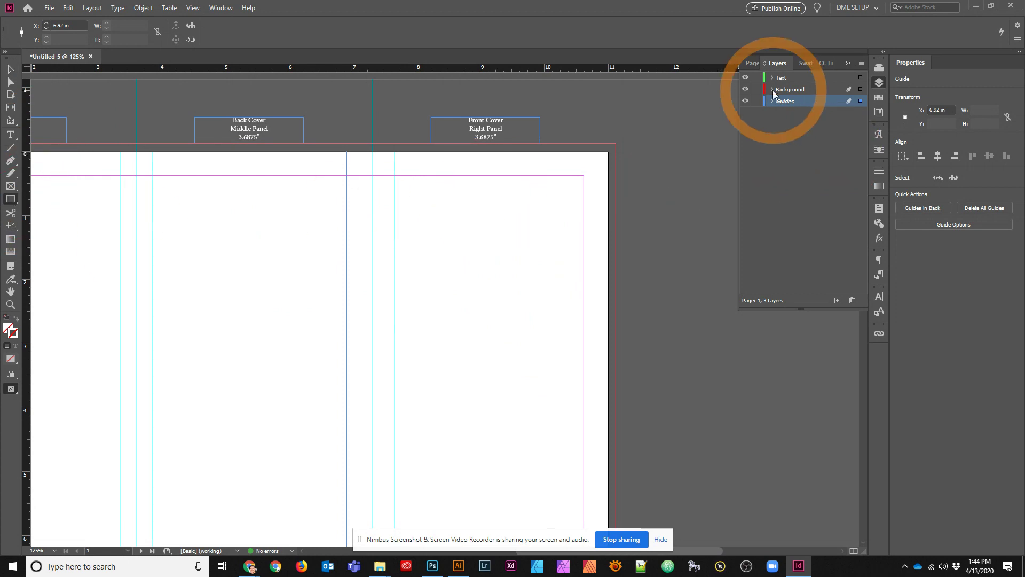
{"action": "left_click", "coordinate": [757, 101]}
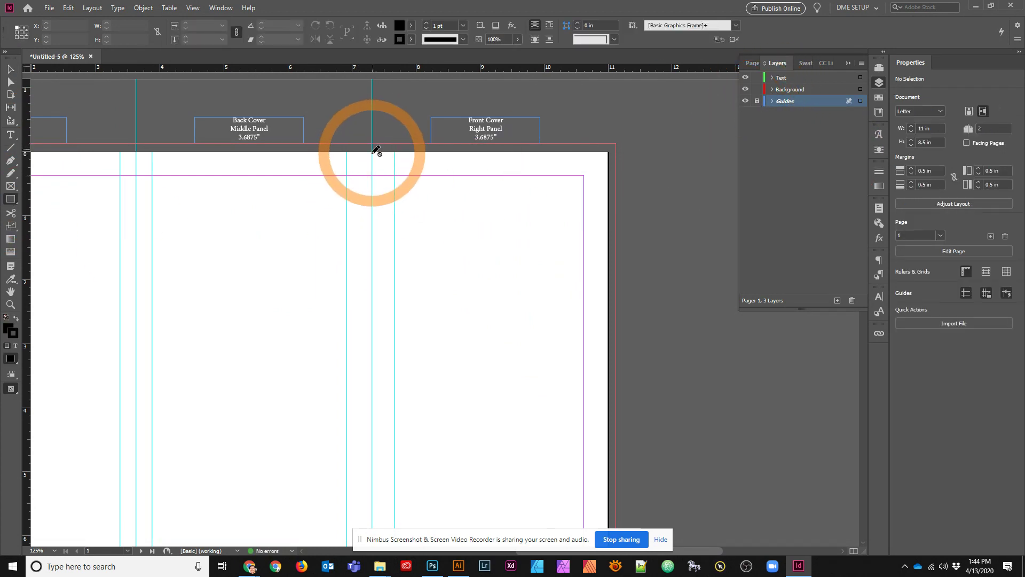
{"action": "left_click", "coordinate": [811, 89]}
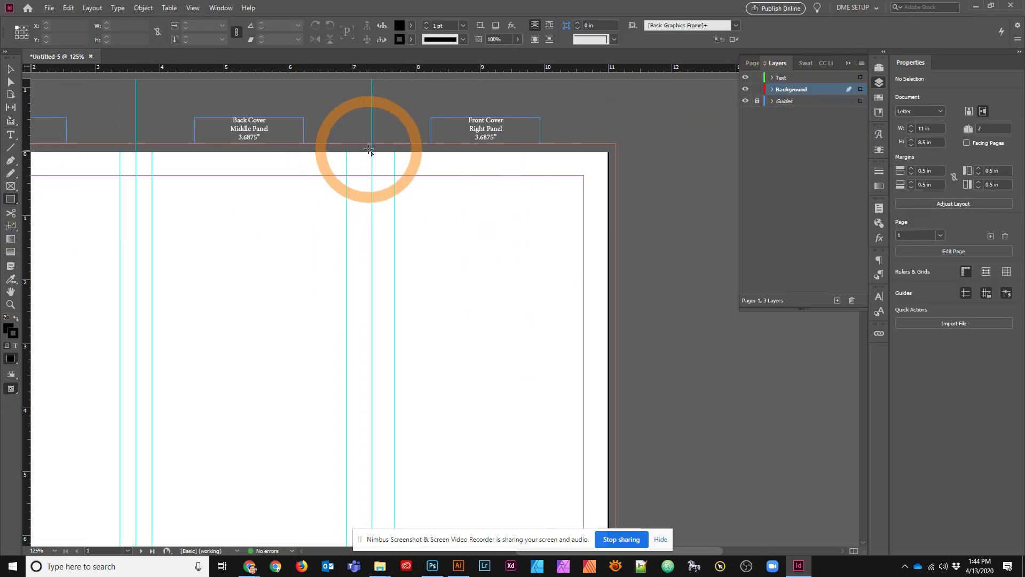
{"action": "left_click_drag", "start_coordinate": [372, 144], "coordinate": [615, 341]}
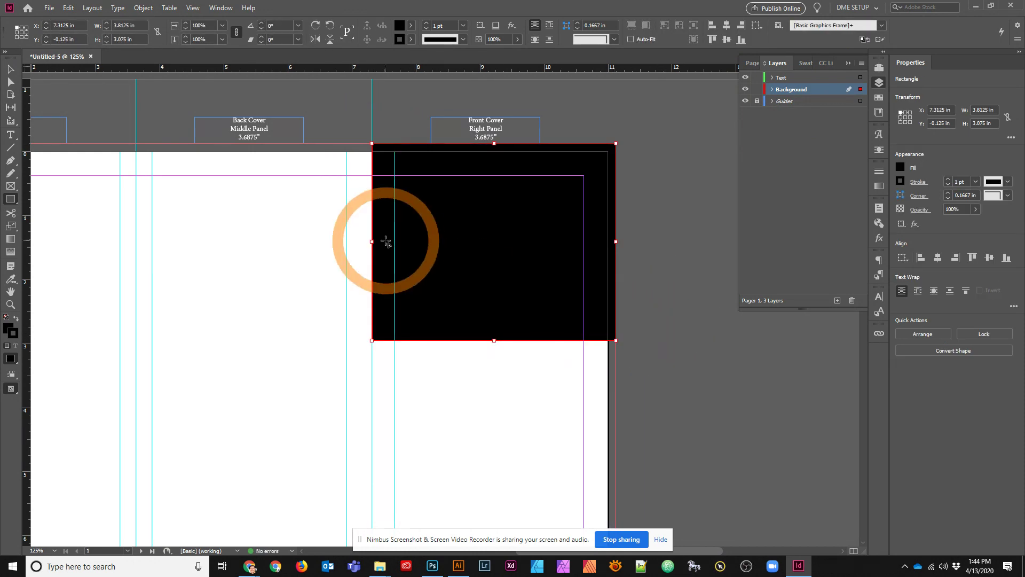
{"action": "left_click_drag", "start_coordinate": [395, 176], "coordinate": [583, 318]}
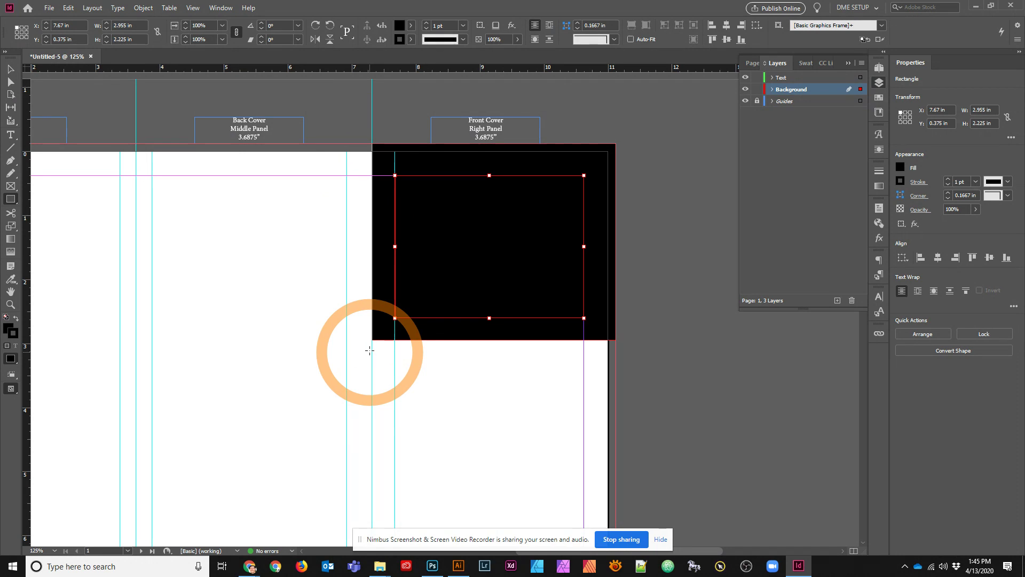
- Zoom out to the whole page, collapse the Layers panel, and close the template document
{"action": "key", "text": "ctrl+minus"}
{"action": "key", "text": "ctrl+minus"}
{"action": "key", "text": "ctrl+minus"}
{"action": "left_click_drag", "start_coordinate": [396, 309], "coordinate": [385, 268]}
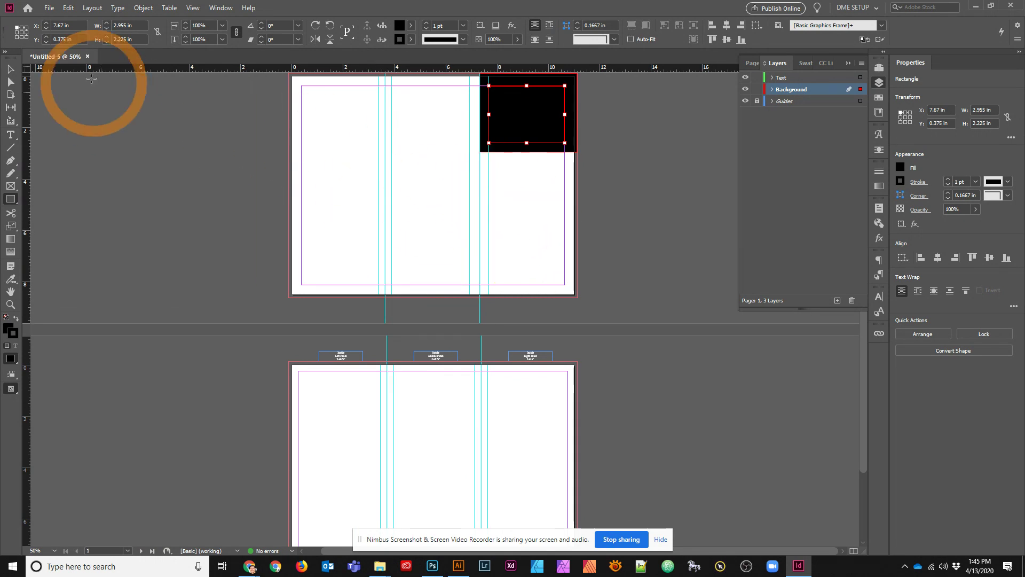
{"action": "left_click", "coordinate": [88, 56]}
{"action": "left_click", "coordinate": [556, 297]}
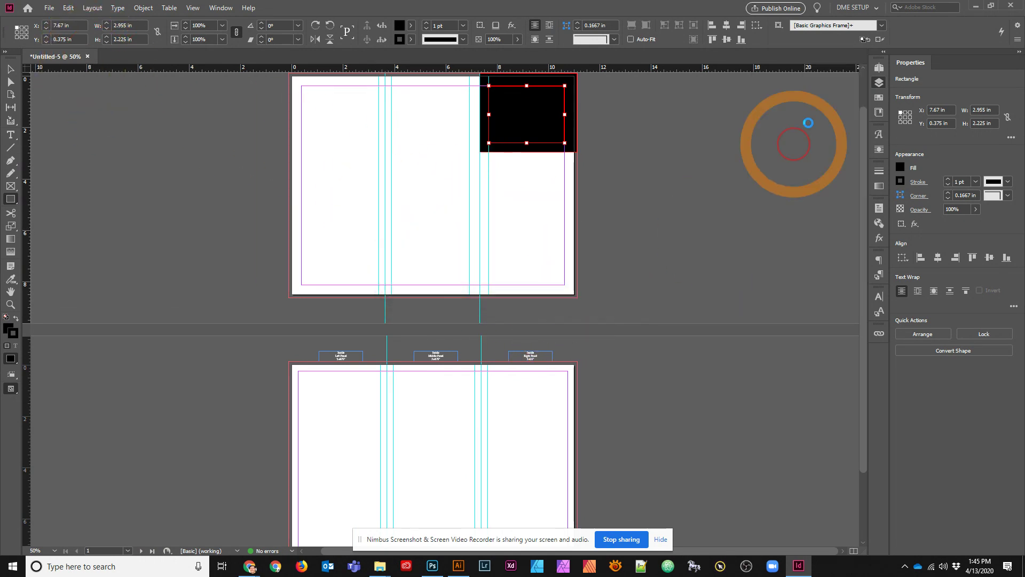
- Open 8.5x11_TriFold-MultiplePages-Template.indt from the Tri-Fold Brochure Templates folder in InDesign
{"action": "left_click", "coordinate": [979, 5]}
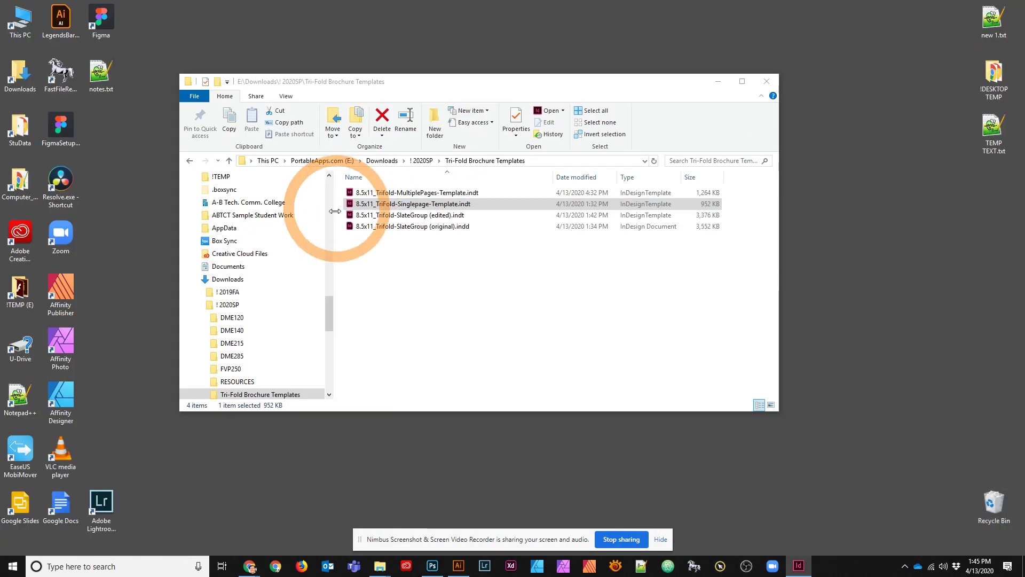
{"action": "left_click", "coordinate": [433, 194]}
{"action": "double_click", "coordinate": [427, 194]}
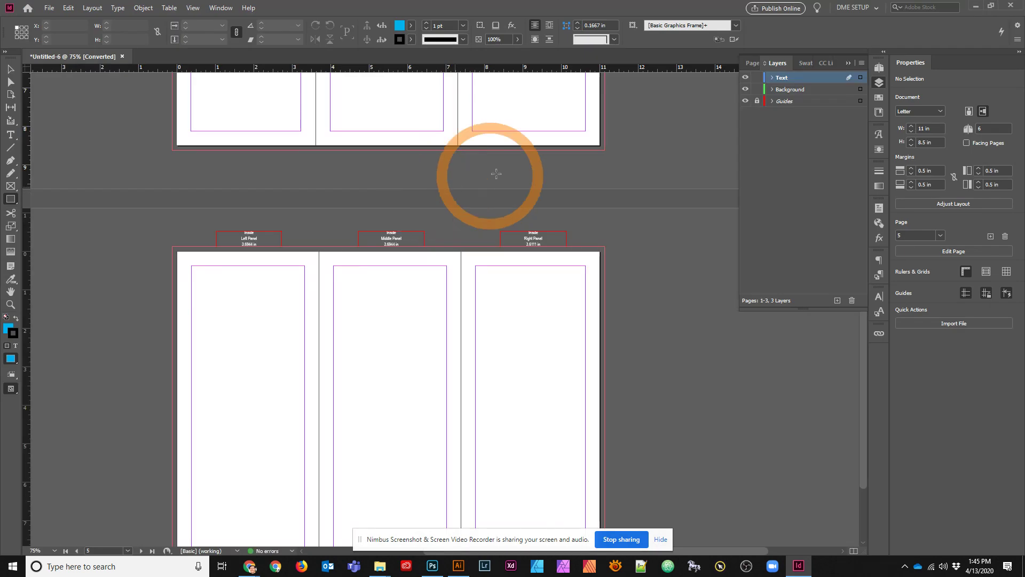
- Bring up the Pages panel and select page 1 of the outside spread
{"action": "scroll", "coordinate": [531, 156], "scroll_direction": "up", "scroll_amount": 6}
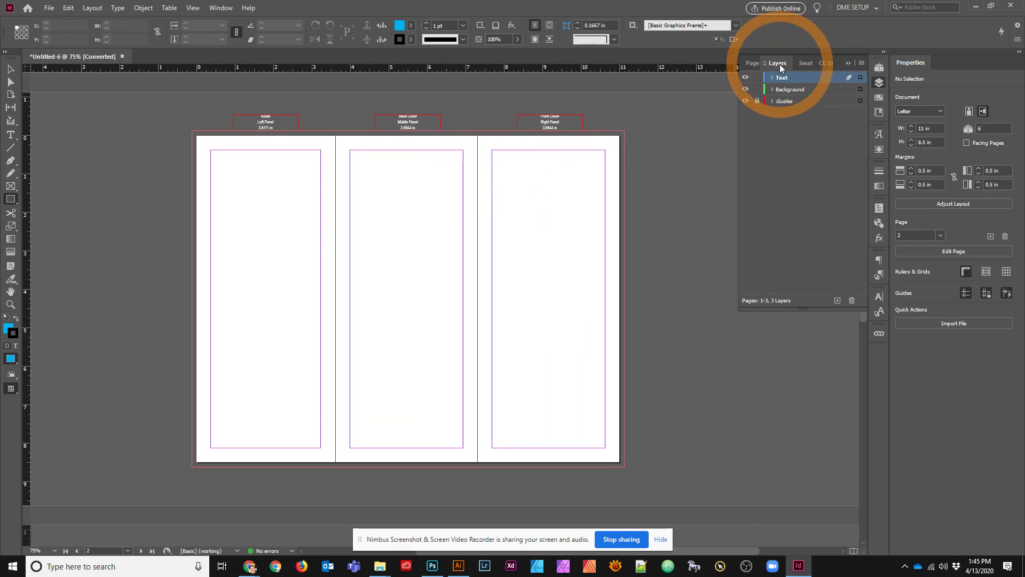
{"action": "left_click", "coordinate": [879, 67]}
{"action": "left_click", "coordinate": [827, 101]}
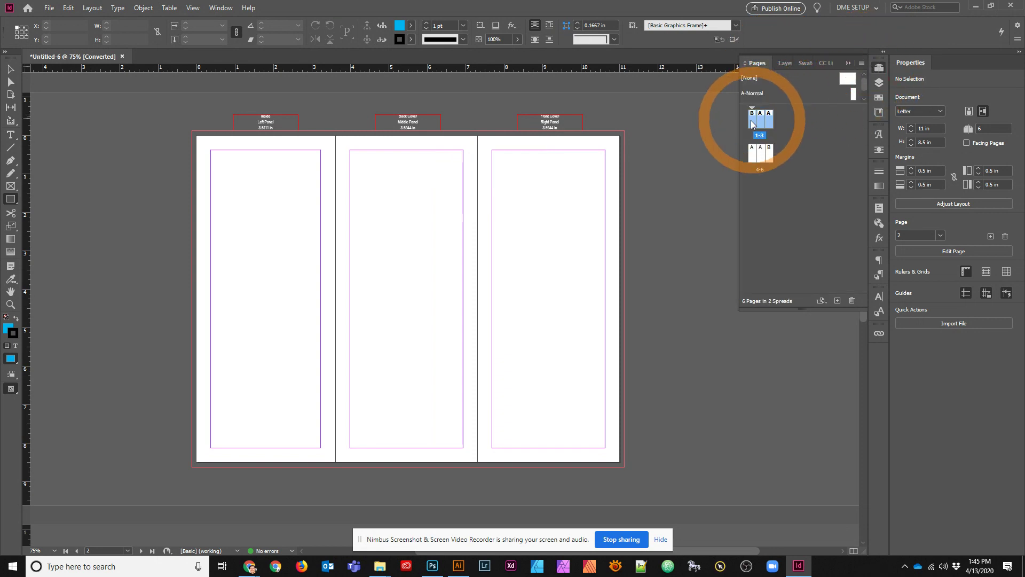
{"action": "left_click", "coordinate": [753, 124]}
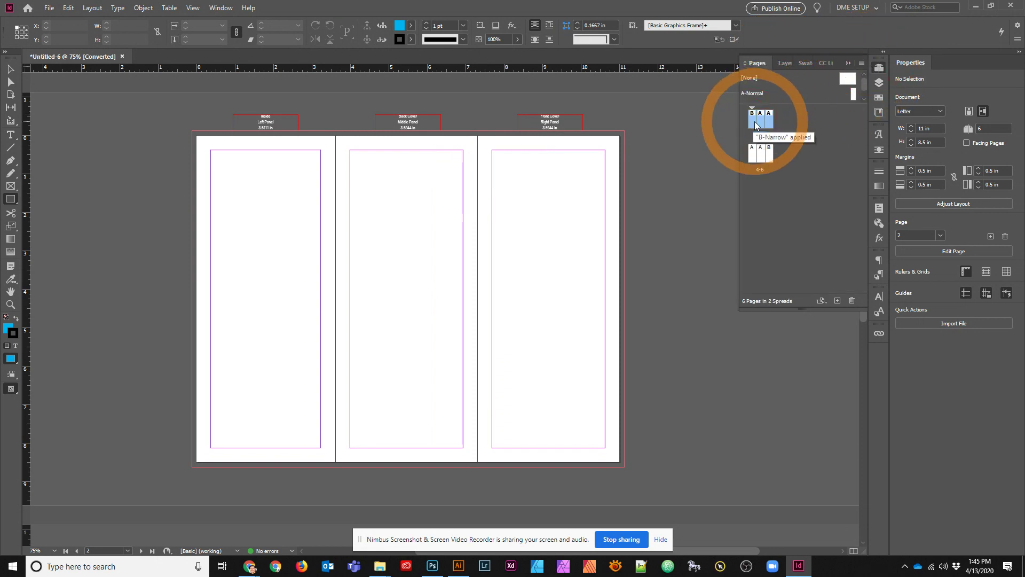
- Apply the B-Narrow master to page 1 so the spread reads B, A, A
{"action": "left_click_drag", "start_coordinate": [801, 103], "coordinate": [801, 133]}
{"action": "left_click", "coordinate": [763, 93]}
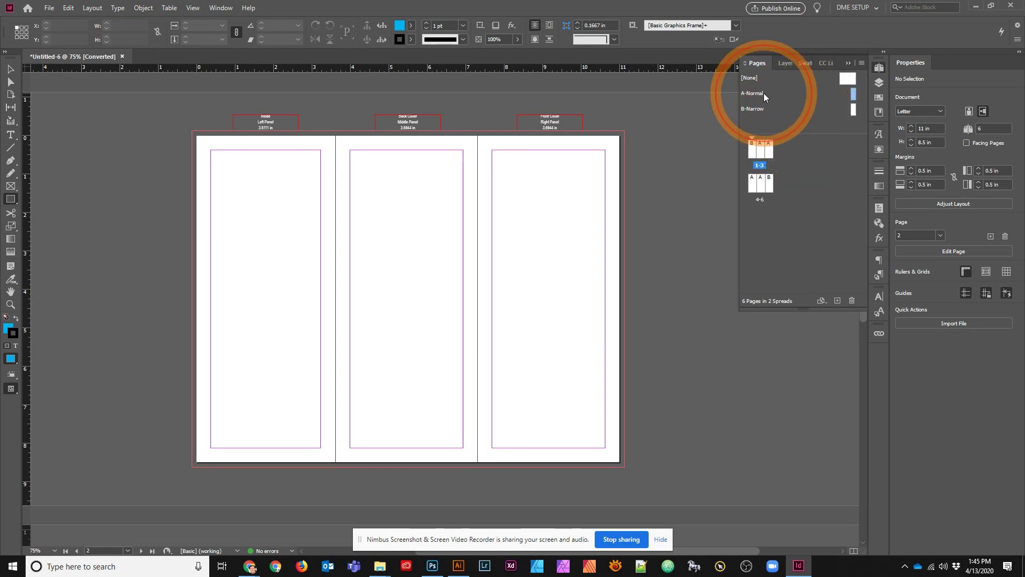
{"action": "mouse_move", "coordinate": [764, 93]}
{"action": "left_mouse_down"}
{"action": "mouse_move", "coordinate": [767, 107]}
{"action": "mouse_move", "coordinate": [758, 96]}
{"action": "left_mouse_up"}
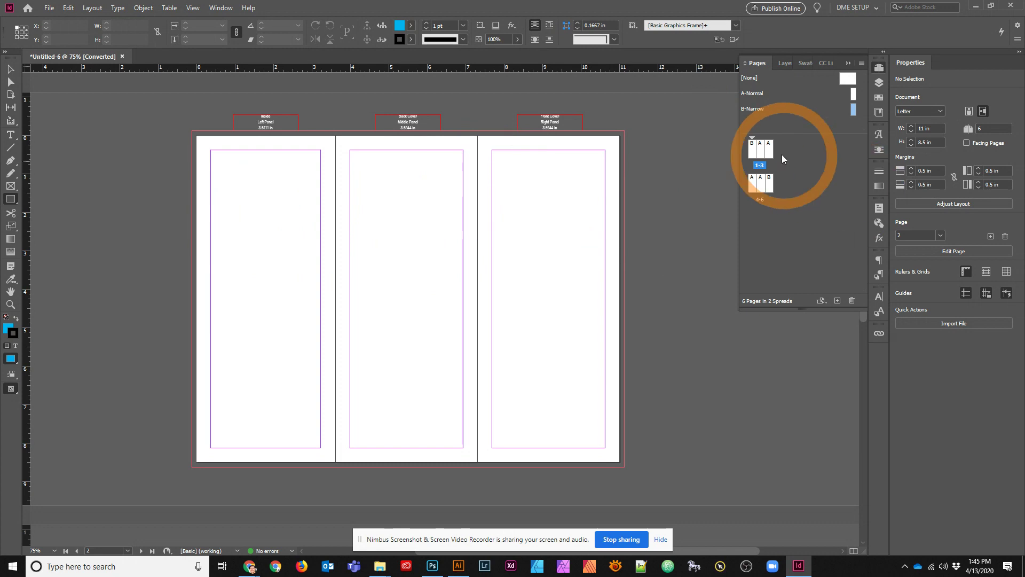
{"action": "left_click", "coordinate": [754, 152]}
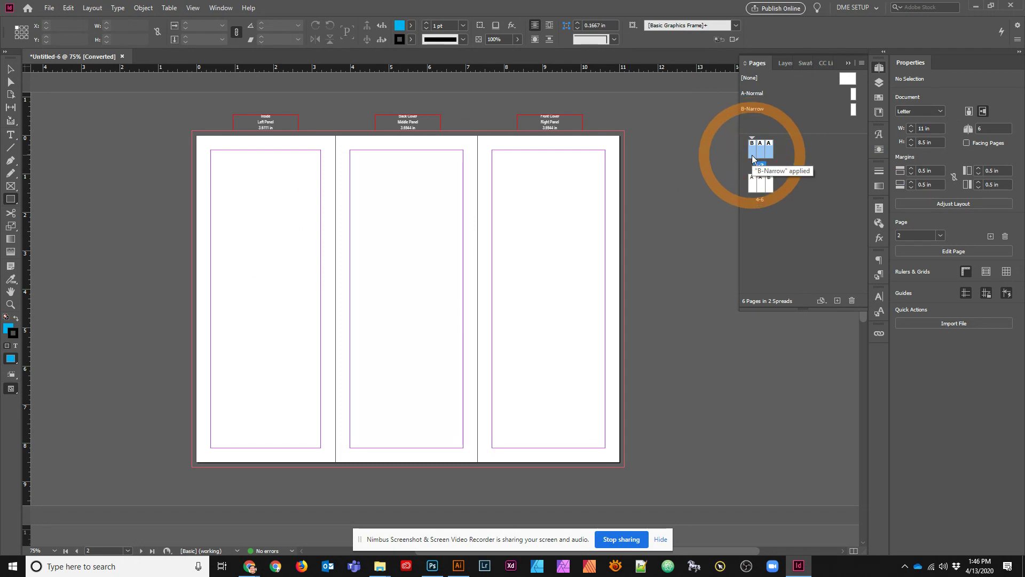
{"action": "left_click", "coordinate": [92, 7]}
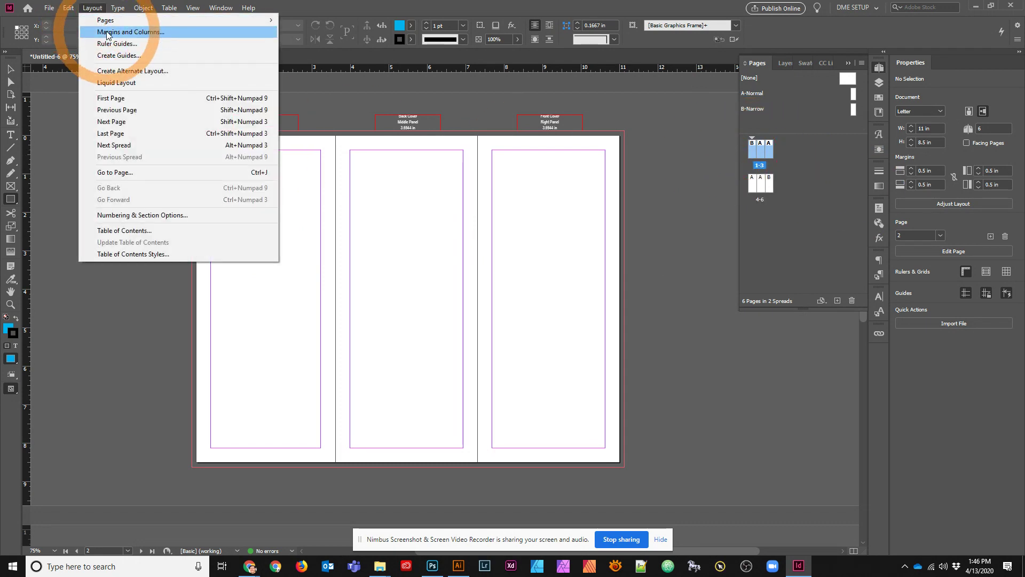
- Set the outside spread's linked margins to 0.5625 in on all four sides, one column
{"action": "left_click", "coordinate": [109, 30]}
{"action": "left_click", "coordinate": [431, 211]}
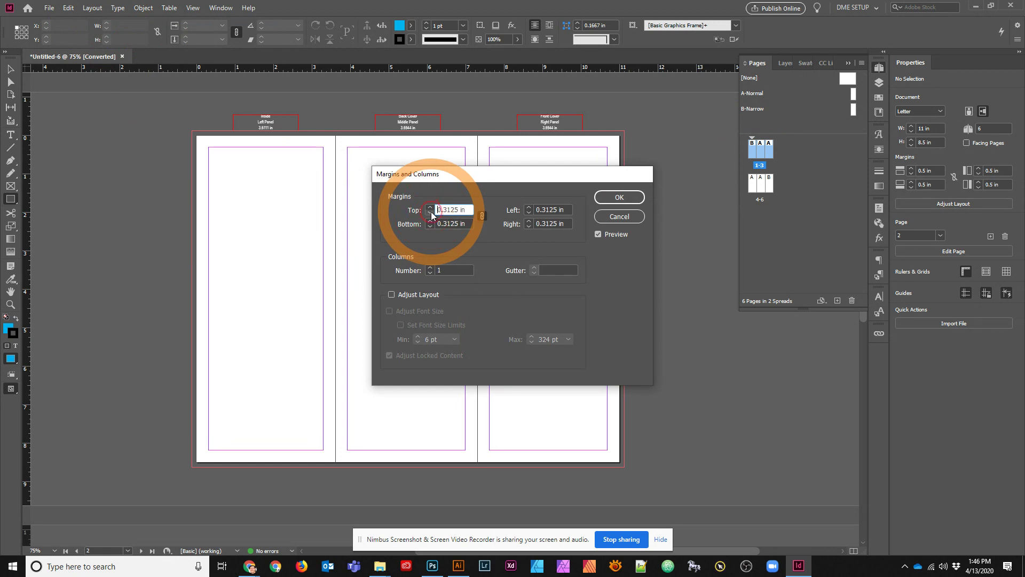
{"action": "left_click", "coordinate": [431, 211]}
{"action": "left_click", "coordinate": [429, 207]}
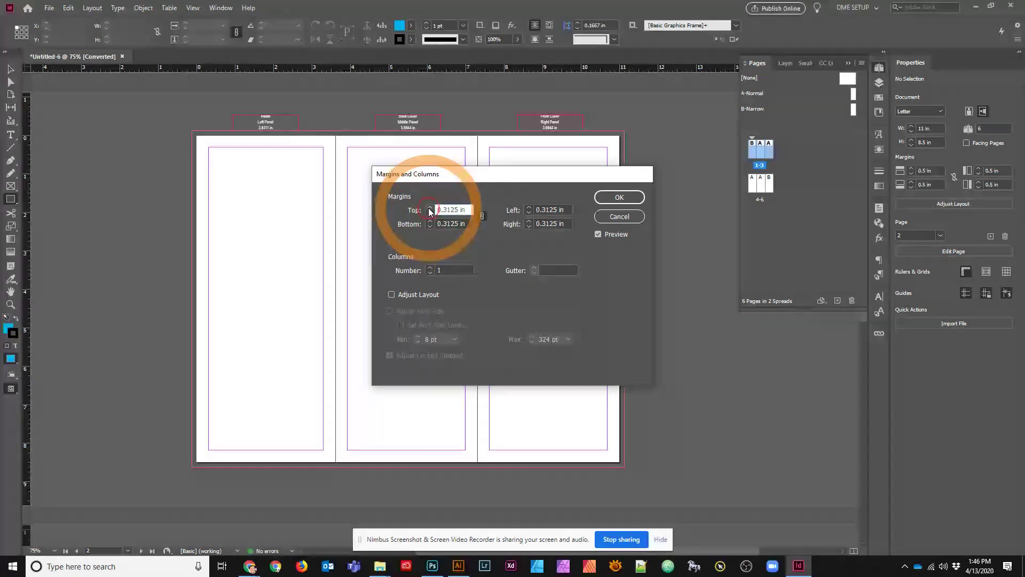
{"action": "left_click", "coordinate": [429, 207]}
{"action": "left_click", "coordinate": [428, 207]}
{"action": "left_click", "coordinate": [428, 207]}
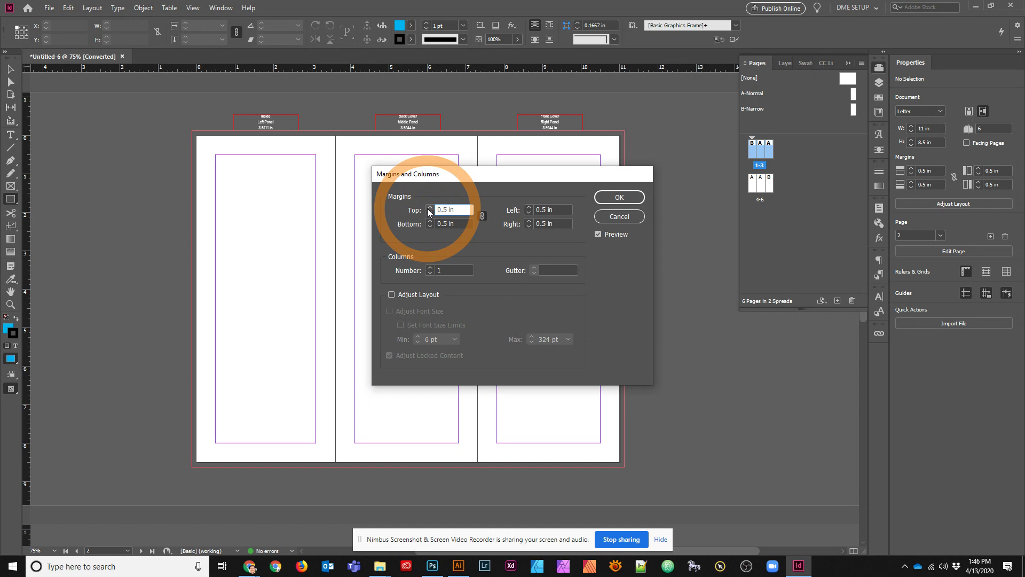
{"action": "left_click", "coordinate": [430, 209]}
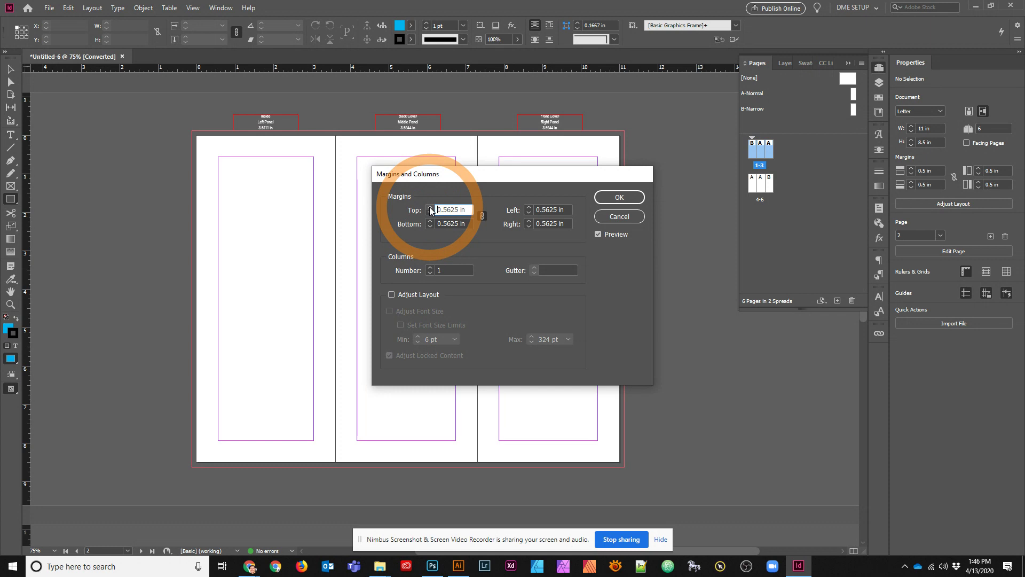
{"action": "left_click", "coordinate": [622, 198]}
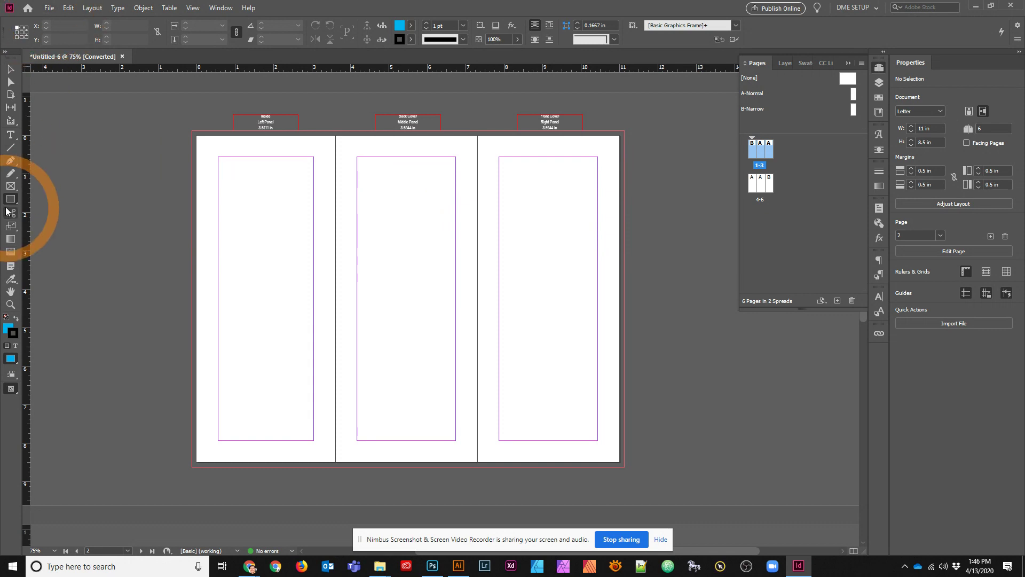
- Draw a cyan-filled rectangle in the right, middle and left panels
{"action": "left_click_drag", "start_coordinate": [490, 164], "coordinate": [610, 273]}
{"action": "left_click_drag", "start_coordinate": [352, 312], "coordinate": [468, 392]}
{"action": "left_click_drag", "start_coordinate": [211, 226], "coordinate": [326, 283]}
- Preview the document in the Print dialog with Spreads selected, then cancel
{"action": "left_click", "coordinate": [49, 6]}
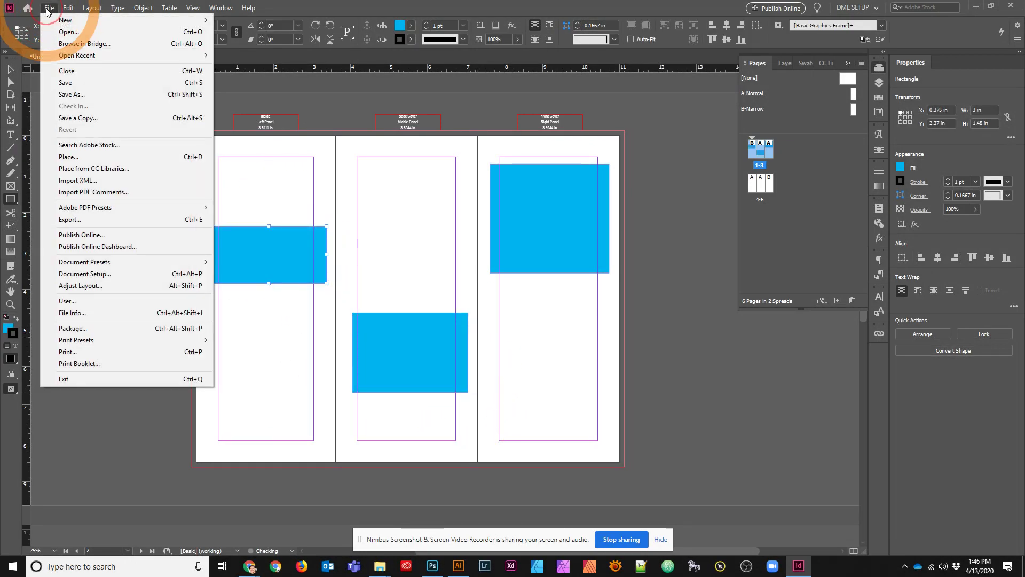
{"action": "left_click", "coordinate": [80, 350]}
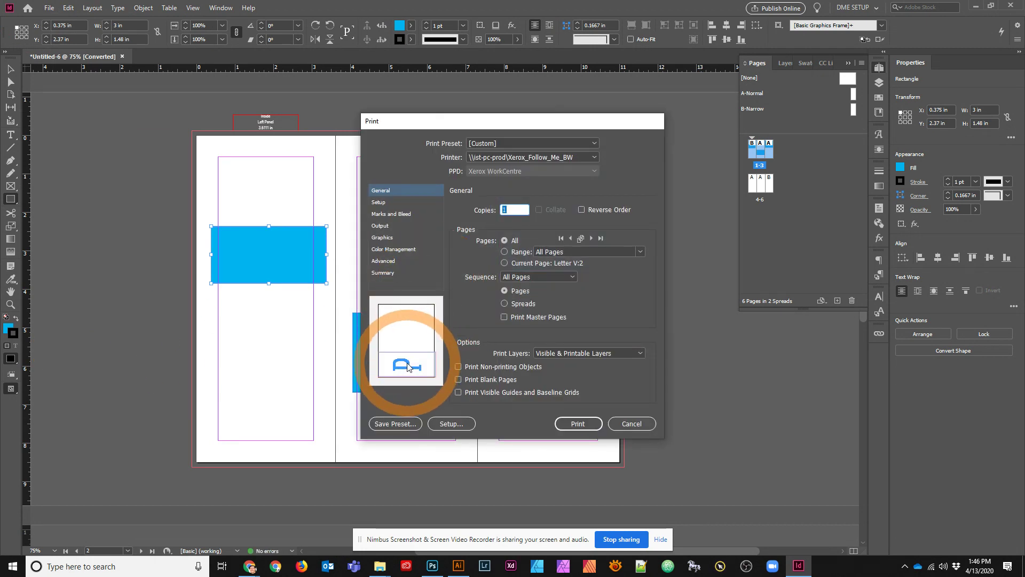
{"action": "left_click", "coordinate": [505, 303]}
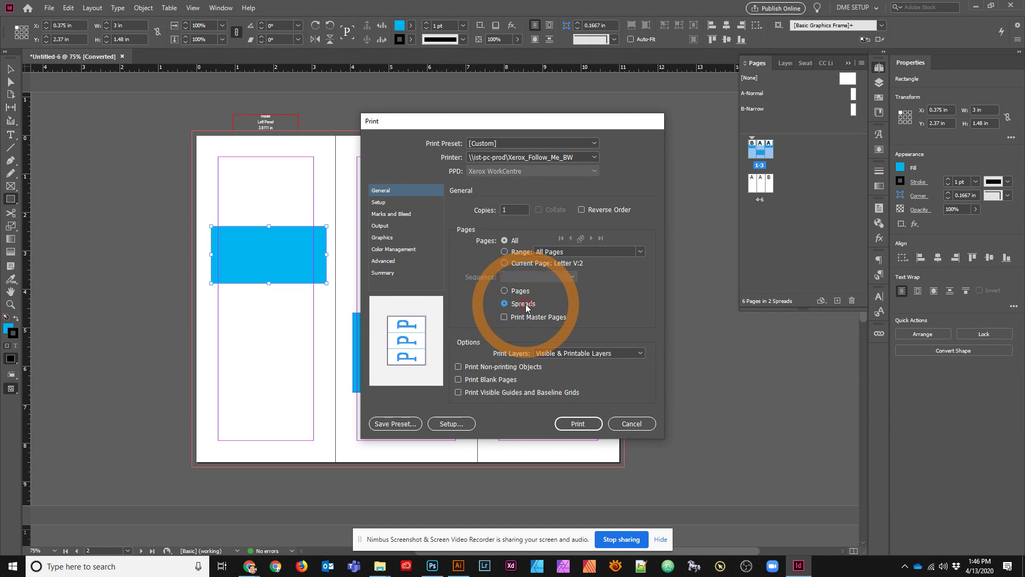
{"action": "left_click", "coordinate": [631, 424]}
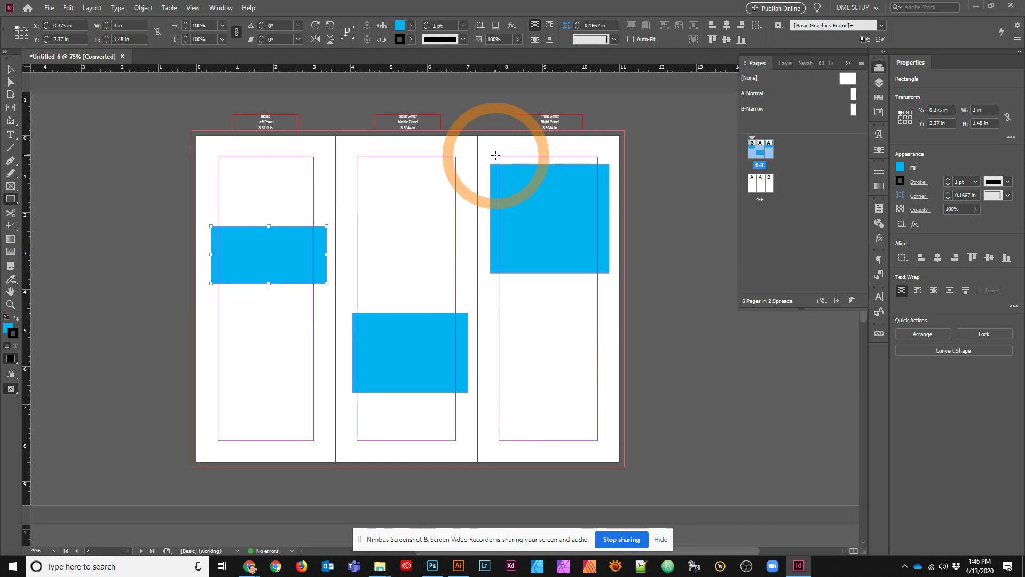
- Toggle the Guides layer visibility off and on, then make Text the active layer
{"action": "left_click", "coordinate": [781, 68]}
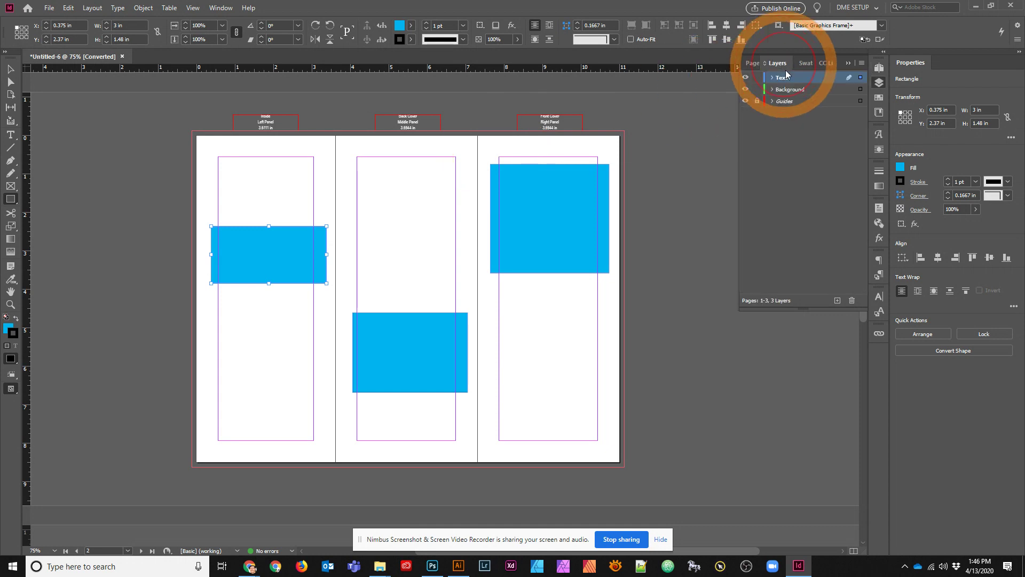
{"action": "left_click", "coordinate": [746, 102]}
{"action": "left_click", "coordinate": [745, 101]}
{"action": "left_click", "coordinate": [746, 101]}
{"action": "left_click", "coordinate": [745, 101]}
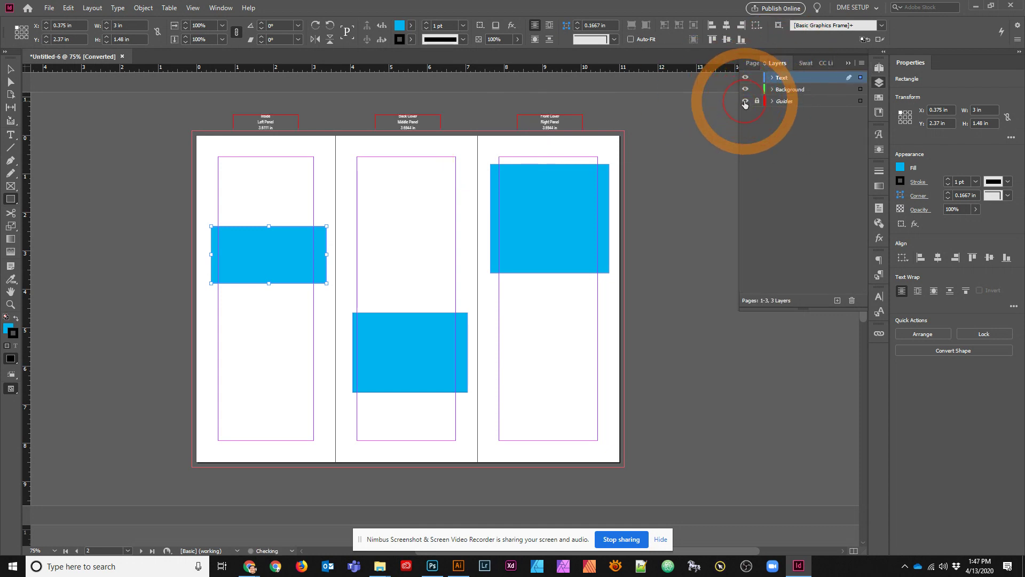
{"action": "left_click", "coordinate": [789, 78]}
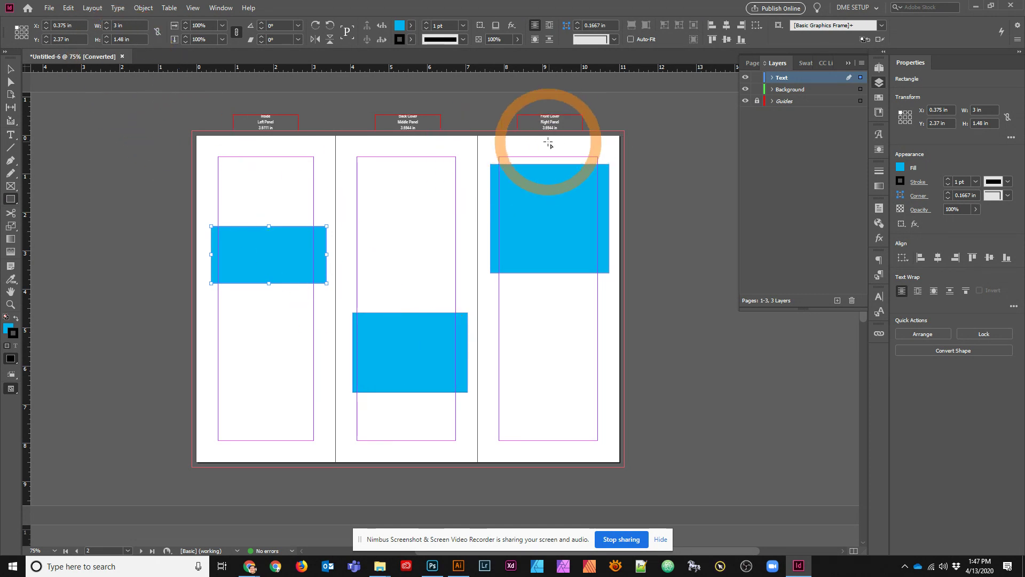
- Zoom to 300% and pan to the Inside Left Panel label, 3.6111 in
{"action": "scroll", "coordinate": [559, 125], "scroll_direction": "up", "scroll_amount": 5}
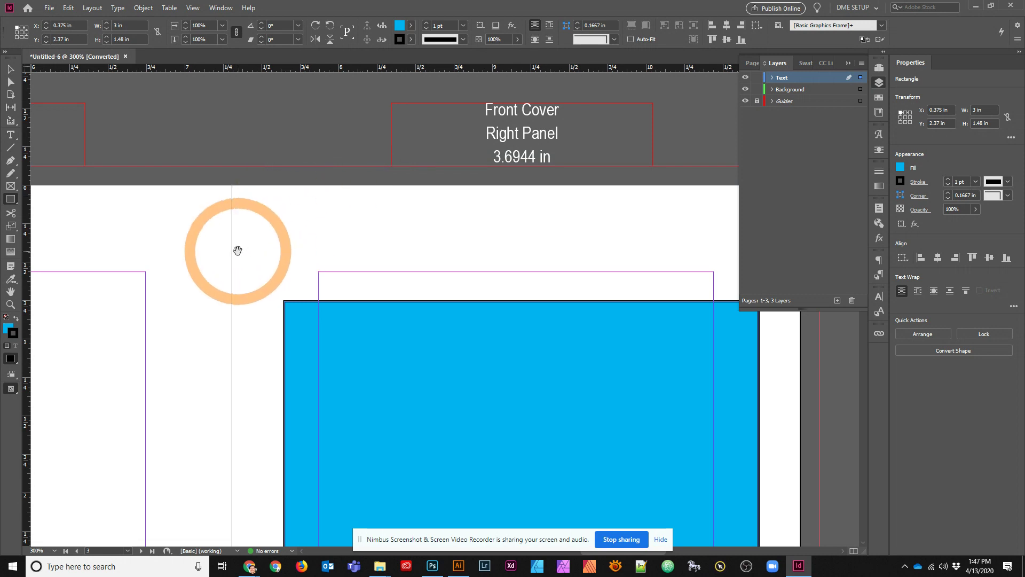
{"action": "left_click_drag", "start_coordinate": [236, 247], "coordinate": [637, 343]}
{"action": "left_click_drag", "start_coordinate": [169, 338], "coordinate": [407, 344]}
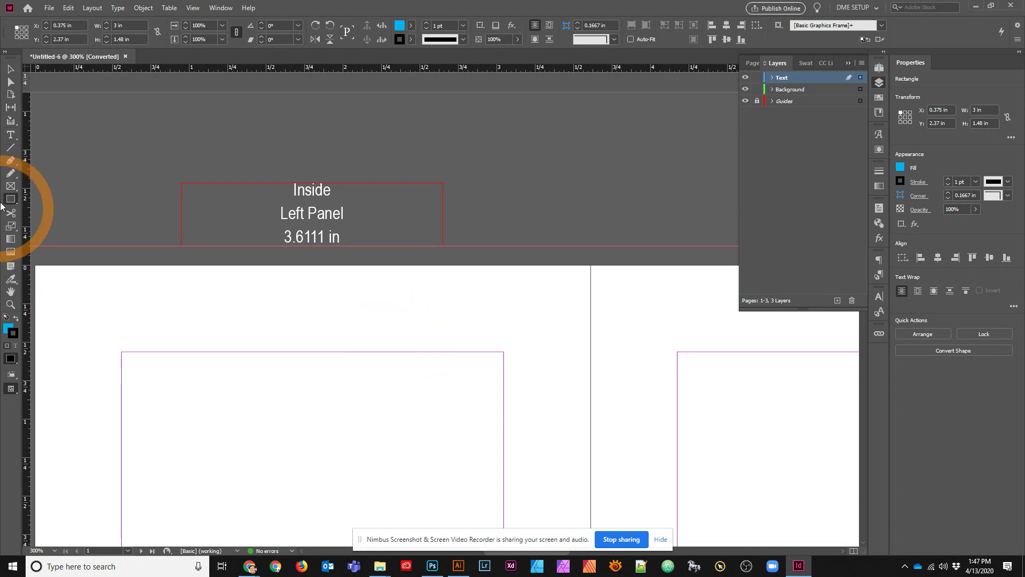
- Draw an empty 1.1086 x 0.71 in placeholder frame with a matching vertical guide, then close Untitled-6
{"action": "left_click", "coordinate": [10, 185]}
{"action": "left_click_drag", "start_coordinate": [334, 343], "coordinate": [504, 452]}
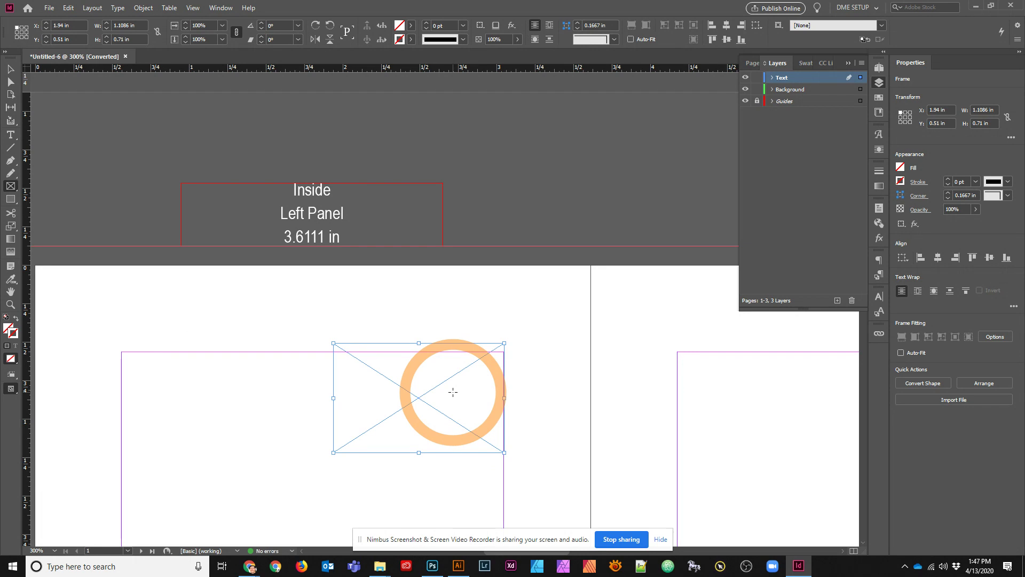
{"action": "left_click_drag", "start_coordinate": [27, 344], "coordinate": [332, 394]}
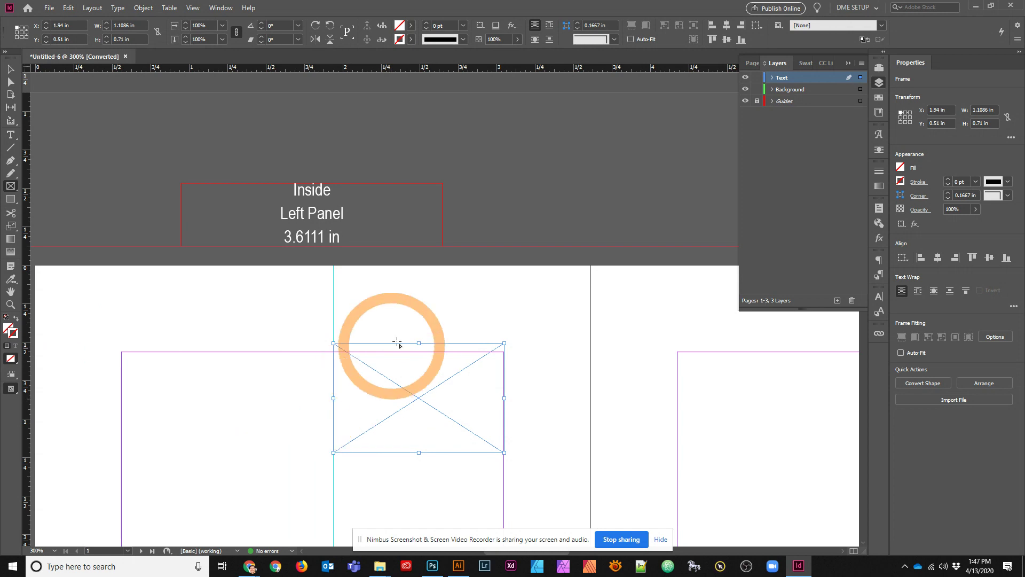
{"action": "left_click", "coordinate": [125, 56]}
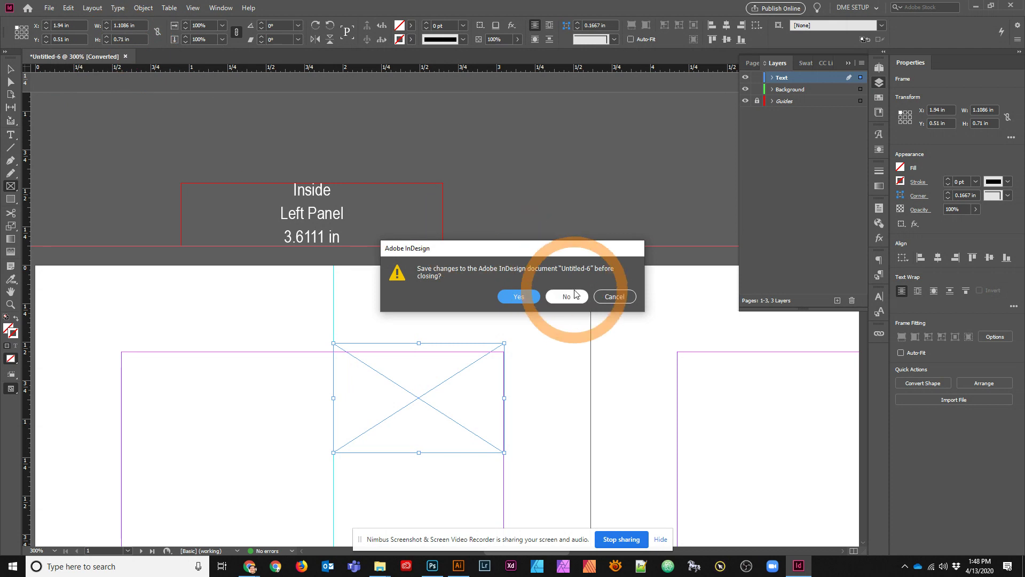